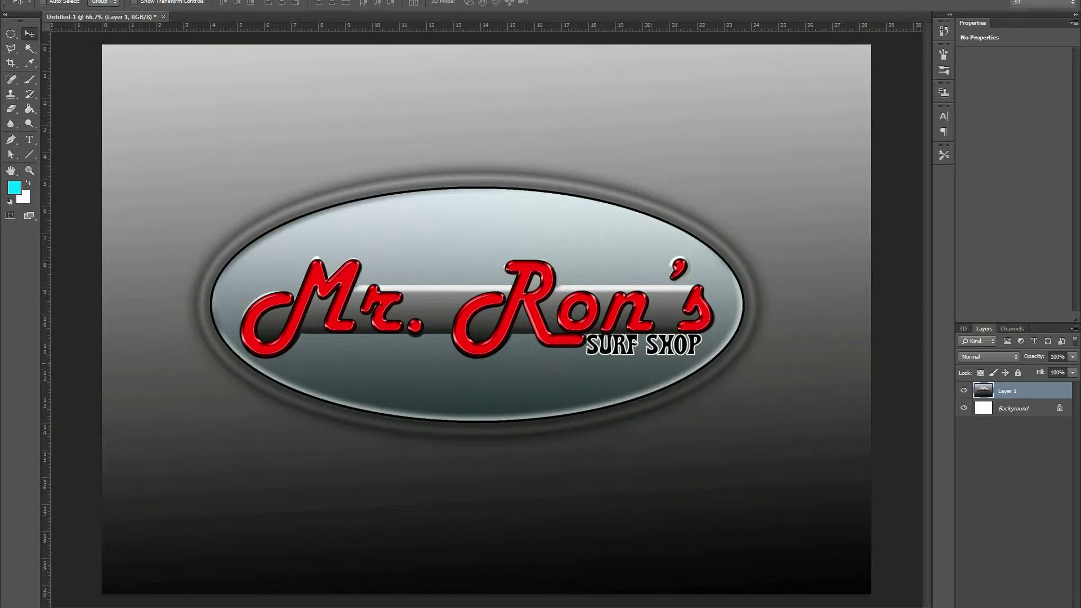
Create a new 7 by 5 inch document named "Mr Rons logo" at 300 pixels/inch, in RGB Color with a white background
{"action": "left_click", "coordinate": [30, 0]}
{"action": "left_click", "coordinate": [44, 1]}
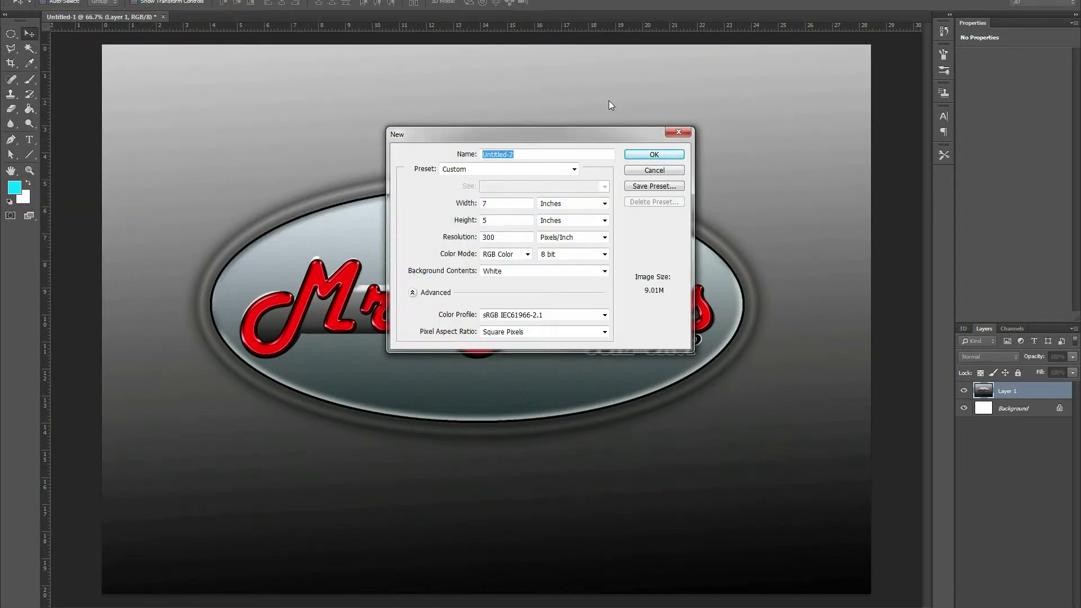
{"action": "type", "text": "Mr Rons logo"}
{"action": "left_click", "coordinate": [492, 203]}
{"action": "left_click", "coordinate": [648, 156]}
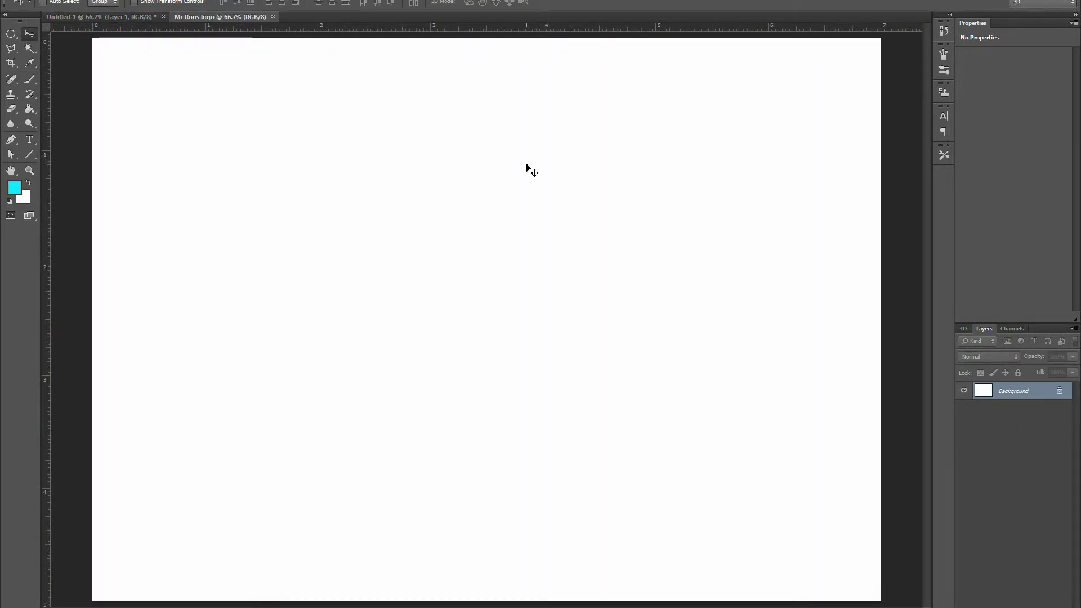
Reset the colours to default black and white and add the text "Mr. Ron's" in Harlow Solid Italic at 11 pt
{"action": "left_click", "coordinate": [8, 202]}
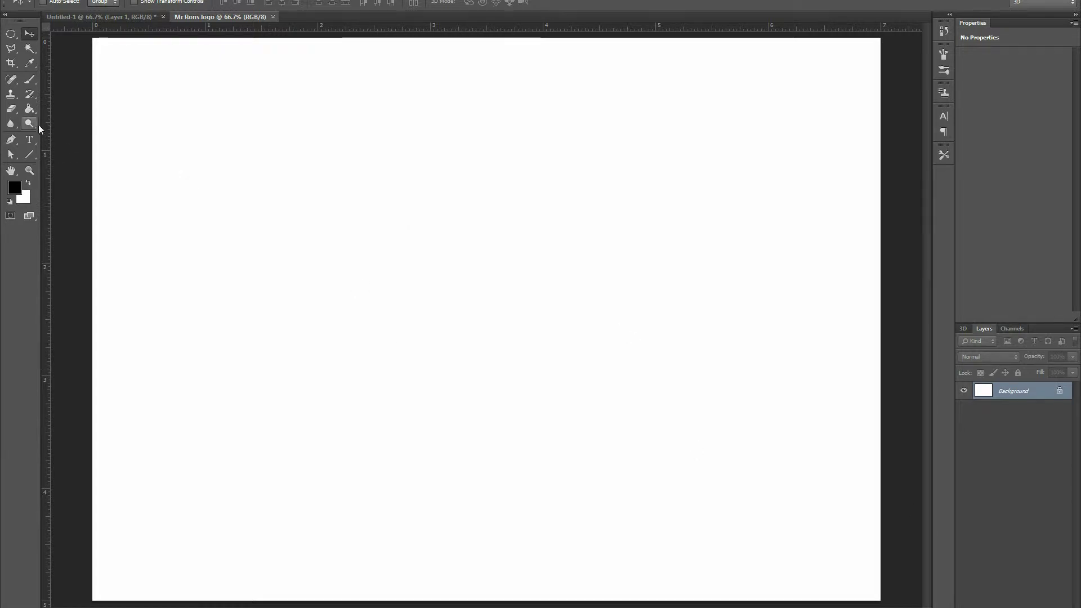
{"action": "left_click", "coordinate": [27, 143]}
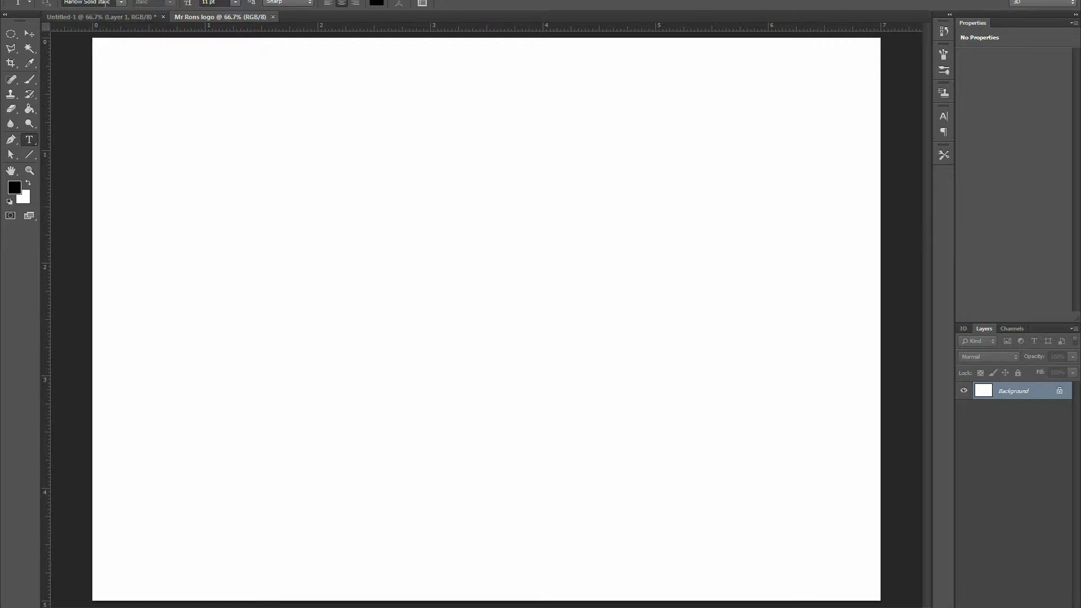
{"action": "left_click", "coordinate": [295, 237]}
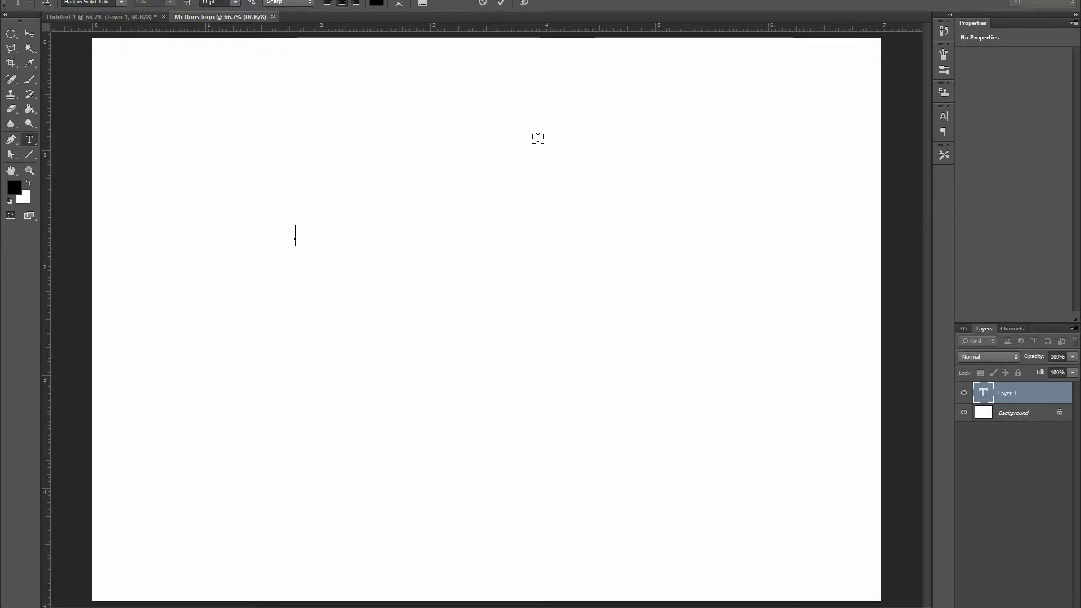
{"action": "type", "text": "Mr."}
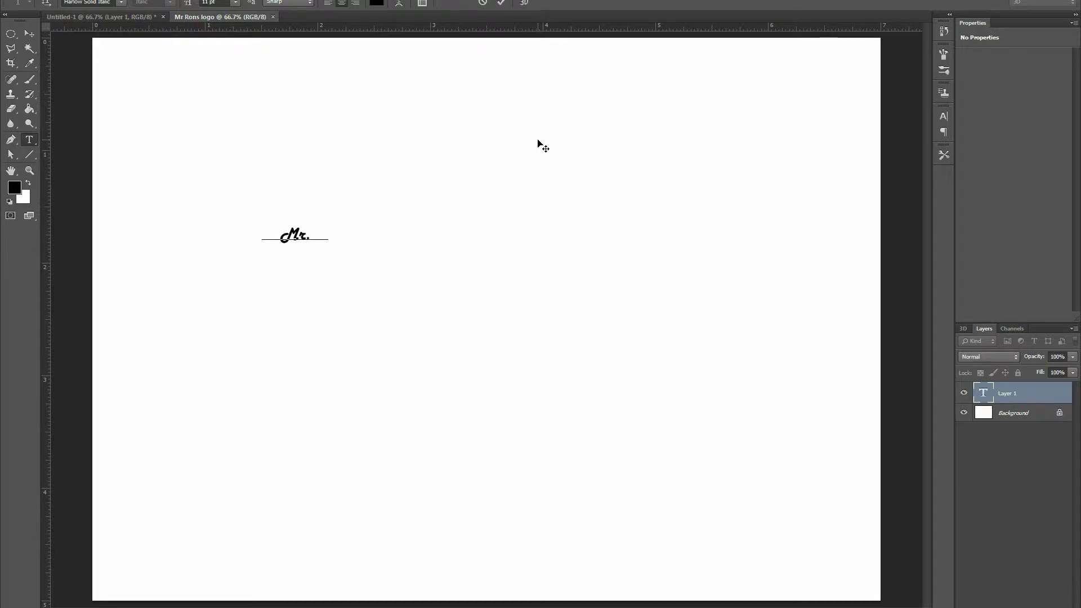
{"action": "type", "text": " Ron"}
{"action": "type", "text": "'s"}
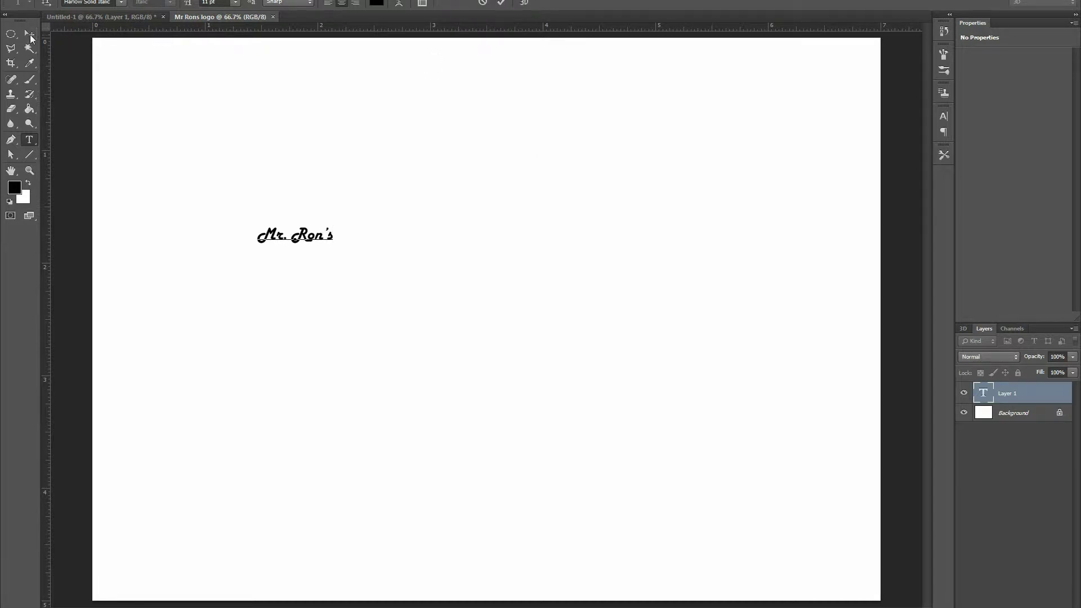
Enlarge the "Mr. Ron's" text to about 4.8 inches wide and centre it in the upper half of the canvas
{"action": "left_click", "coordinate": [29, 33]}
{"action": "key", "text": "ctrl+t"}
{"action": "left_click_drag", "start_coordinate": [334, 246], "coordinate": [739, 417]}
{"action": "left_click_drag", "start_coordinate": [258, 363], "coordinate": [205, 366]}
{"action": "key", "text": "Return"}
{"action": "left_click_drag", "start_coordinate": [390, 247], "coordinate": [390, 230]}
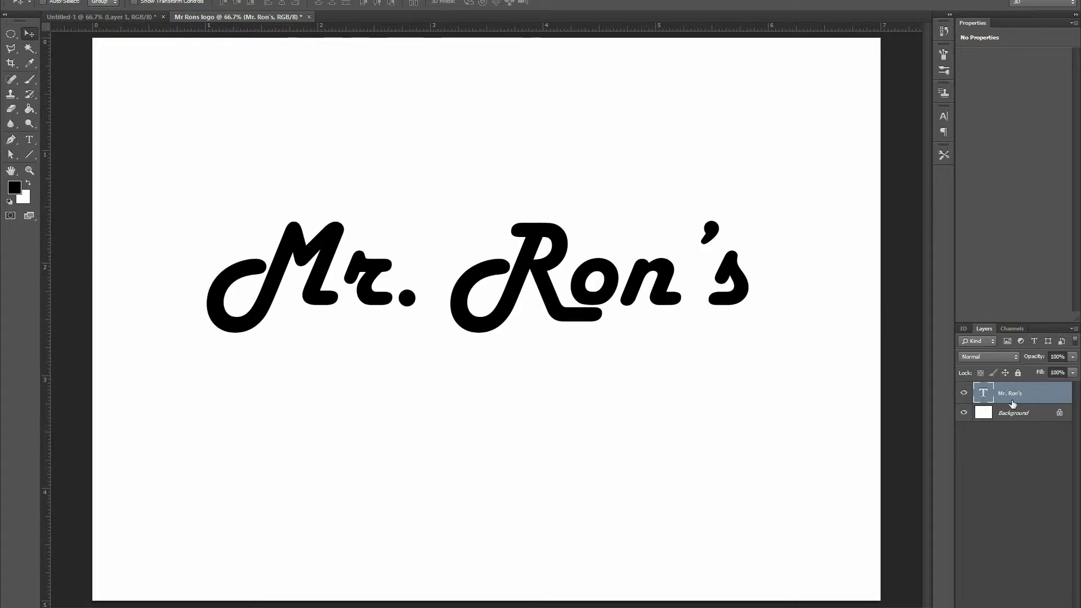
Duplicate the "Mr. Ron's" text layer and hide the copy
{"action": "left_click_drag", "start_coordinate": [1029, 395], "coordinate": [1048, 607]}
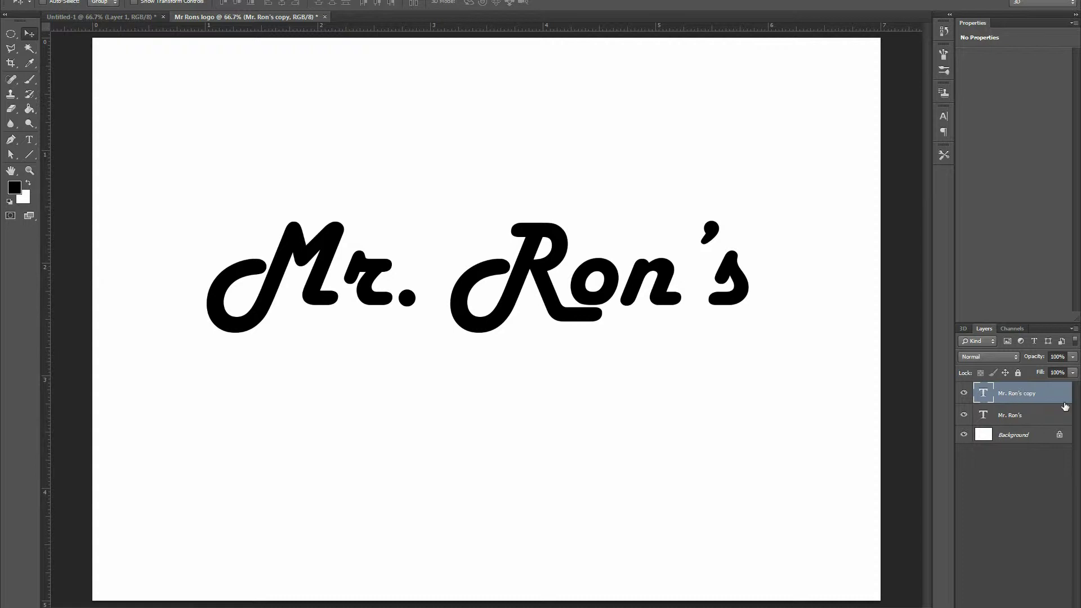
{"action": "left_click", "coordinate": [964, 393]}
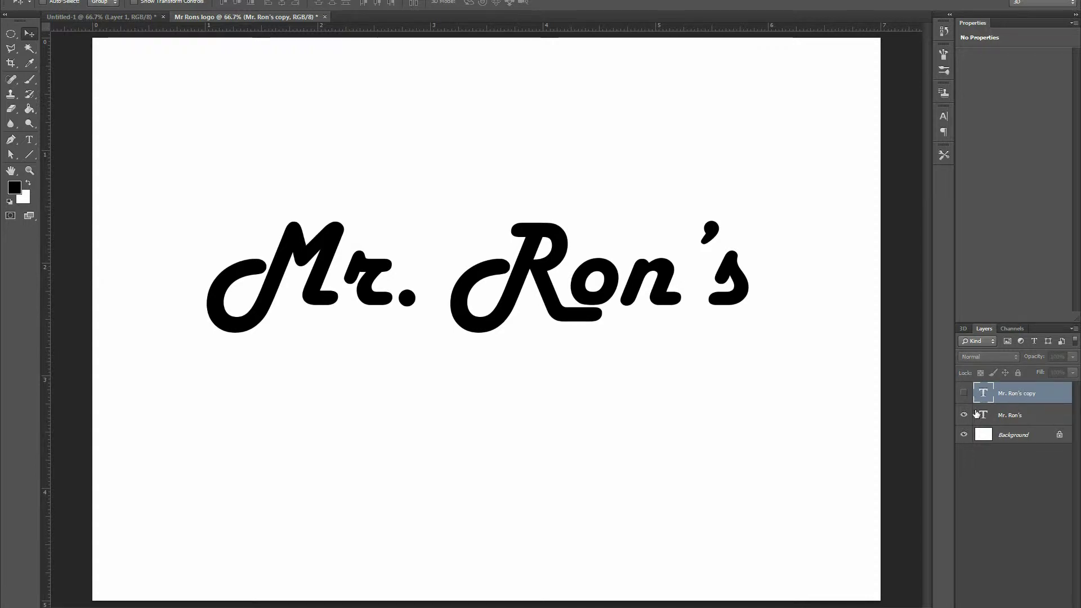
Add a new empty layer directly above the original "Mr. Ron's" text layer, keeping the rulers shown
{"action": "left_click", "coordinate": [1003, 420]}
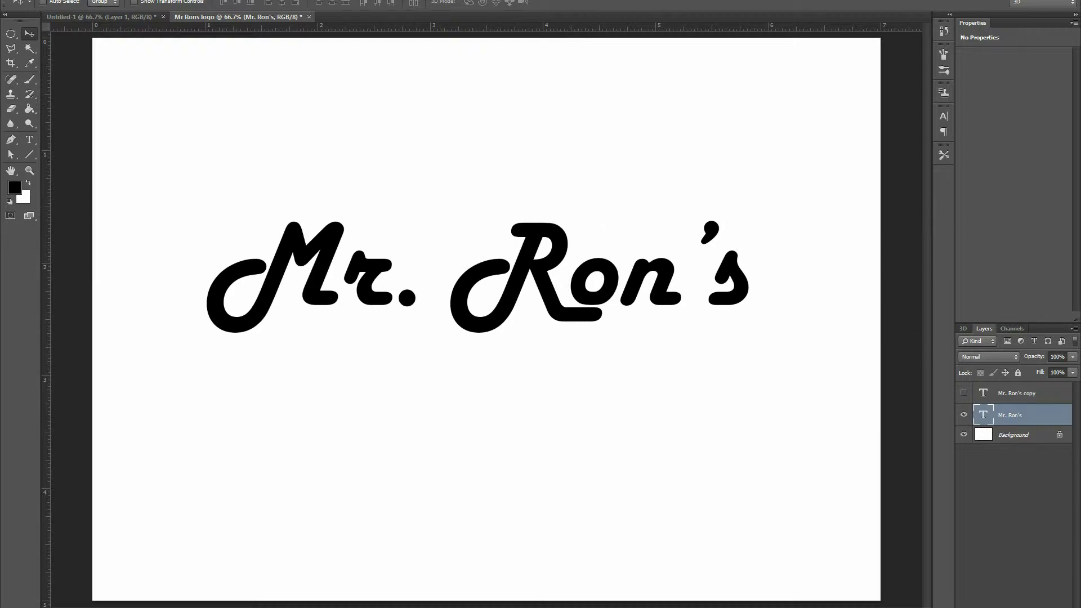
{"action": "left_click", "coordinate": [963, 415]}
{"action": "key", "text": "ctrl+shift+alt+n"}
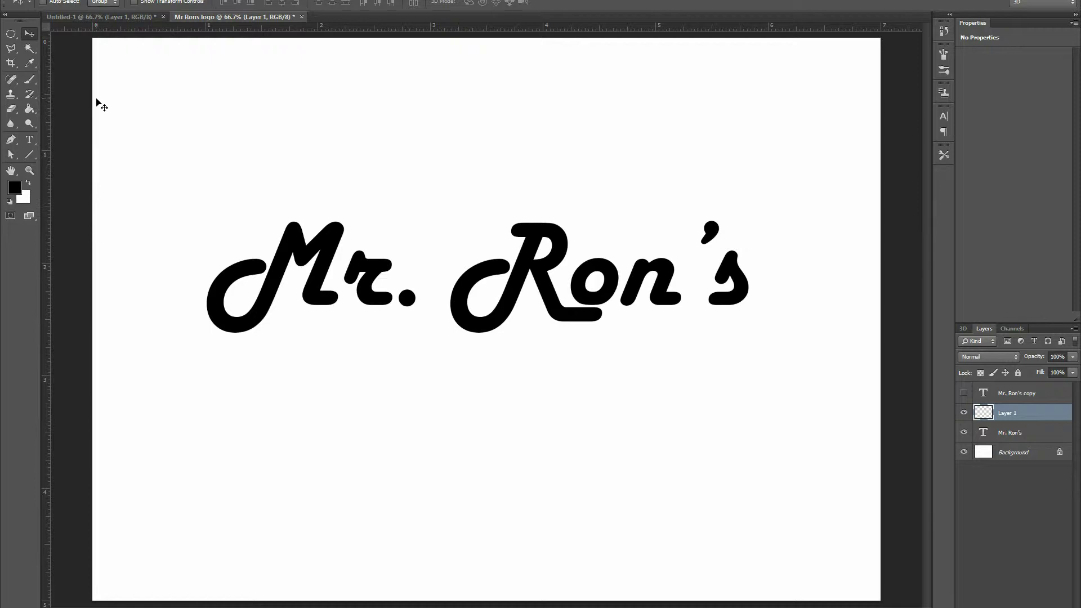
{"action": "key", "text": "ctrl+r"}
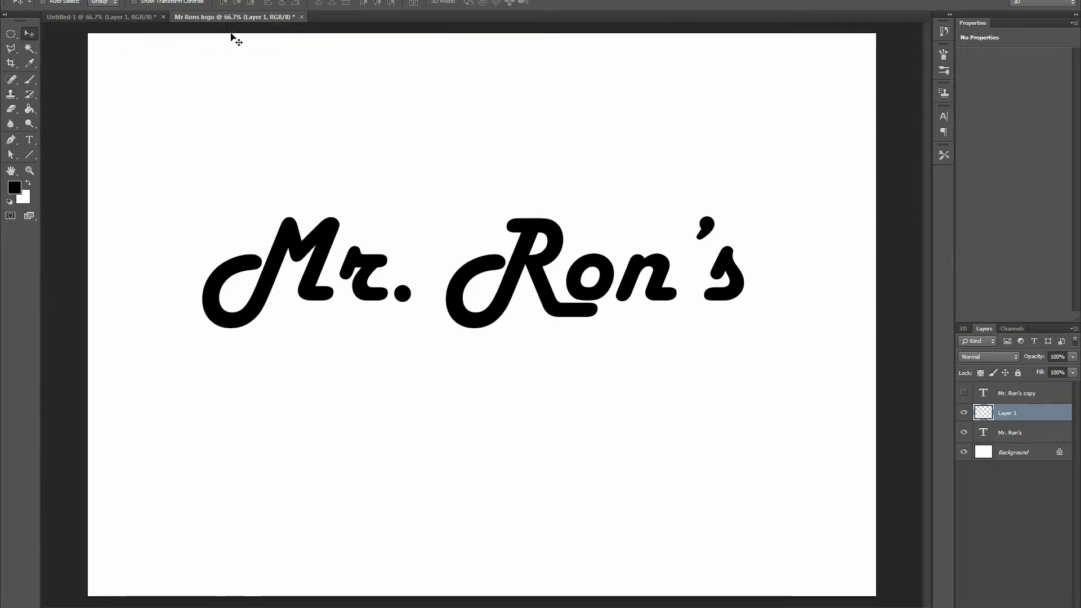
{"action": "key", "text": "ctrl+r"}
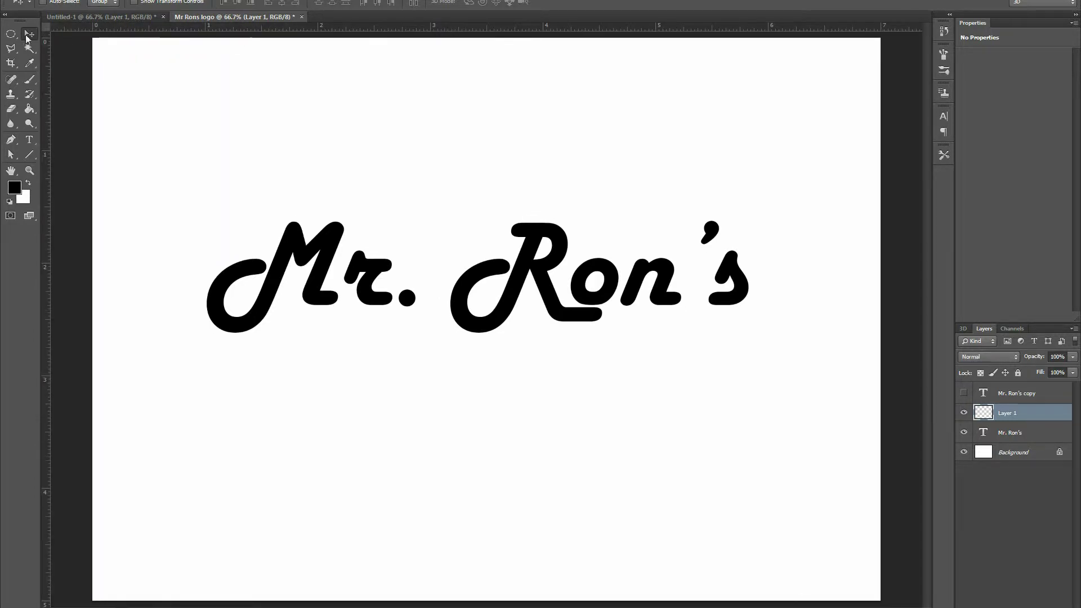
Place two horizontal guides, one along the top and one along the baseline of the lowercase letters
{"action": "scroll", "coordinate": [366, 31], "scroll_direction": "up", "scroll_amount": 3, "text": "alt"}
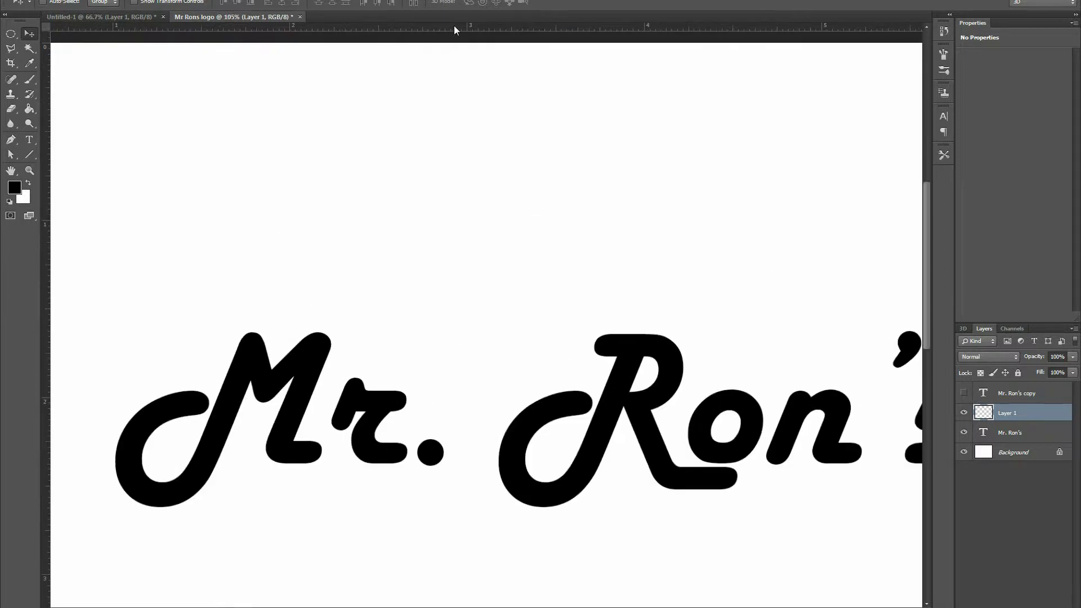
{"action": "left_click_drag", "start_coordinate": [465, 25], "coordinate": [614, 263]}
{"action": "left_click_drag", "start_coordinate": [401, 28], "coordinate": [203, 333]}
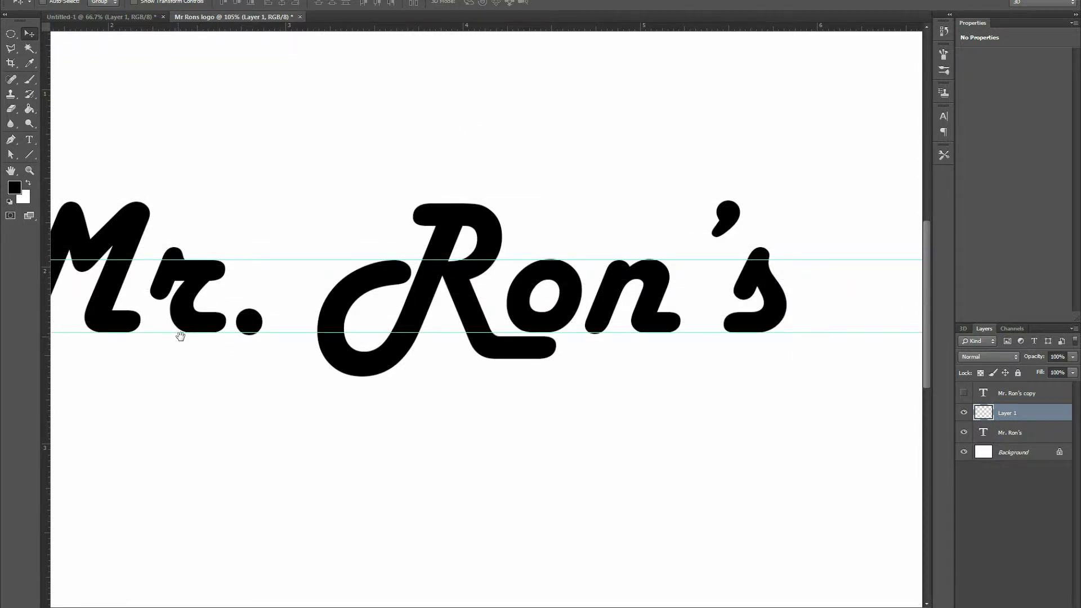
Fine-tune the lower guide so it lines up with the bottom edge of the letters in "Mr."
{"action": "scroll", "coordinate": [179, 336], "scroll_direction": "up", "scroll_amount": 5}
{"action": "scroll", "coordinate": [366, 304], "scroll_direction": "up", "scroll_amount": 2}
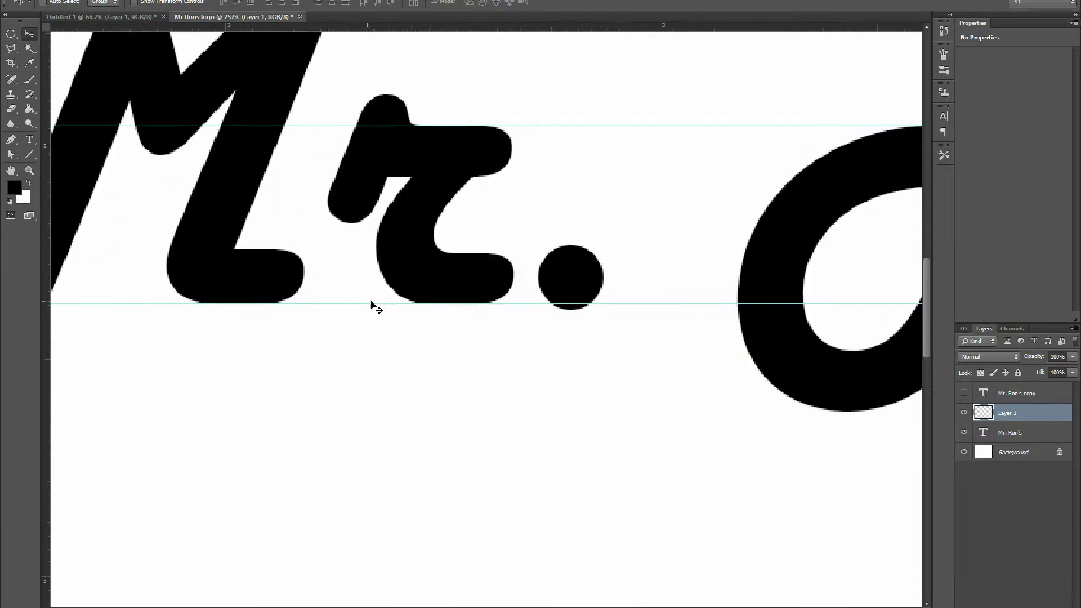
{"action": "left_click_drag", "start_coordinate": [373, 300], "coordinate": [374, 304]}
{"action": "scroll", "coordinate": [525, 226], "scroll_direction": "down", "scroll_amount": 6}
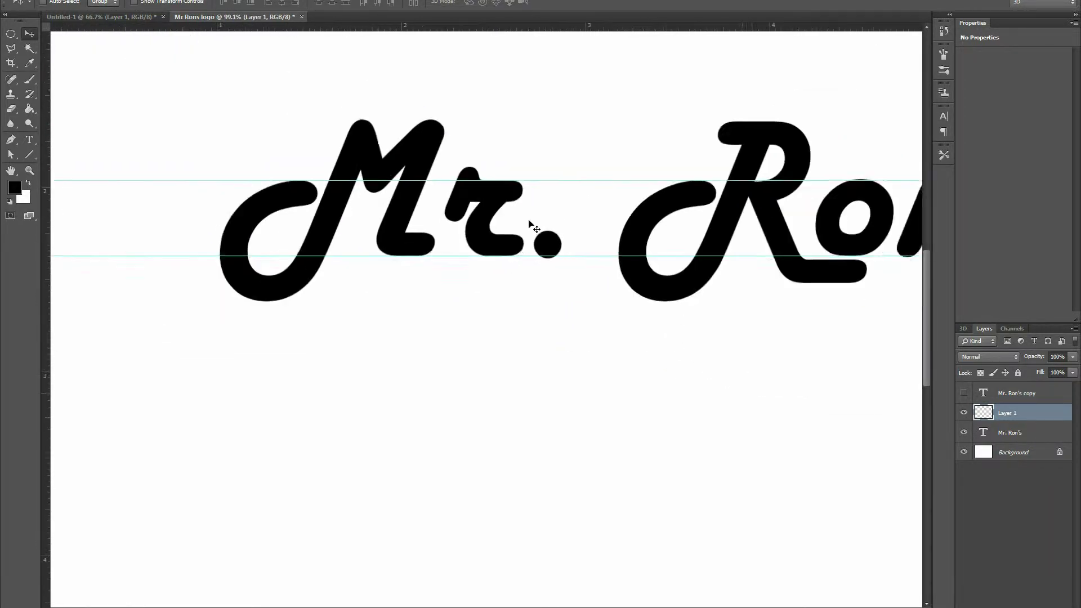
Fine-tune the upper guide against the top edge of the letter "n" in "Ron's"
{"action": "left_click_drag", "start_coordinate": [630, 216], "coordinate": [543, 214]}
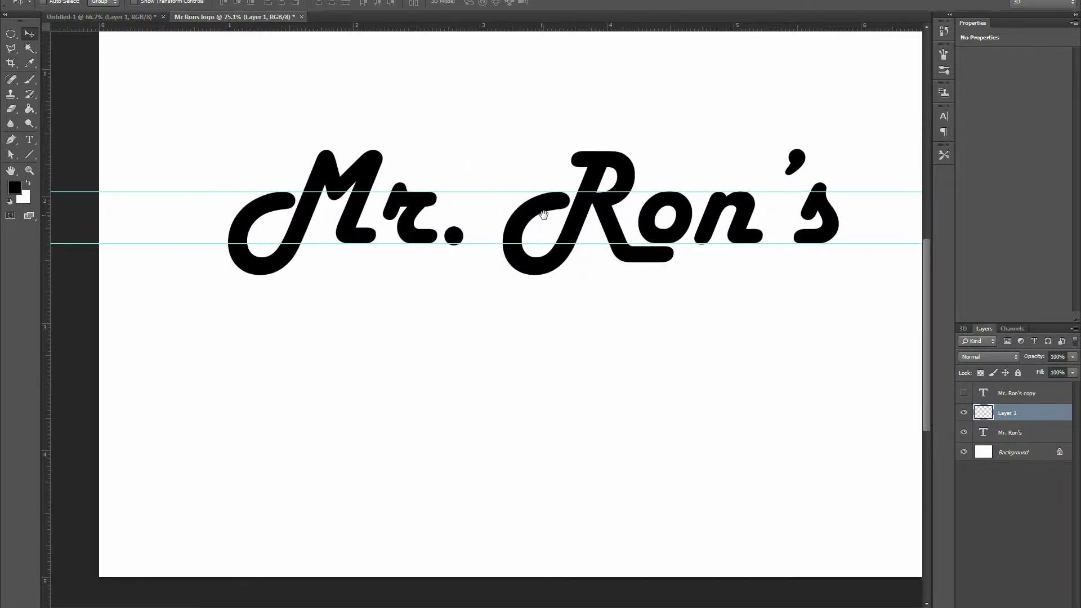
{"action": "scroll", "coordinate": [765, 207], "scroll_direction": "up", "scroll_amount": 1}
{"action": "scroll", "coordinate": [765, 203], "scroll_direction": "up", "scroll_amount": 4}
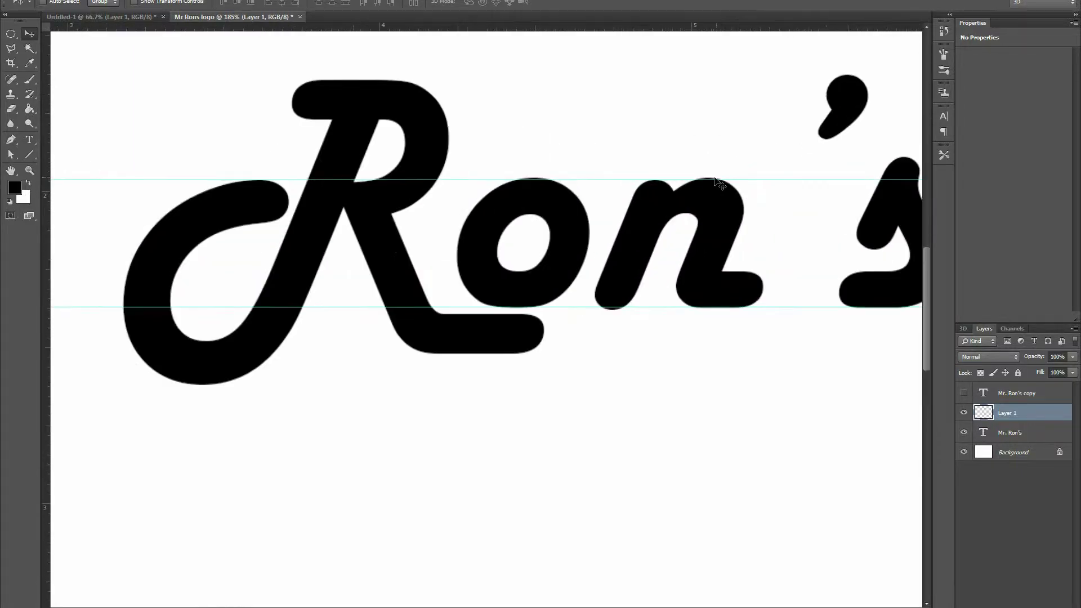
{"action": "left_click_drag", "start_coordinate": [712, 179], "coordinate": [723, 178]}
{"action": "scroll", "coordinate": [634, 177], "scroll_direction": "left", "scroll_amount": 3}
{"action": "scroll", "coordinate": [563, 180], "scroll_direction": "down", "scroll_amount": 4}
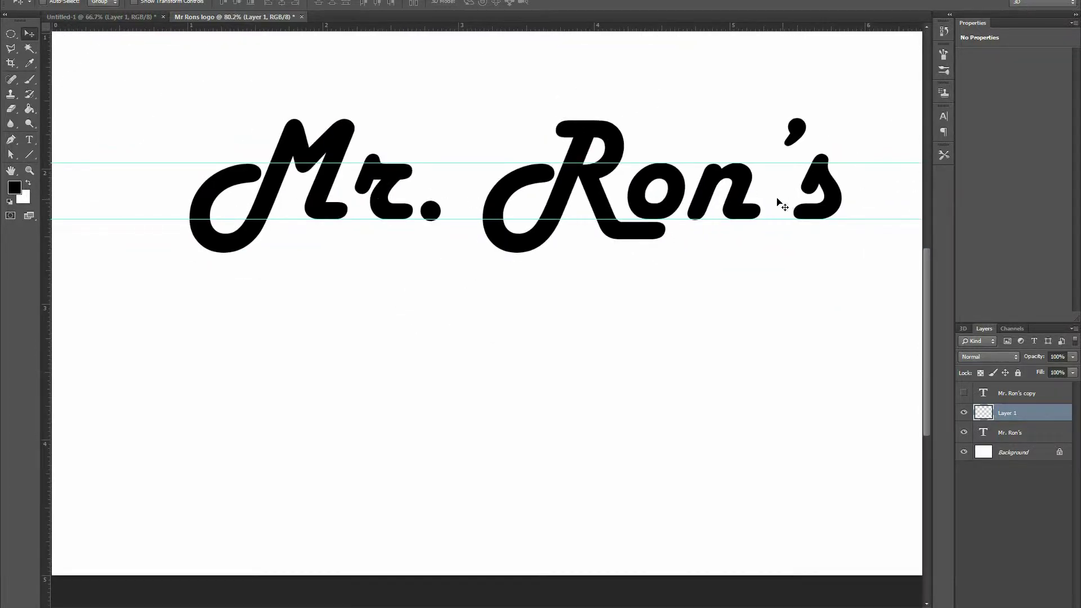
Make a rectangular selection about 4.1 inches wide between the two guides, from the M's first stem to the final "s"
{"action": "left_click", "coordinate": [4, 36]}
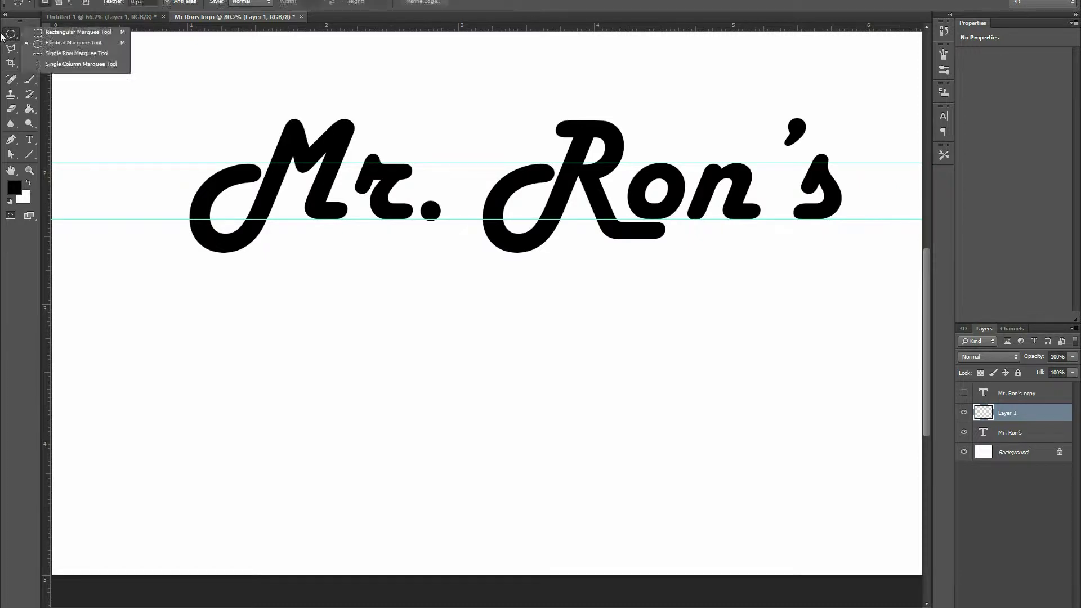
{"action": "left_click", "coordinate": [6, 15]}
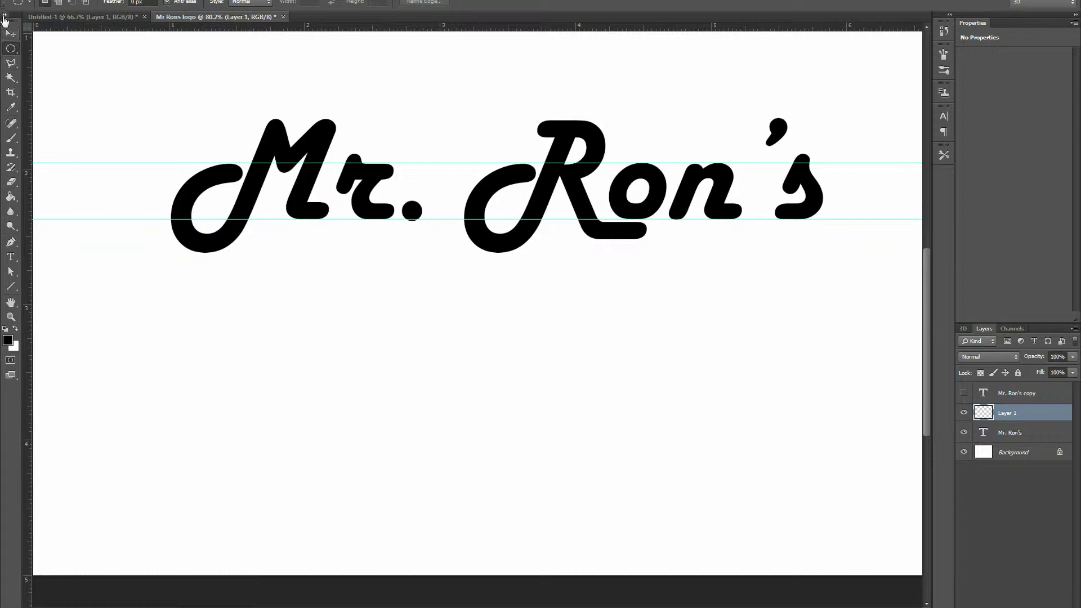
{"action": "right_click", "coordinate": [12, 33]}
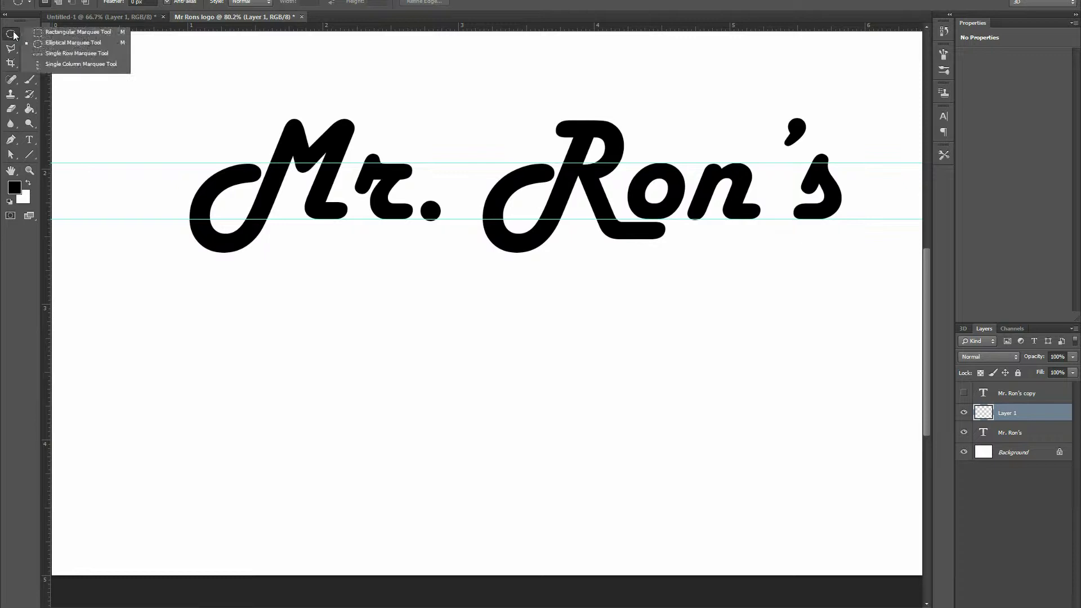
{"action": "left_click", "coordinate": [52, 33]}
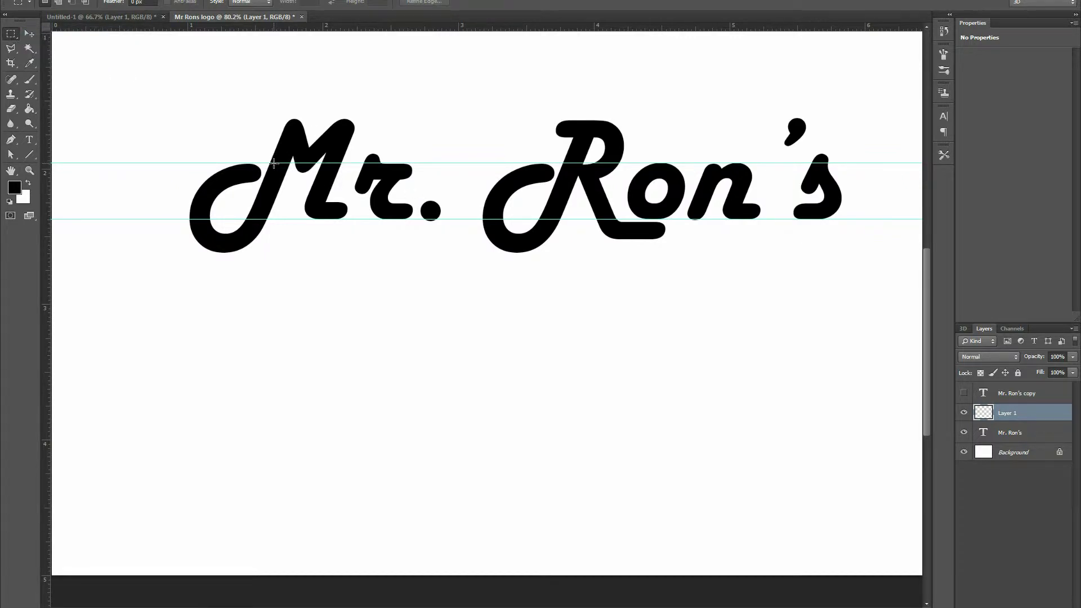
{"action": "scroll", "coordinate": [274, 163], "scroll_direction": "up", "scroll_amount": 3}
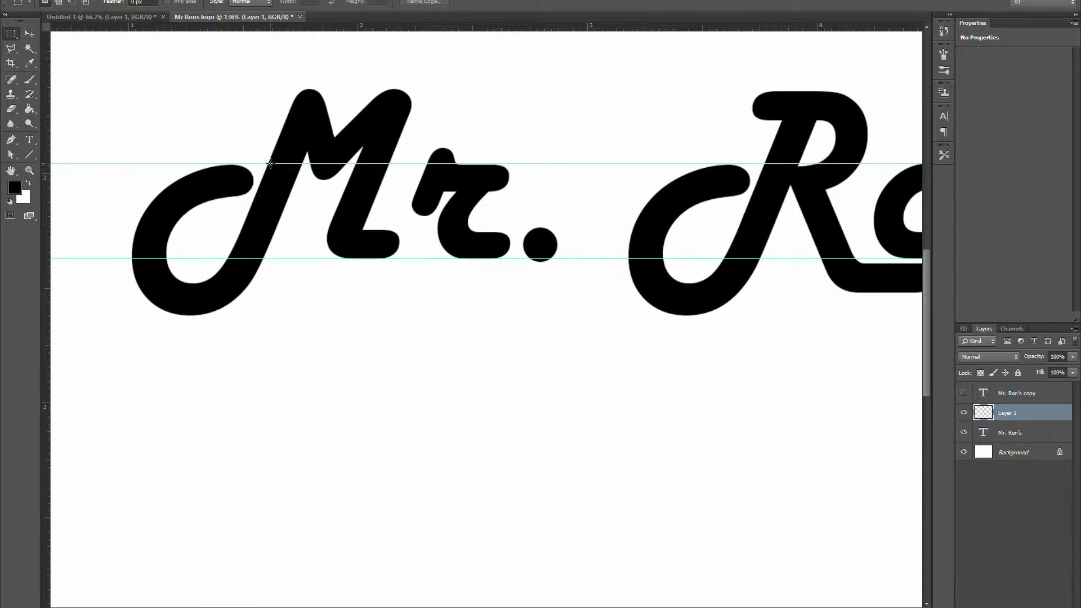
{"action": "left_click_drag", "start_coordinate": [268, 163], "coordinate": [811, 258]}
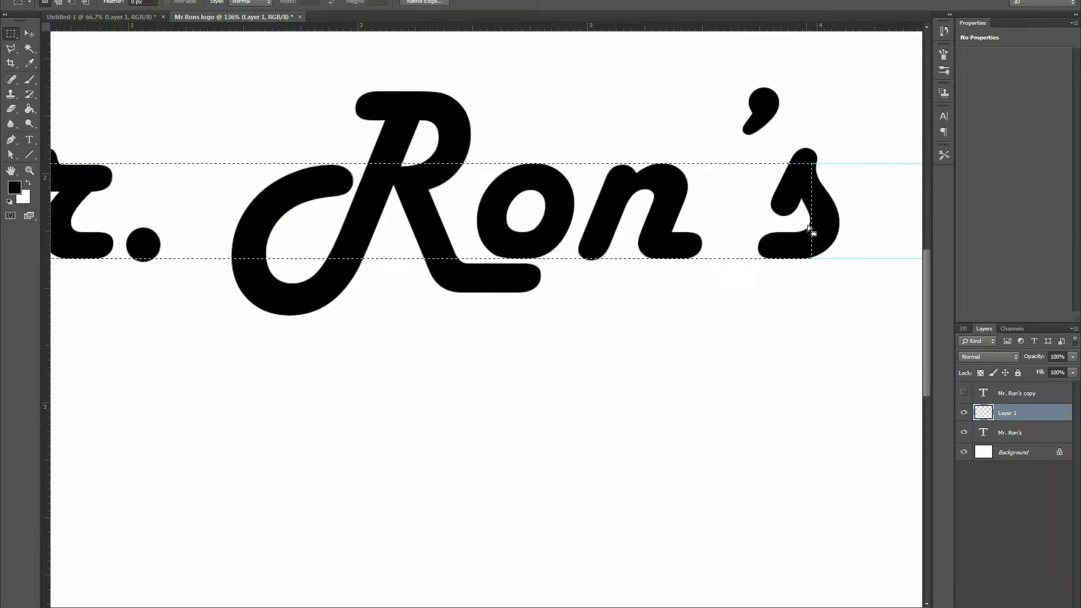
{"action": "scroll", "coordinate": [268, 218], "scroll_direction": "down", "scroll_amount": 1}
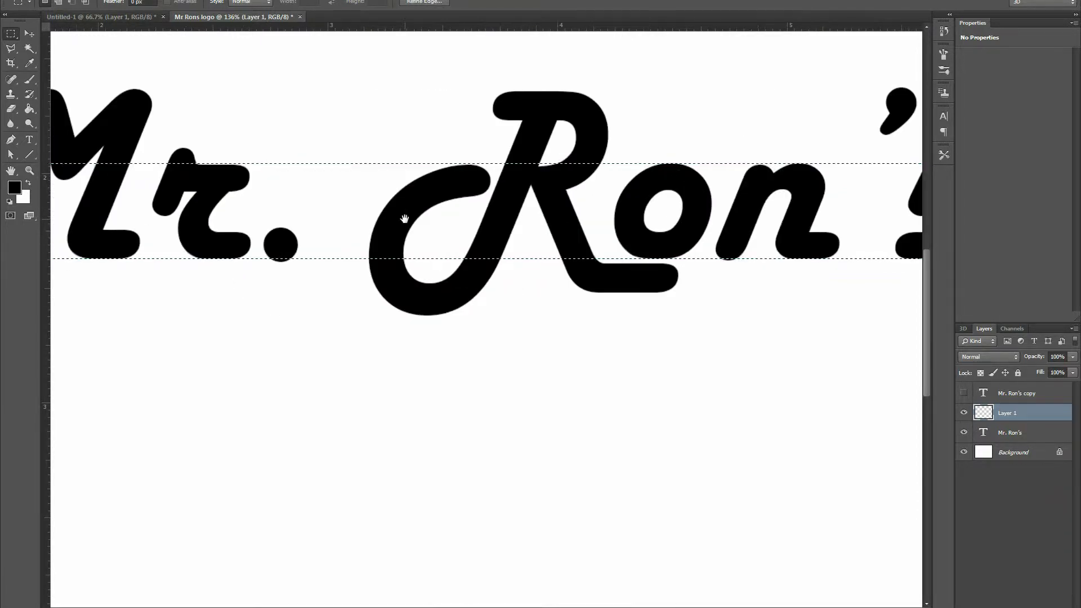
{"action": "scroll", "coordinate": [405, 218], "scroll_direction": "down", "scroll_amount": 1}
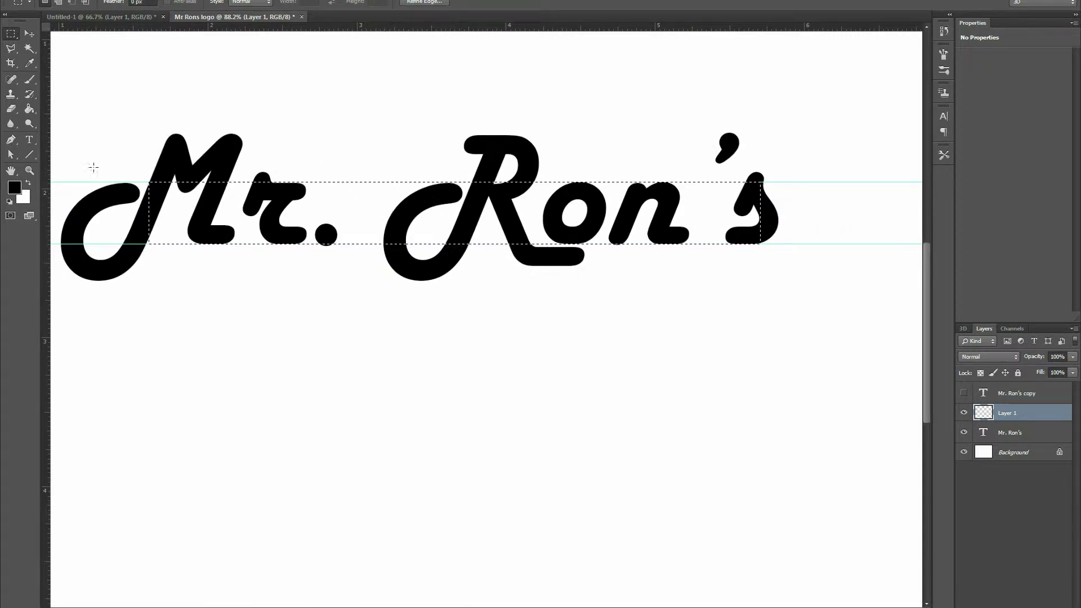
Fill the rectangular selection with black on Layer 1 using the Paint Bucket, and deselect
{"action": "left_click", "coordinate": [29, 109]}
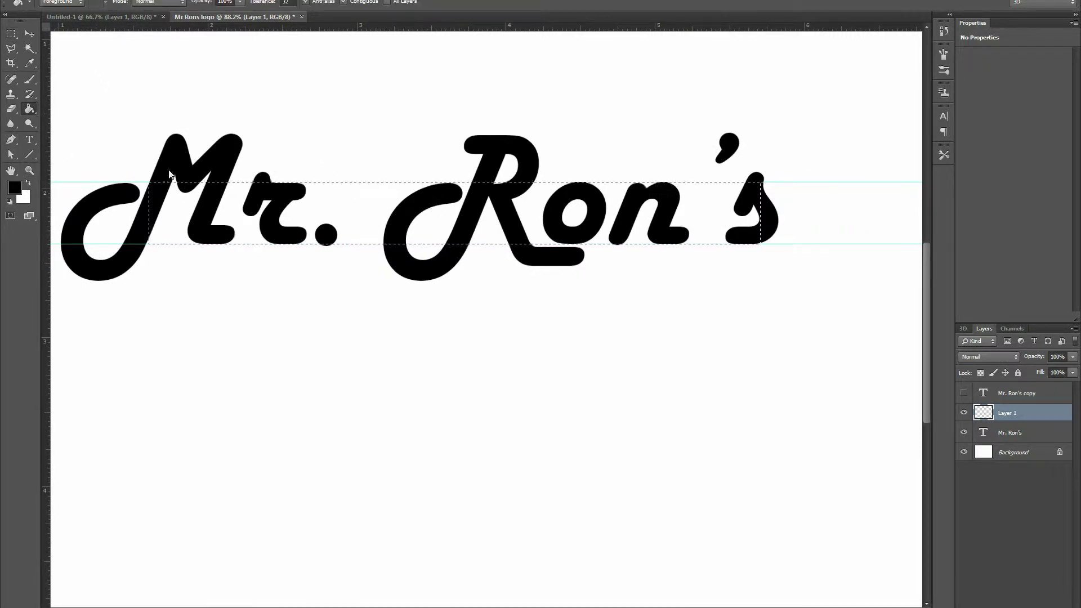
{"action": "left_click", "coordinate": [344, 198]}
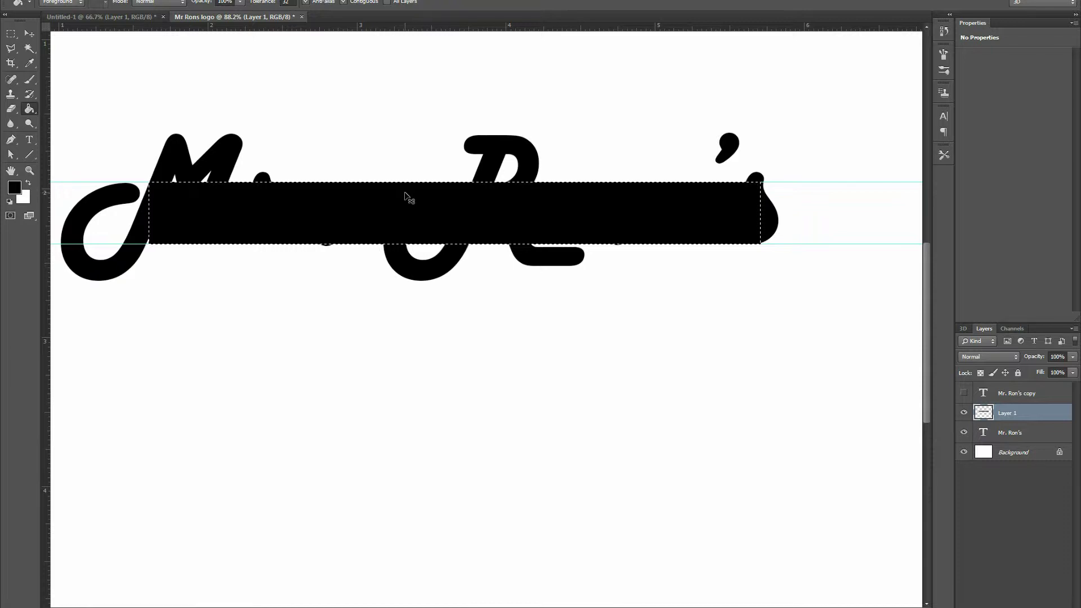
{"action": "key", "text": "ctrl+d"}
Make the "Mr. Ron's copy" layer visible again and check the bar by toggling Layer 1's visibility
{"action": "left_click", "coordinate": [962, 395]}
{"action": "left_click", "coordinate": [29, 34]}
{"action": "left_click", "coordinate": [963, 412]}
{"action": "left_click", "coordinate": [962, 412]}
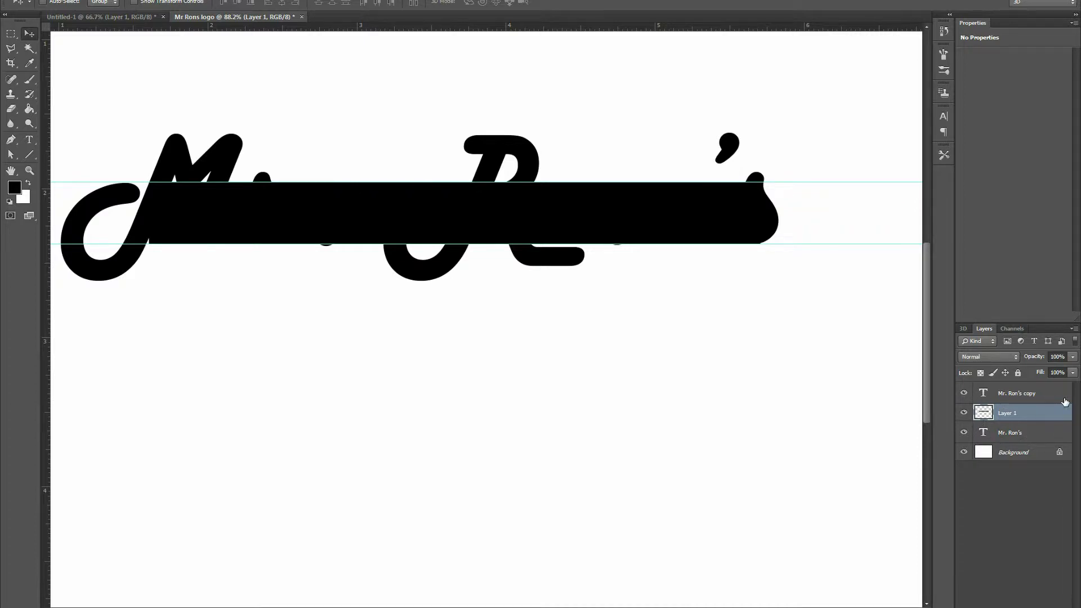
Recolor the lettering on the "Mr. Ron's copy" text layer to white
{"action": "left_click", "coordinate": [1021, 395]}
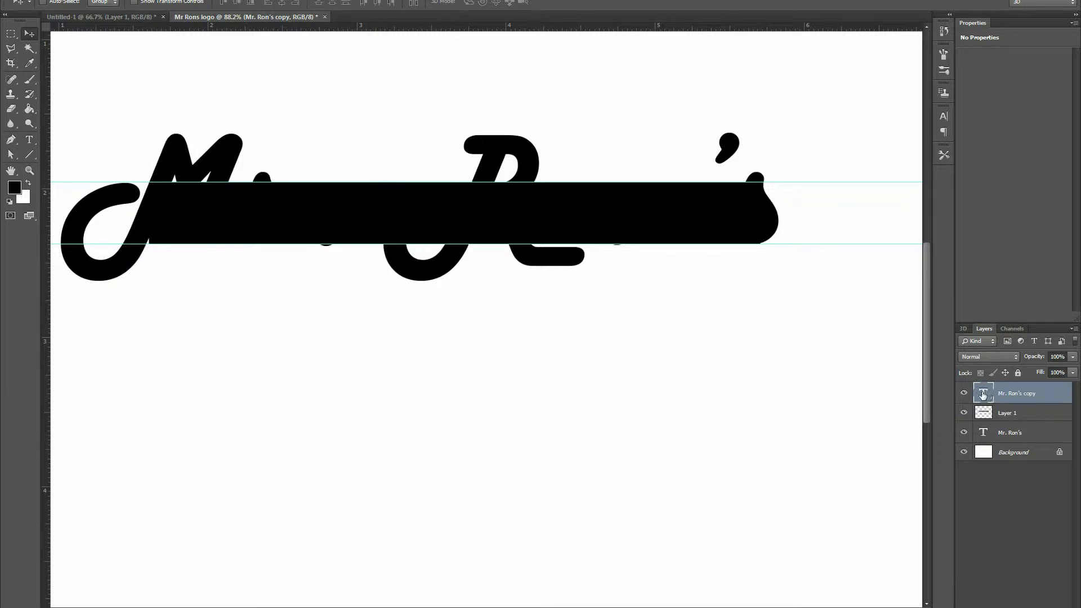
{"action": "double_click", "coordinate": [984, 396]}
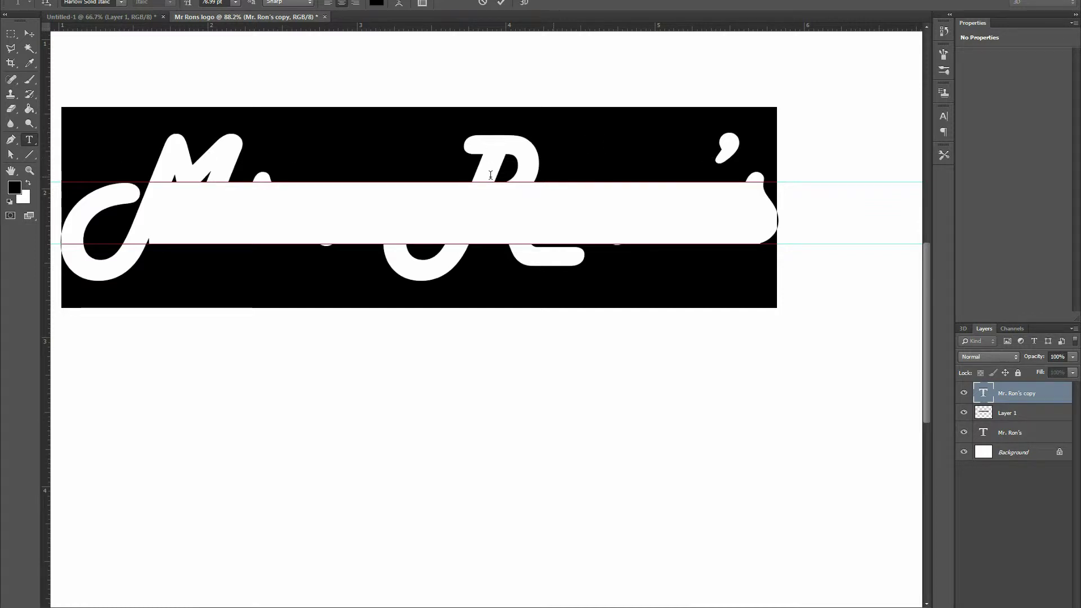
{"action": "left_click", "coordinate": [28, 184]}
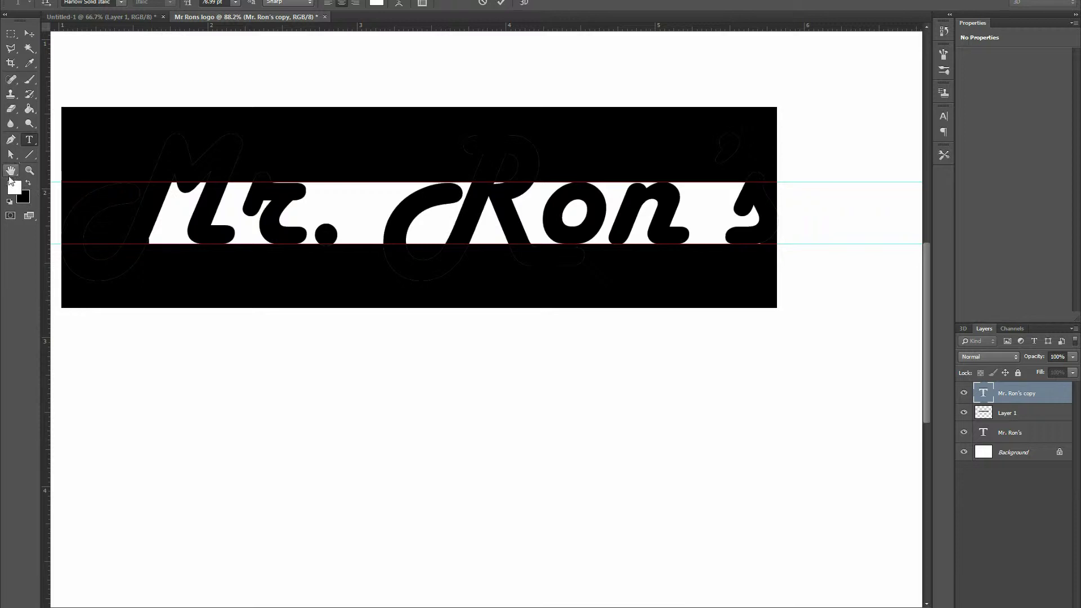
{"action": "left_click", "coordinate": [31, 32]}
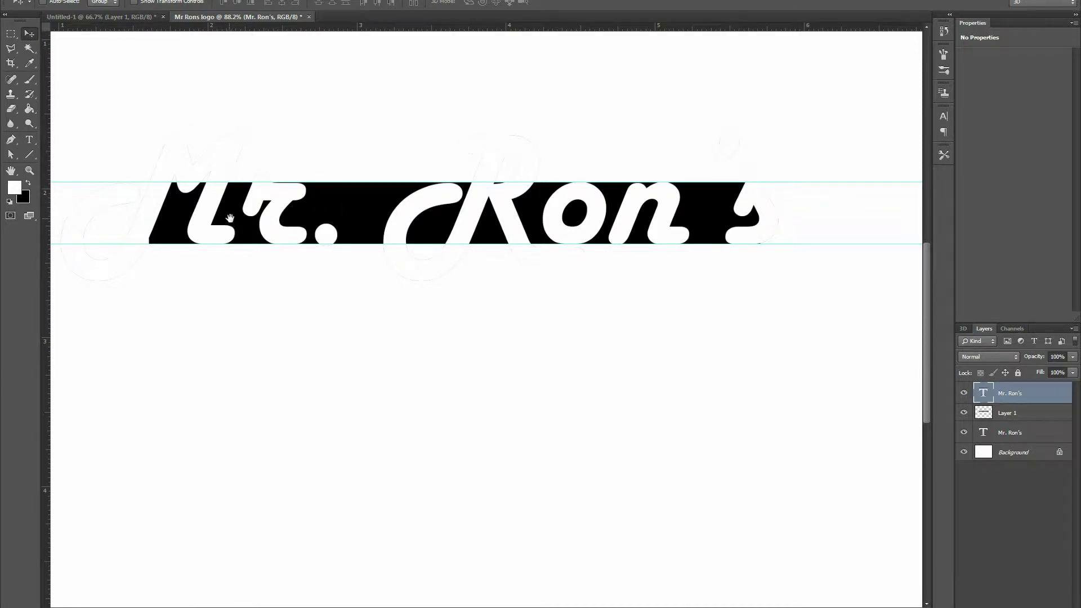
Remove both horizontal guides from the canvas
{"action": "left_click_drag", "start_coordinate": [237, 224], "coordinate": [346, 215]}
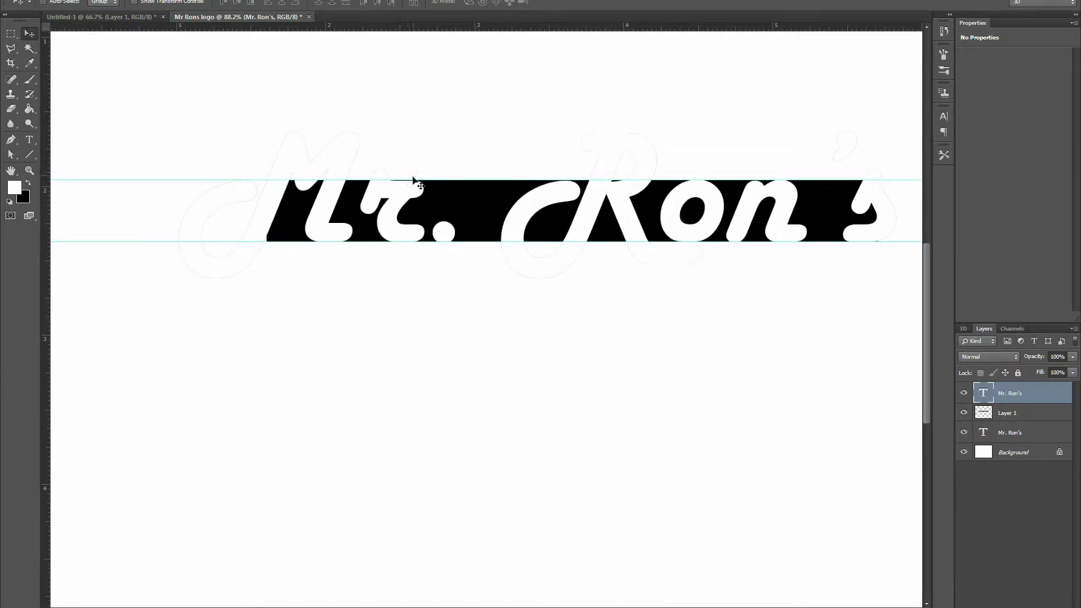
{"action": "left_click_drag", "start_coordinate": [415, 180], "coordinate": [412, 14]}
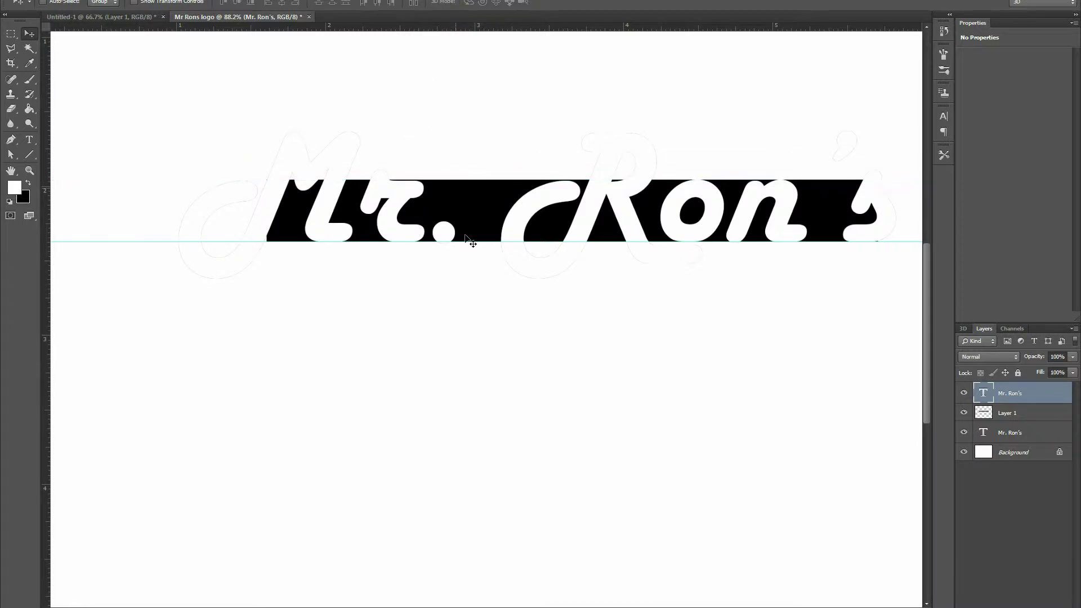
{"action": "left_click_drag", "start_coordinate": [466, 243], "coordinate": [445, 23]}
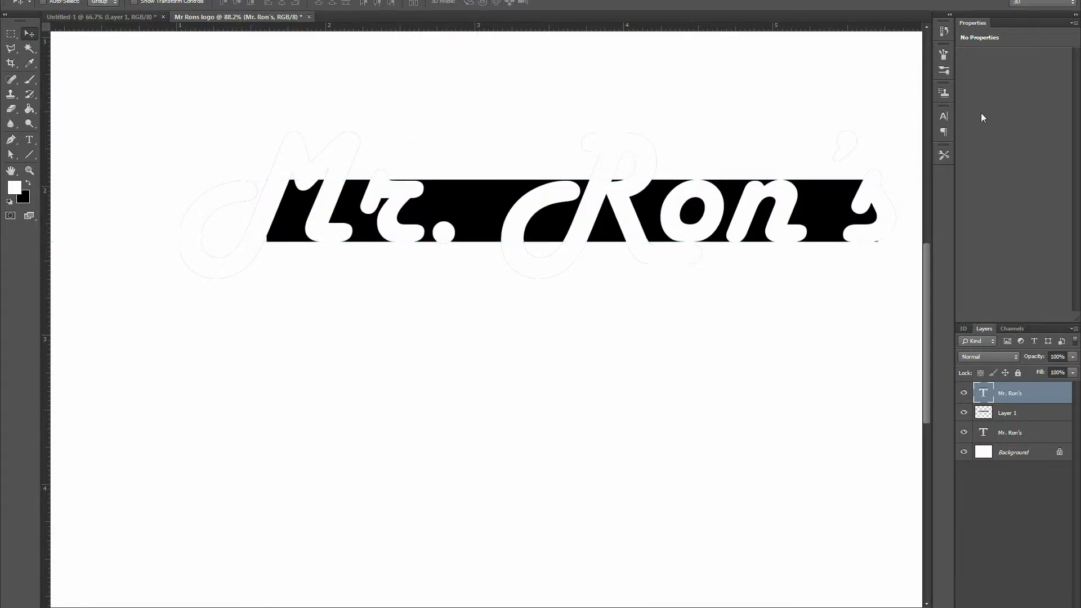
Free-transform the lower black "Mr. Ron's" text to about 101.8% width and 103.7% height, extending it left, up and down behind the white lettering
{"action": "left_click", "coordinate": [1032, 436]}
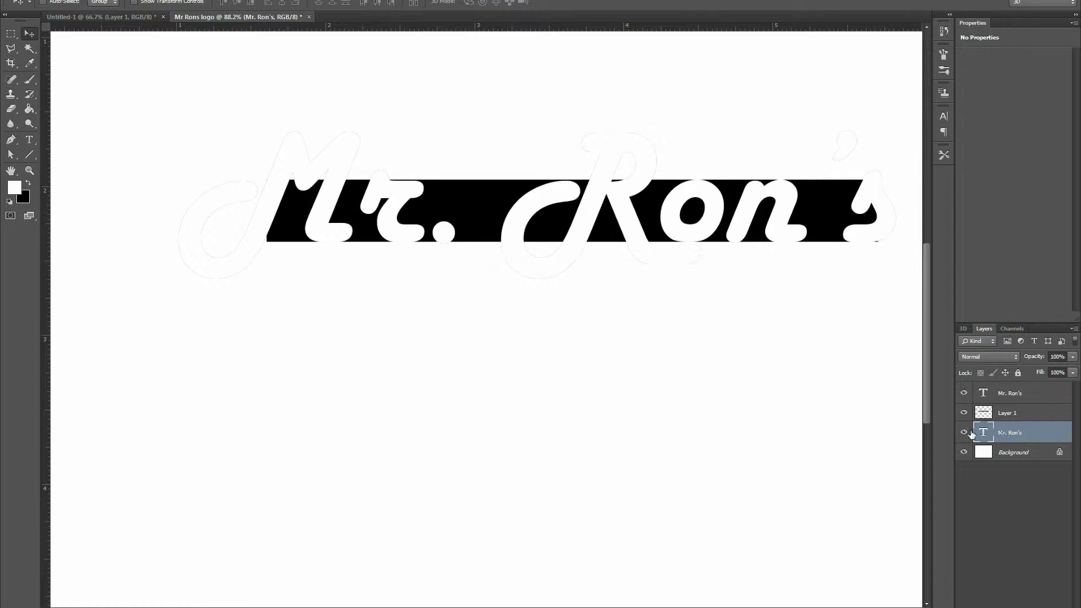
{"action": "left_click", "coordinate": [964, 432]}
{"action": "left_click", "coordinate": [965, 433]}
{"action": "left_click_drag", "start_coordinate": [718, 385], "coordinate": [689, 383]}
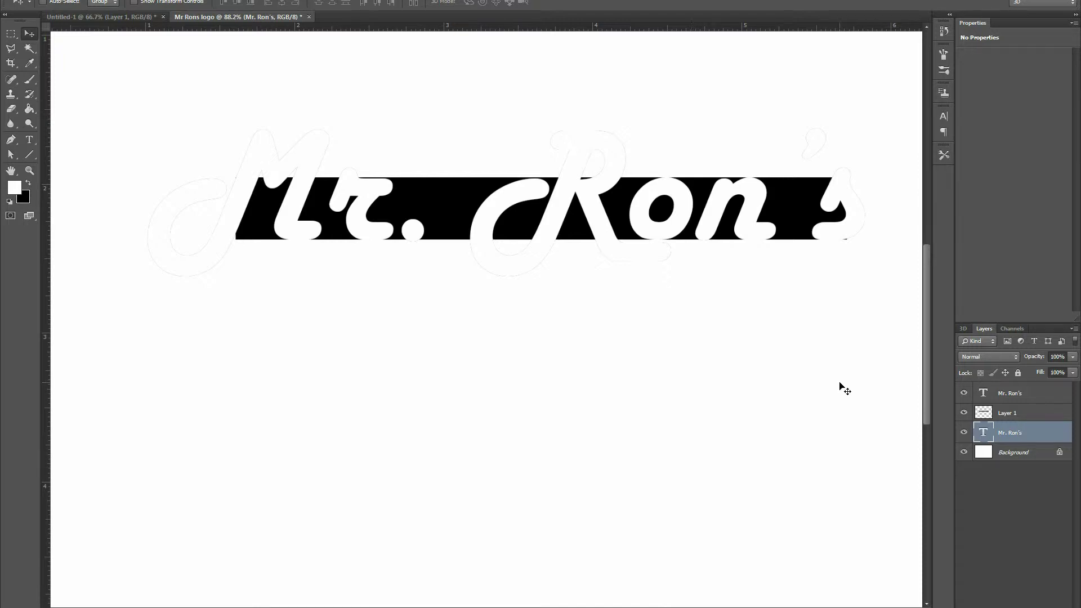
{"action": "key", "text": "ctrl+t"}
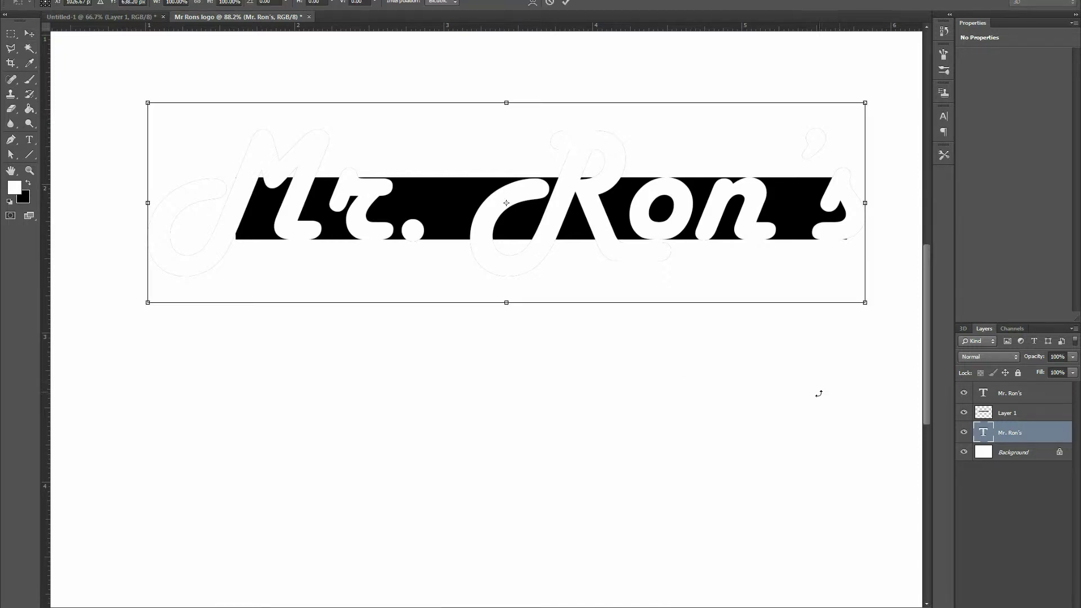
{"action": "scroll", "coordinate": [829, 360], "scroll_direction": "down", "scroll_amount": 2}
{"action": "left_click_drag", "start_coordinate": [825, 357], "coordinate": [765, 356]}
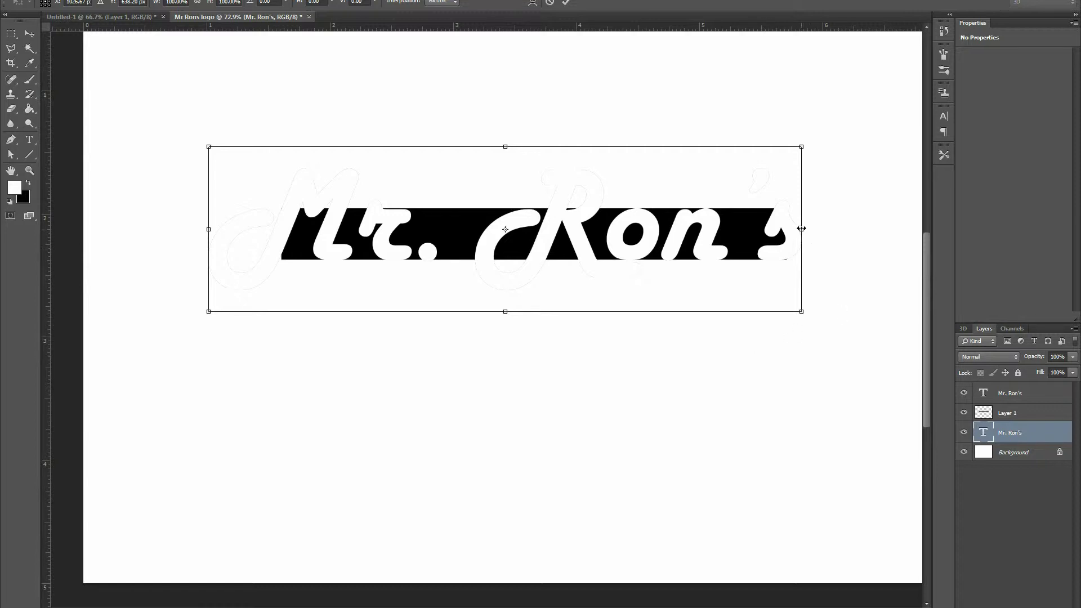
{"action": "left_click_drag", "start_coordinate": [801, 230], "coordinate": [803, 230]}
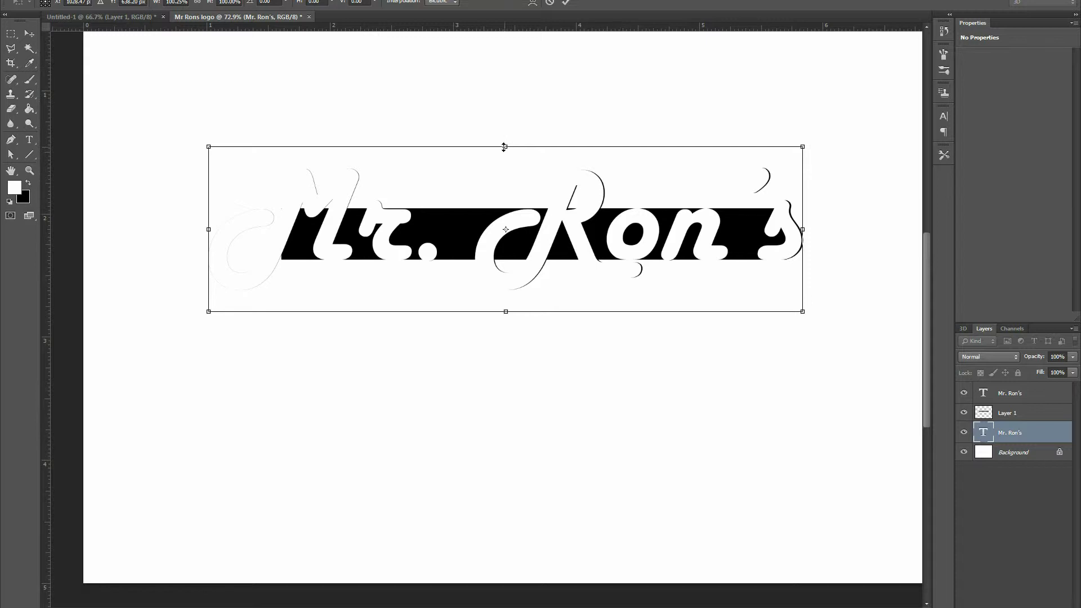
{"action": "left_click_drag", "start_coordinate": [504, 147], "coordinate": [505, 145]}
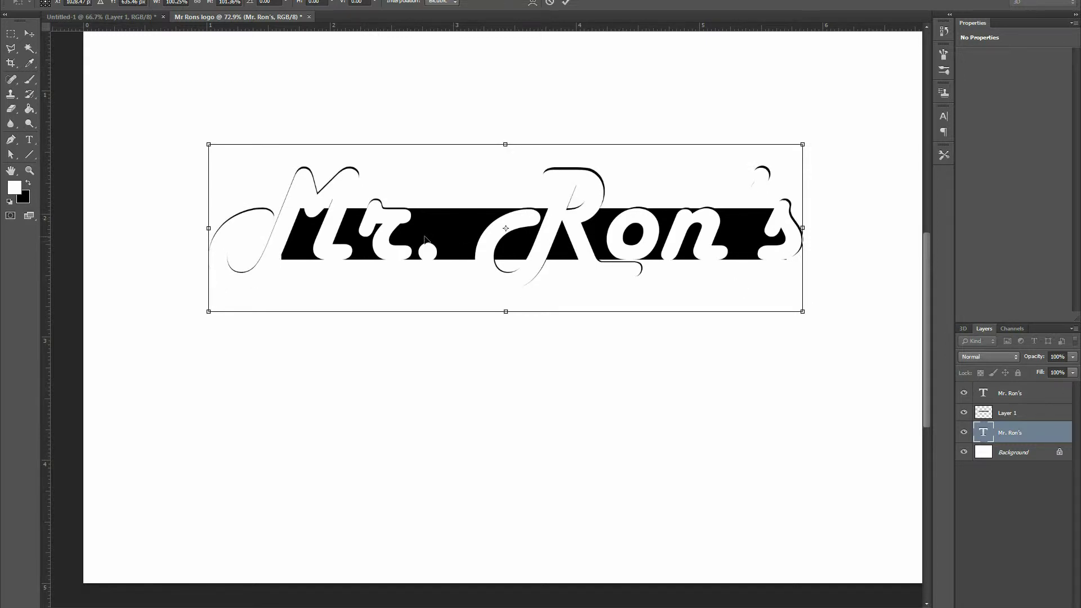
{"action": "left_click_drag", "start_coordinate": [206, 314], "coordinate": [199, 314]}
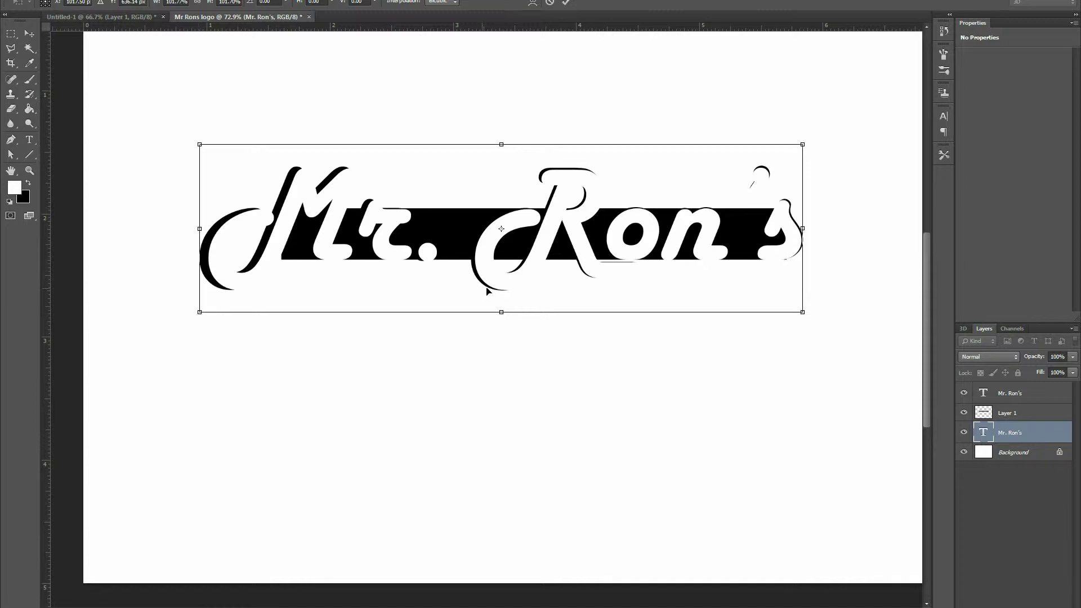
{"action": "left_click_drag", "start_coordinate": [511, 314], "coordinate": [509, 317]}
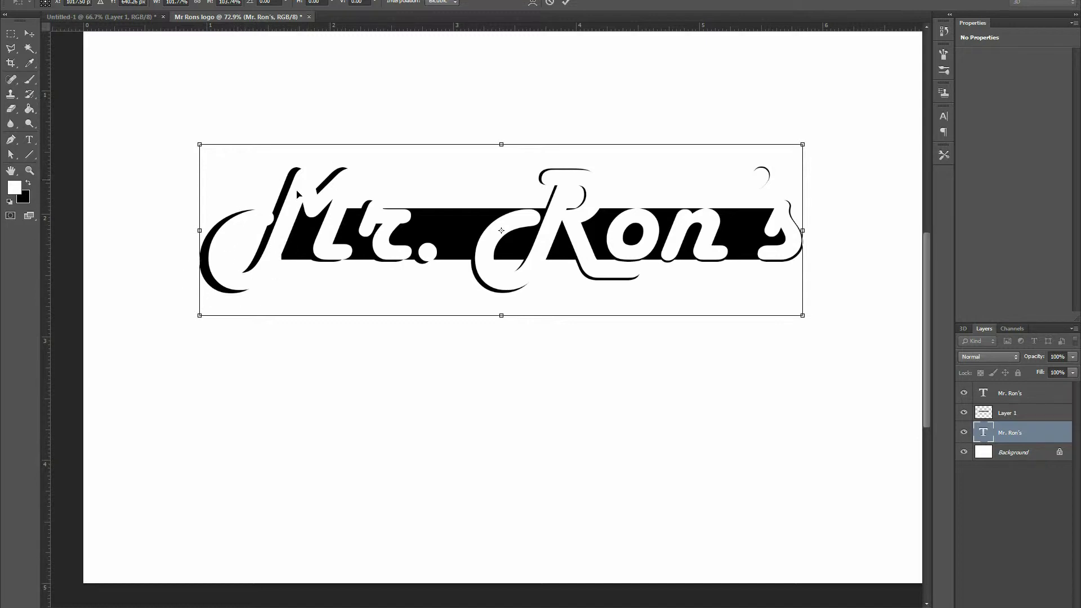
{"action": "key", "text": "Return"}
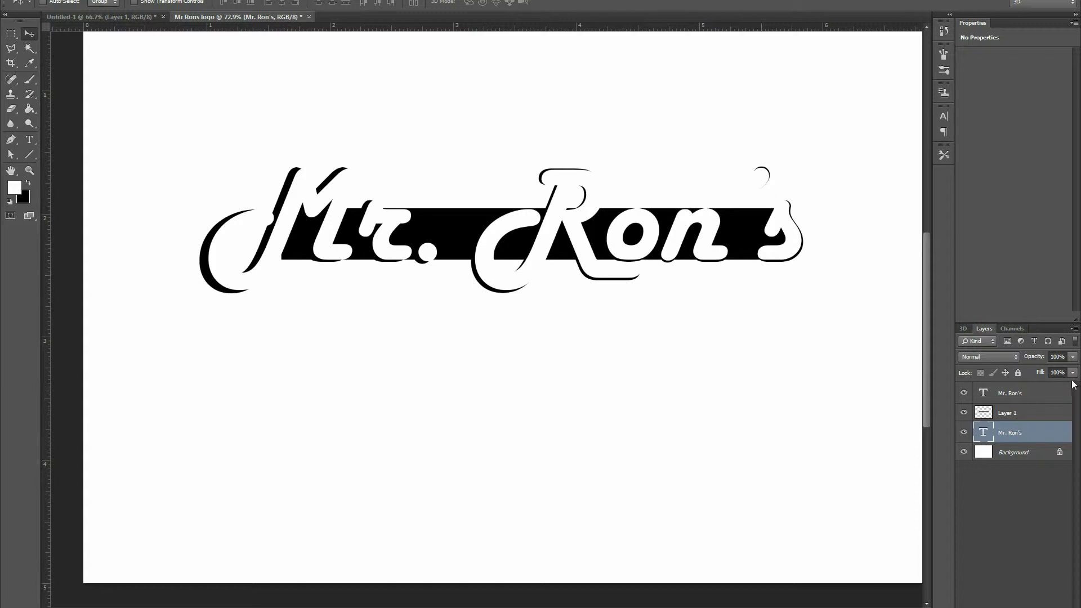
Merge the bar on Layer 1 with the black "Mr. Ron's" text layer below it
{"action": "left_click", "coordinate": [1012, 418]}
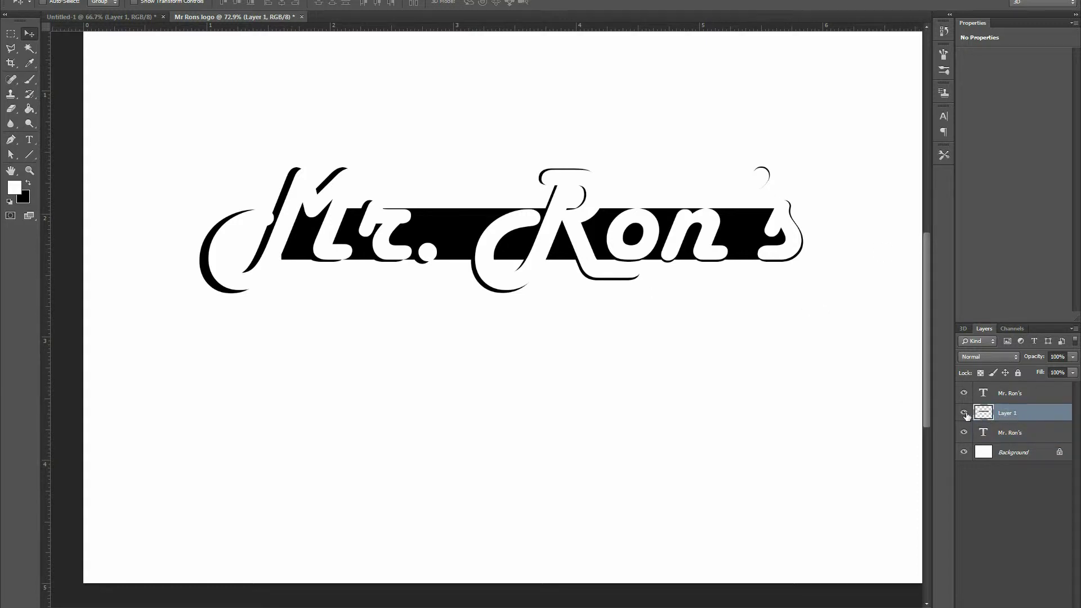
{"action": "left_click", "coordinate": [965, 414]}
{"action": "left_click", "coordinate": [963, 433]}
{"action": "left_click", "coordinate": [963, 433]}
{"action": "left_click", "coordinate": [1024, 436], "text": "shift"}
{"action": "key", "text": "ctrl+e"}
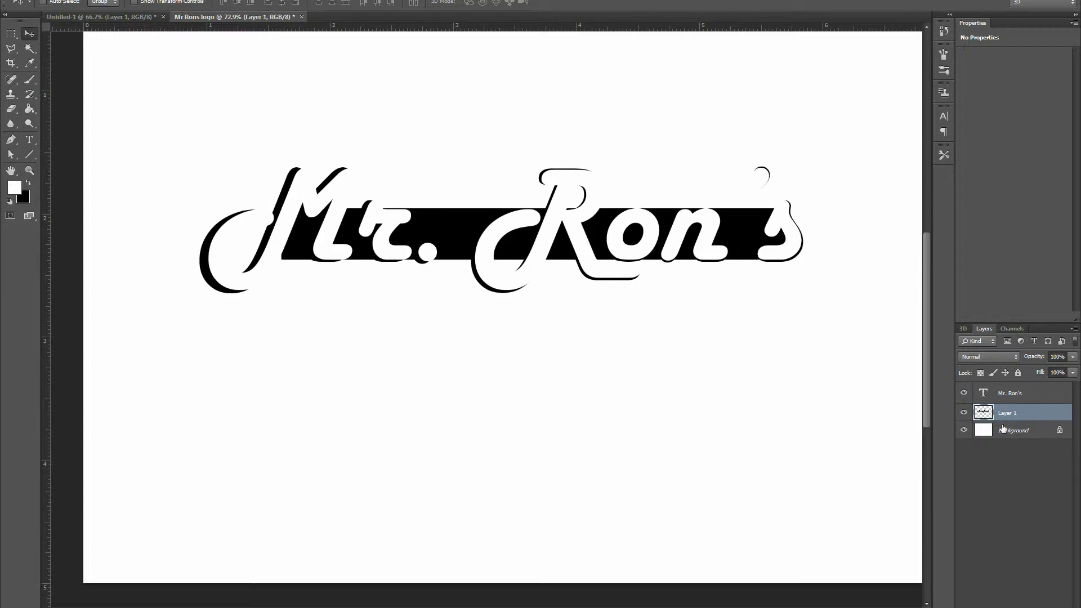
Compare the merged Layer 1 and the white text by toggling their visibility, and examine the black shadow edges along the letters
{"action": "left_click", "coordinate": [964, 414]}
{"action": "left_click", "coordinate": [964, 414]}
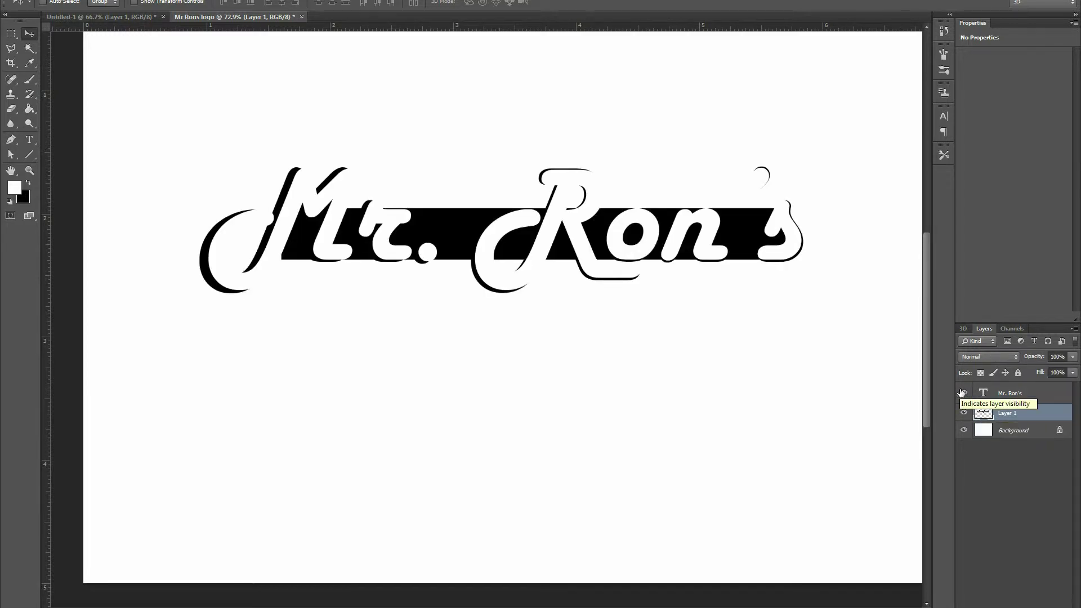
{"action": "left_click", "coordinate": [963, 394]}
{"action": "left_click", "coordinate": [963, 394]}
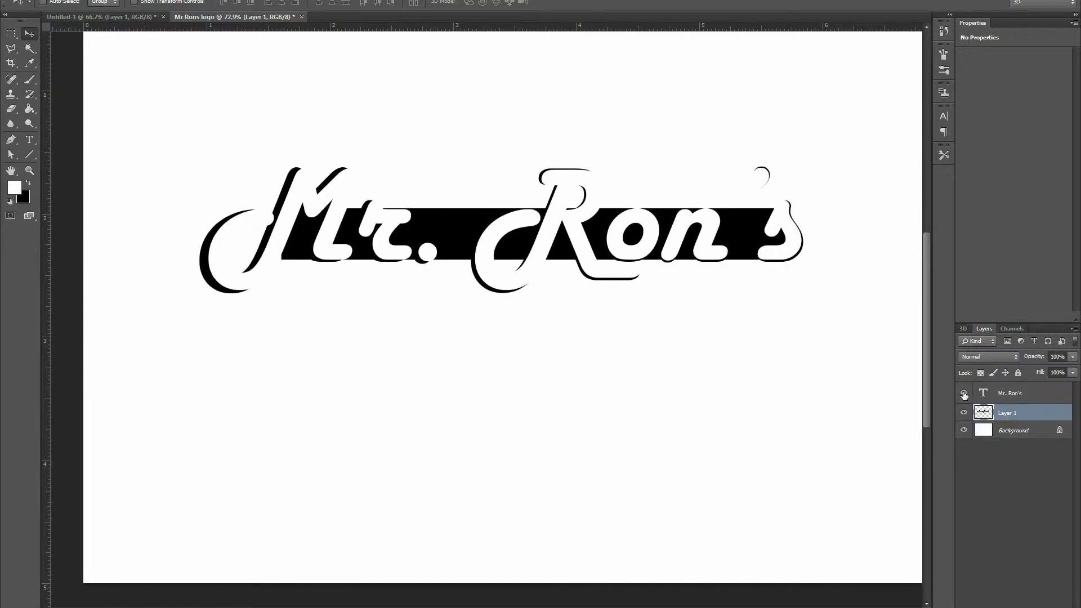
{"action": "left_click", "coordinate": [965, 414]}
{"action": "left_click", "coordinate": [964, 413]}
{"action": "left_click", "coordinate": [963, 393]}
{"action": "left_click", "coordinate": [965, 413]}
{"action": "left_click", "coordinate": [965, 413]}
{"action": "left_click", "coordinate": [965, 414]}
{"action": "left_click", "coordinate": [965, 414]}
{"action": "left_click", "coordinate": [964, 393]}
{"action": "scroll", "coordinate": [357, 285], "scroll_direction": "up", "scroll_amount": 1}
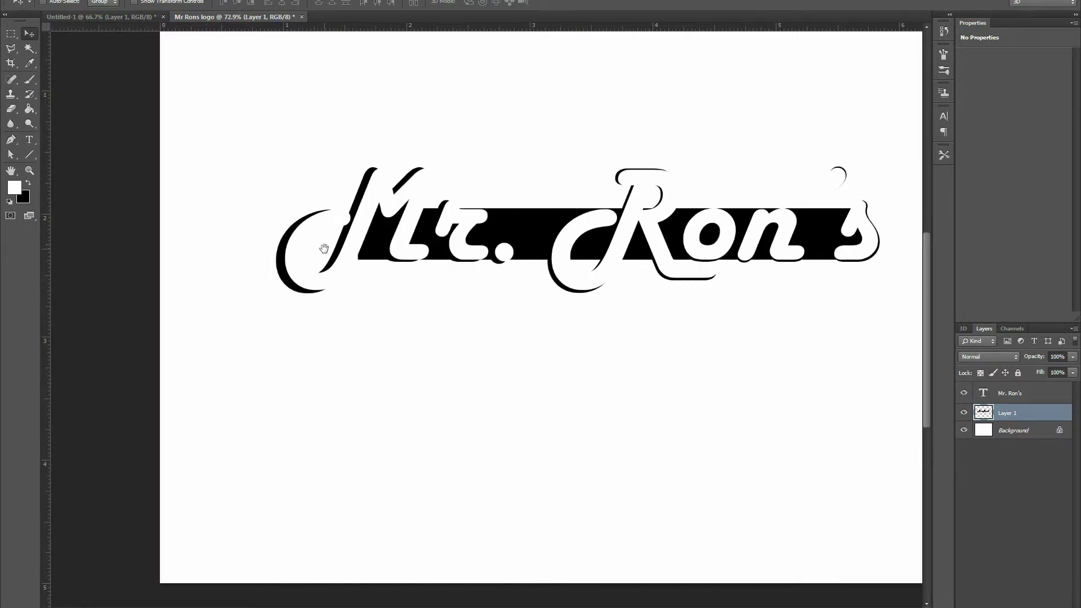
{"action": "scroll", "coordinate": [354, 256], "scroll_direction": "up", "scroll_amount": 6}
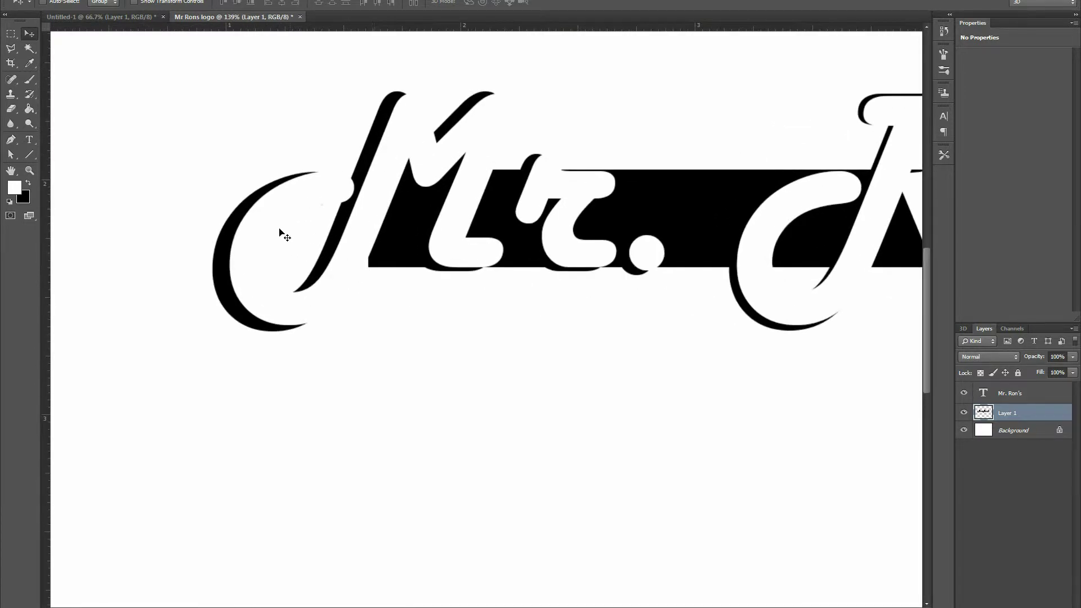
{"action": "left_click_drag", "start_coordinate": [625, 245], "coordinate": [367, 249]}
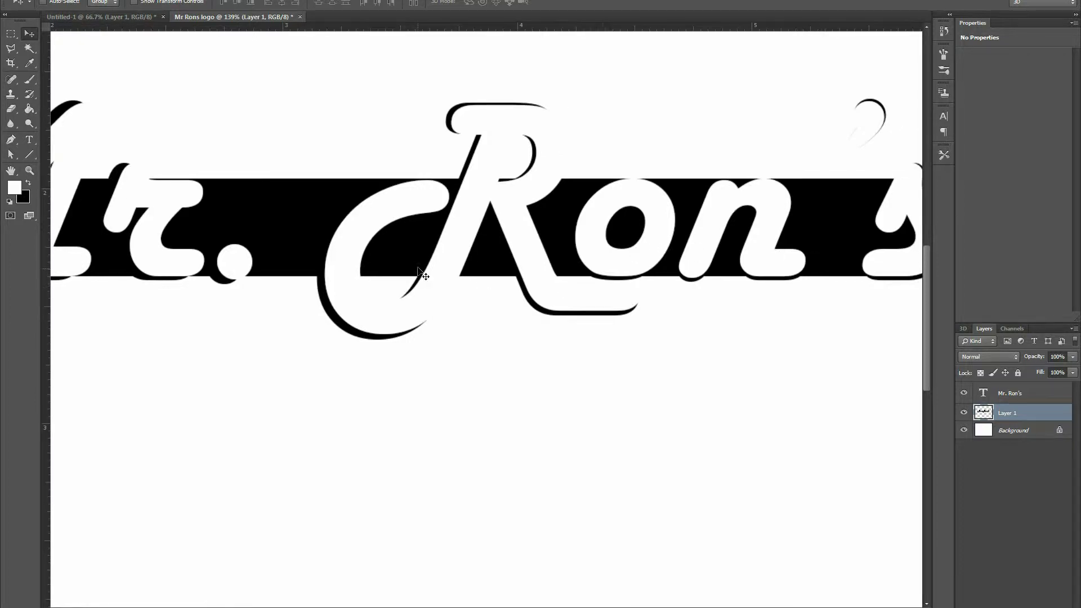
{"action": "left_click_drag", "start_coordinate": [508, 255], "coordinate": [788, 252]}
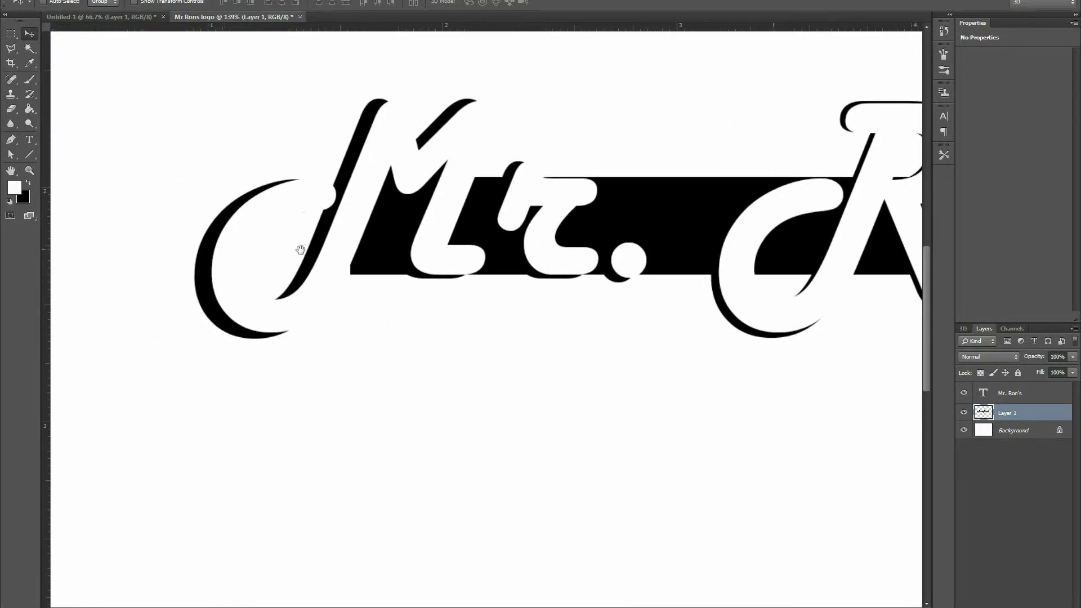
{"action": "scroll", "coordinate": [303, 254], "scroll_direction": "down", "scroll_amount": 4}
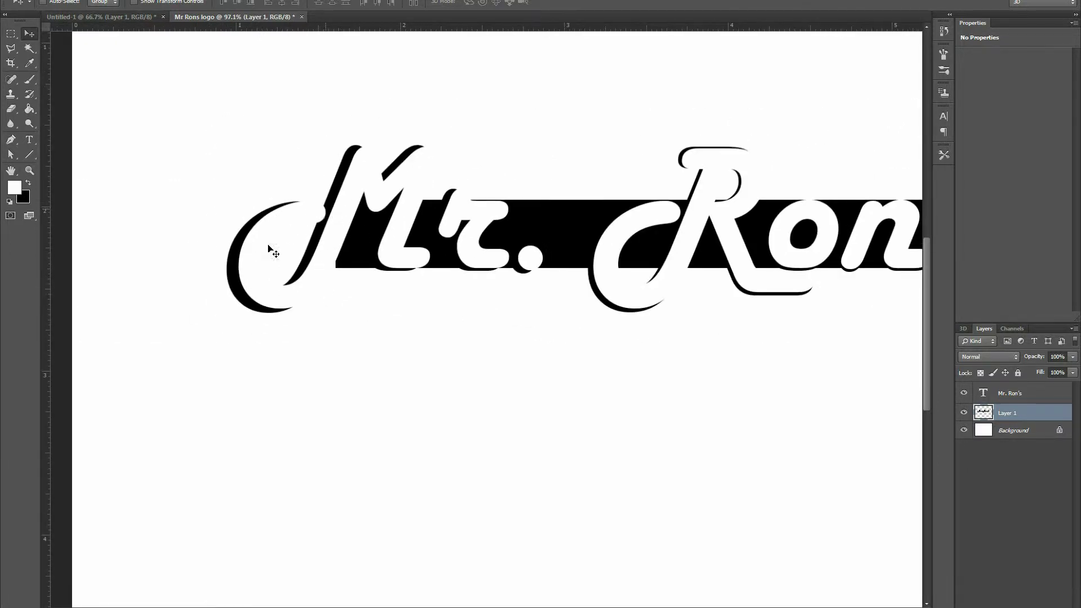
{"action": "scroll", "coordinate": [447, 282], "scroll_direction": "left", "scroll_amount": 3}
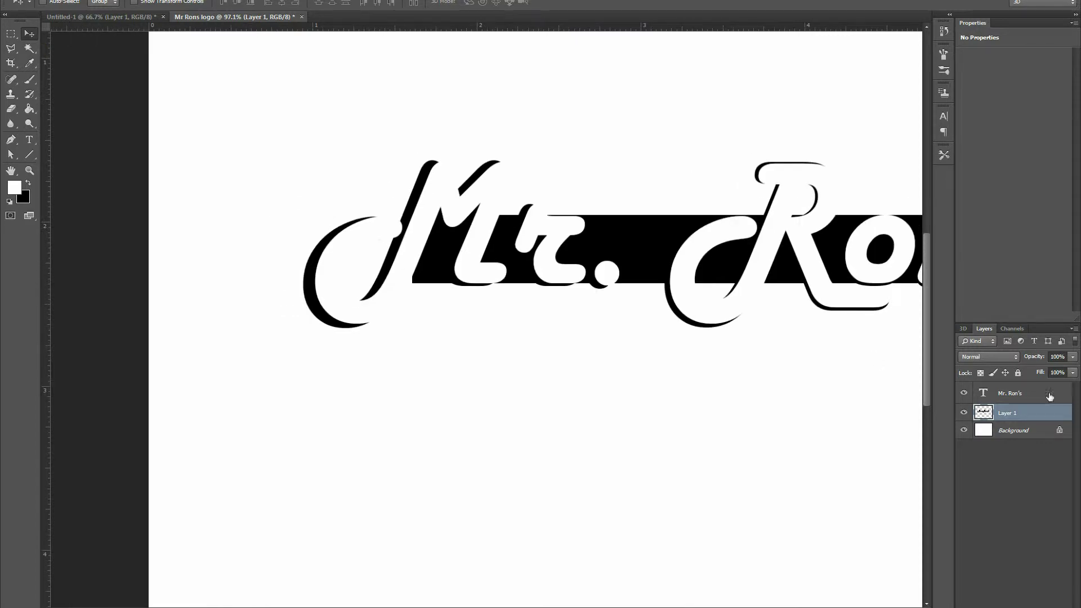
Add a black Stroke effect positioned Outside at 100% opacity to the white "Mr. Ron's" text layer
{"action": "left_click", "coordinate": [1017, 397]}
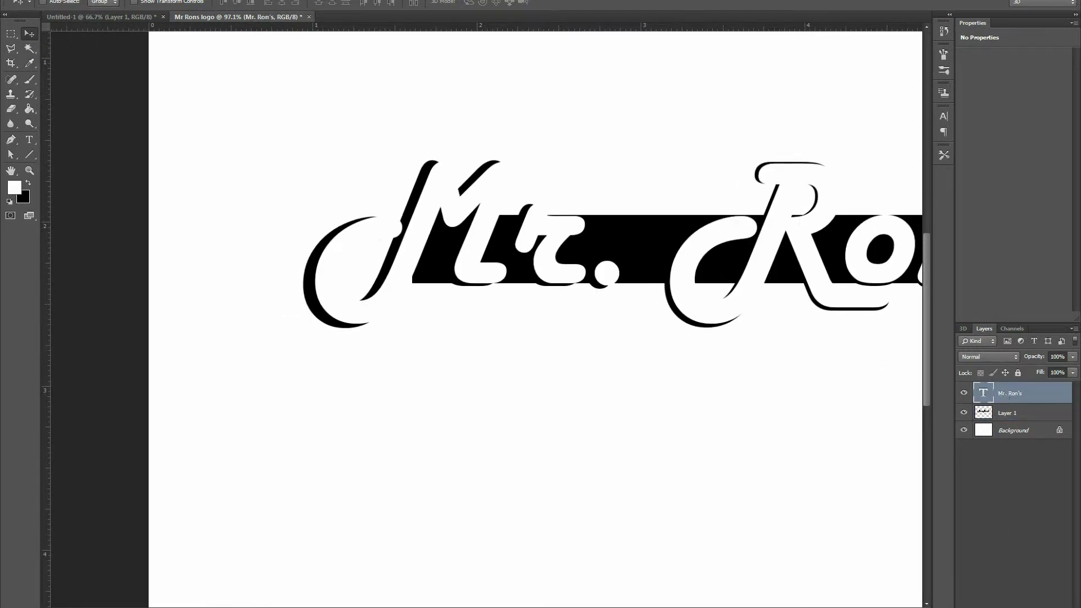
{"action": "left_click", "coordinate": [984, 607]}
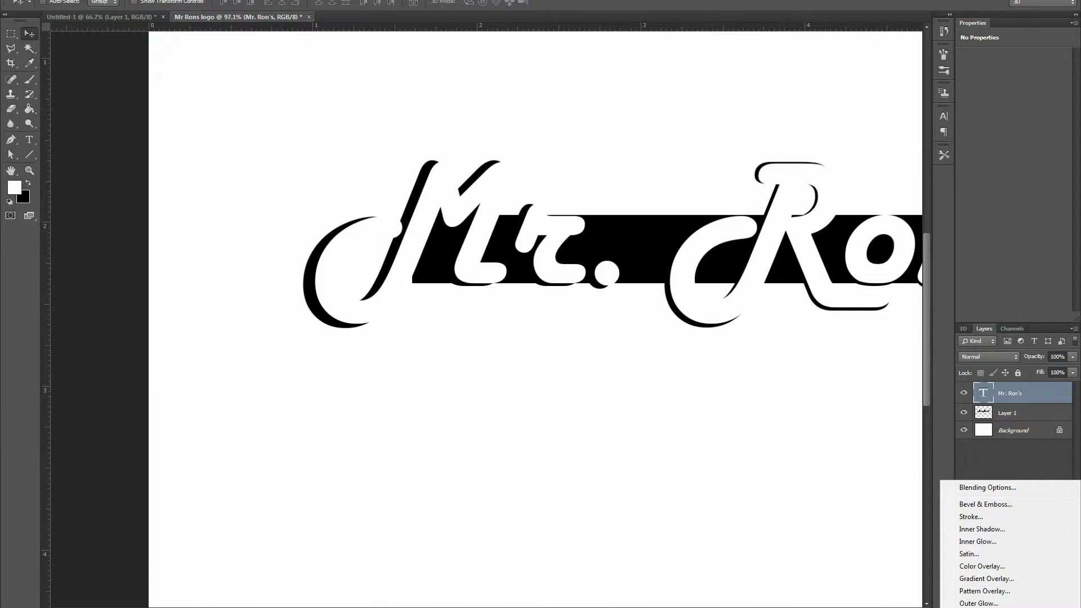
{"action": "left_click", "coordinate": [1012, 454]}
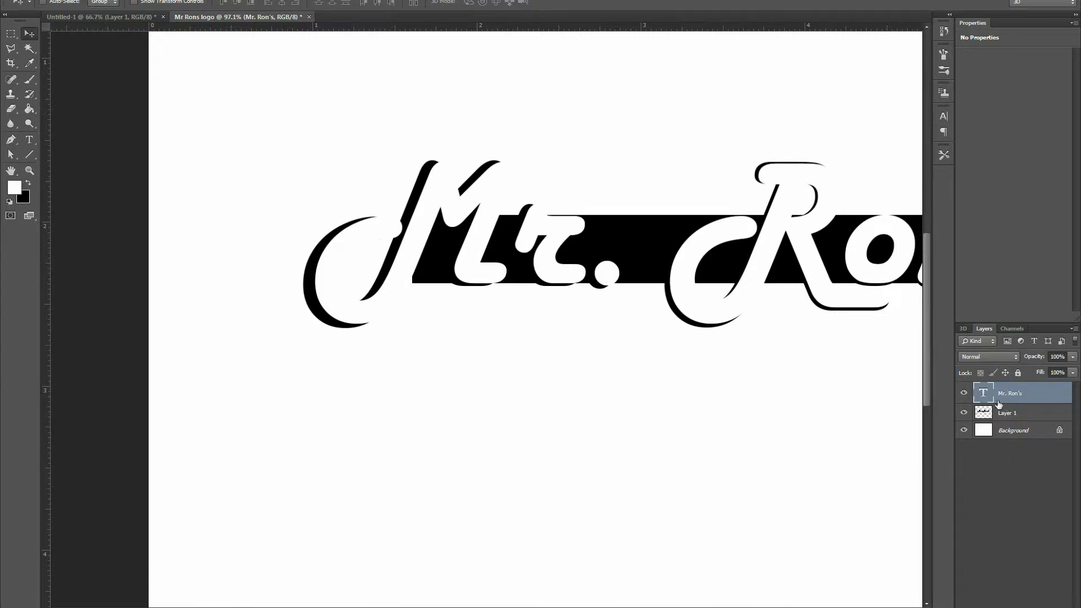
{"action": "left_click", "coordinate": [985, 607]}
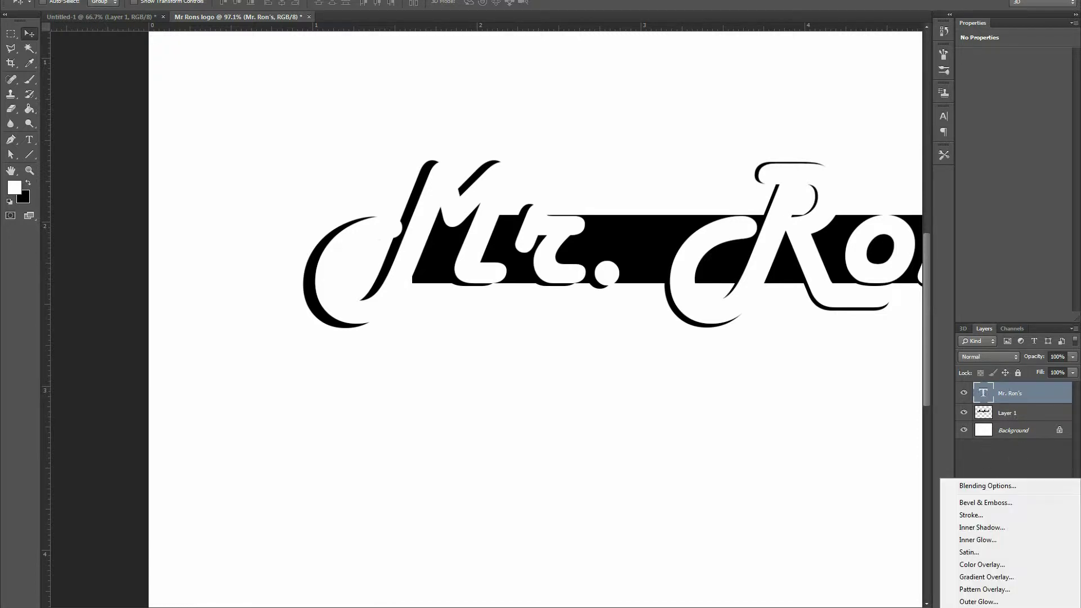
{"action": "left_click", "coordinate": [970, 515]}
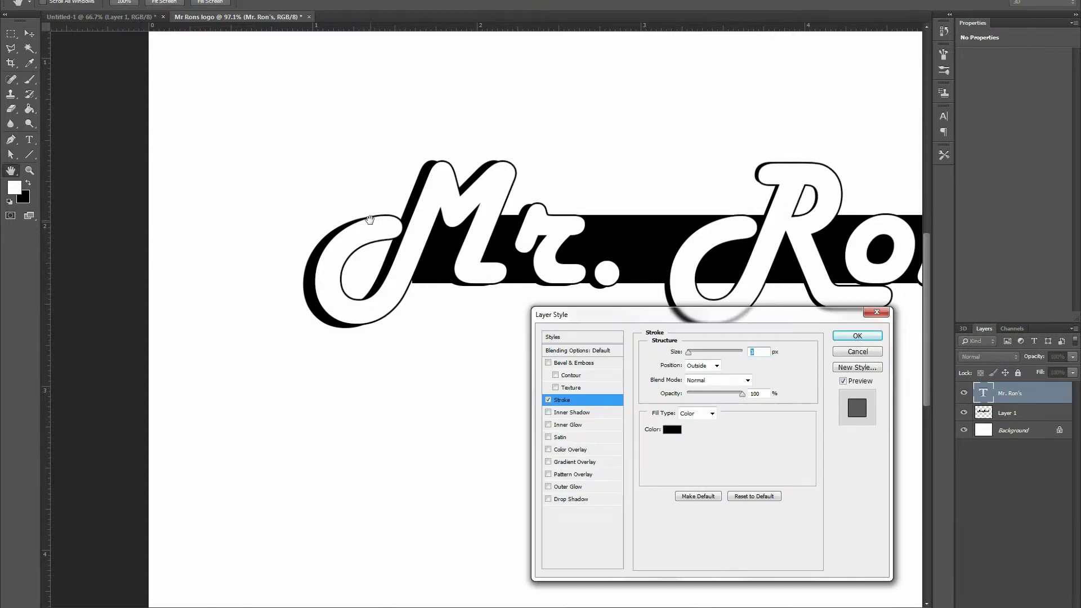
{"action": "left_click", "coordinate": [857, 336]}
{"action": "left_click_drag", "start_coordinate": [811, 280], "coordinate": [838, 288]}
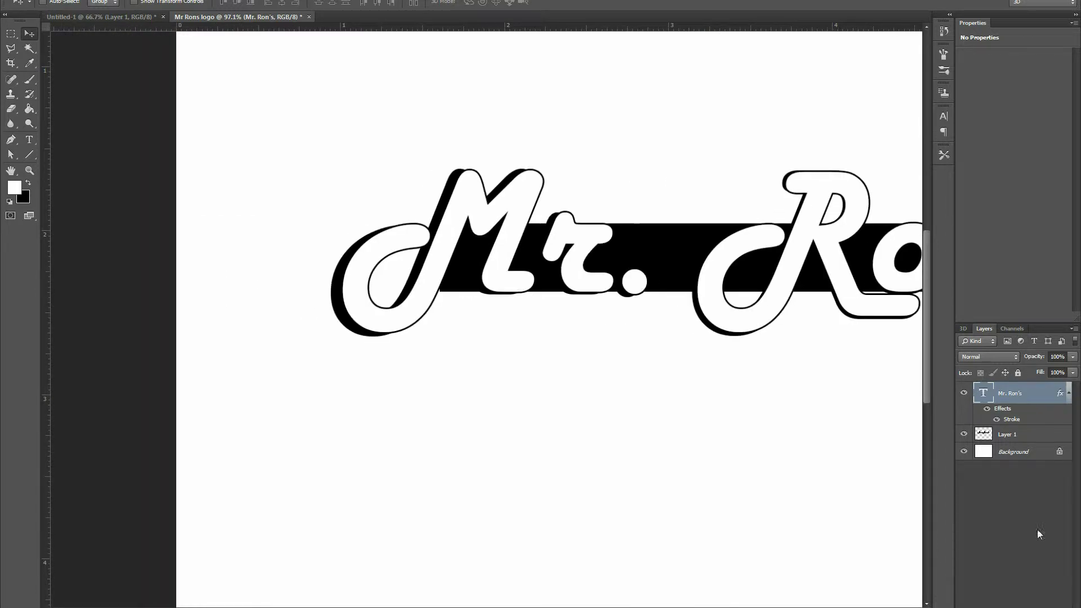
On a new layer, draw a circular selection about 0.58 in across over the M's loop and fill it with black
{"action": "key", "text": "ctrl+shift+alt+n"}
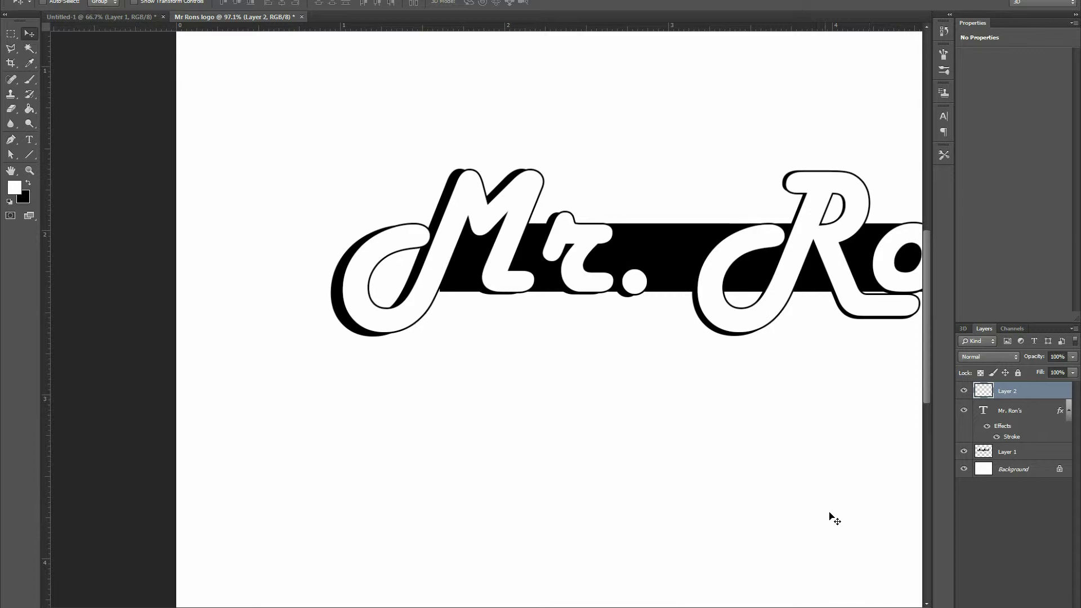
{"action": "left_click_drag", "start_coordinate": [287, 256], "coordinate": [253, 276]}
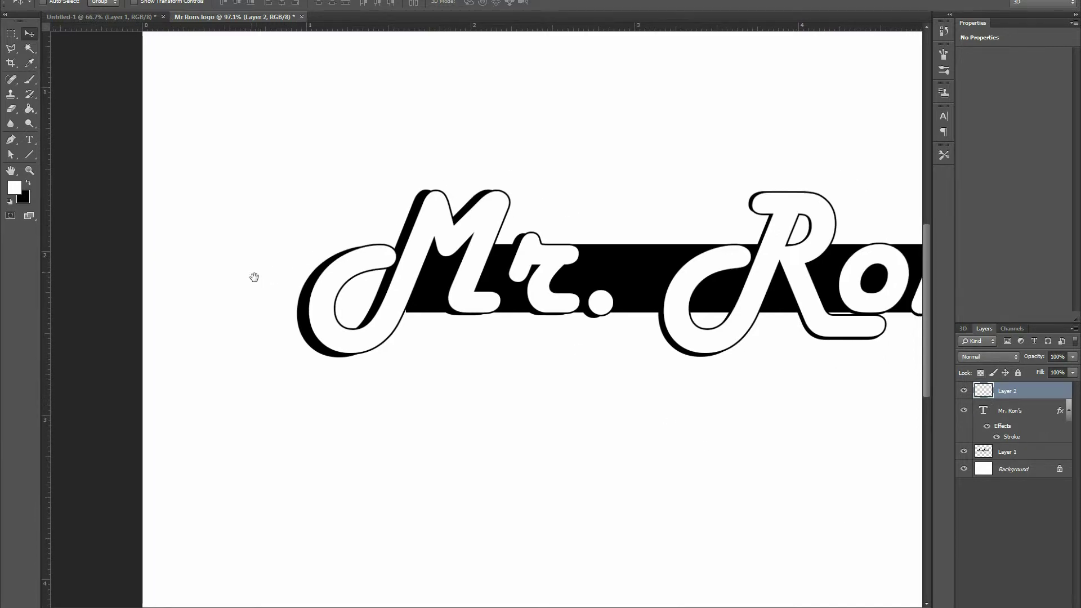
{"action": "left_click", "coordinate": [12, 35]}
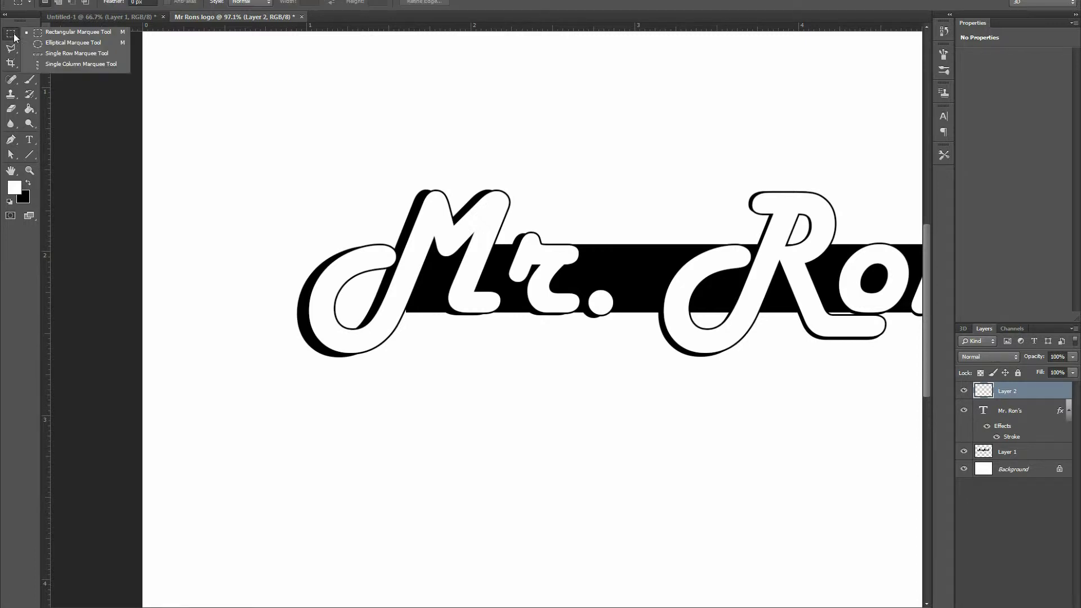
{"action": "left_click", "coordinate": [56, 44]}
{"action": "mouse_move", "coordinate": [429, 241]}
{"action": "left_mouse_down"}
{"action": "mouse_move", "coordinate": [280, 356]}
{"action": "mouse_move", "coordinate": [396, 345]}
{"action": "mouse_move", "coordinate": [302, 361]}
{"action": "mouse_move", "coordinate": [335, 361]}
{"action": "mouse_move", "coordinate": [258, 357]}
{"action": "mouse_move", "coordinate": [314, 357]}
{"action": "mouse_move", "coordinate": [298, 353]}
{"action": "mouse_move", "coordinate": [334, 336]}
{"action": "left_mouse_up"}
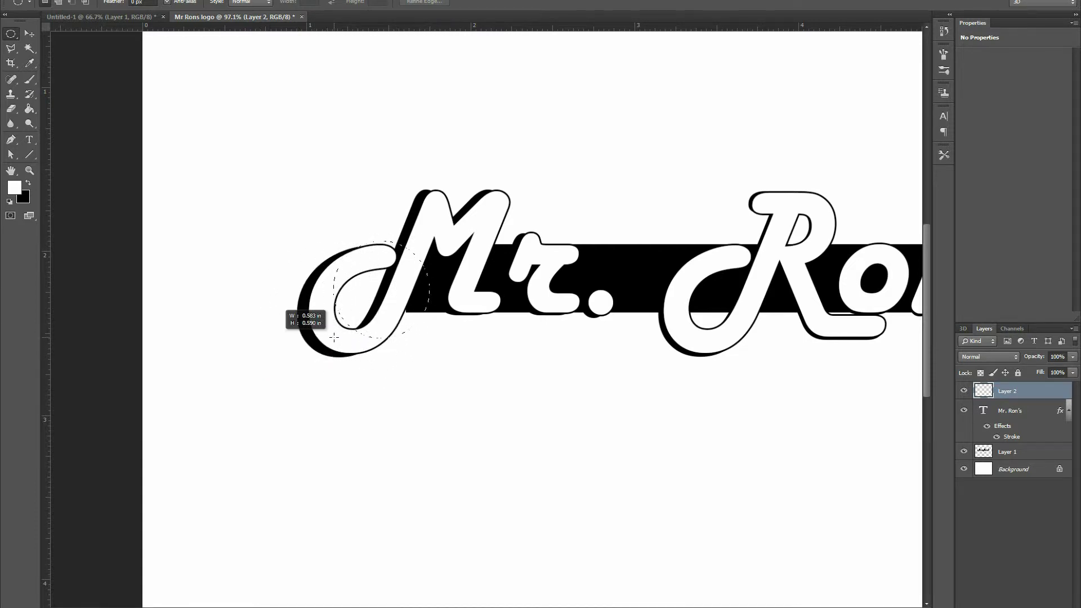
{"action": "left_click_drag", "start_coordinate": [334, 336], "coordinate": [233, 337]}
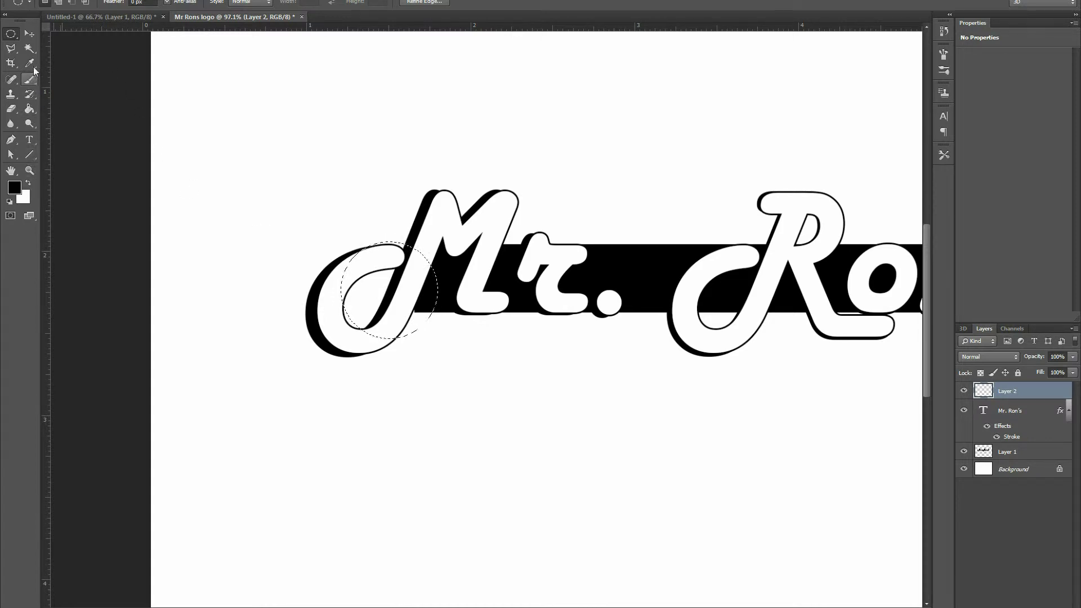
{"action": "left_click", "coordinate": [29, 108]}
{"action": "left_click", "coordinate": [383, 278]}
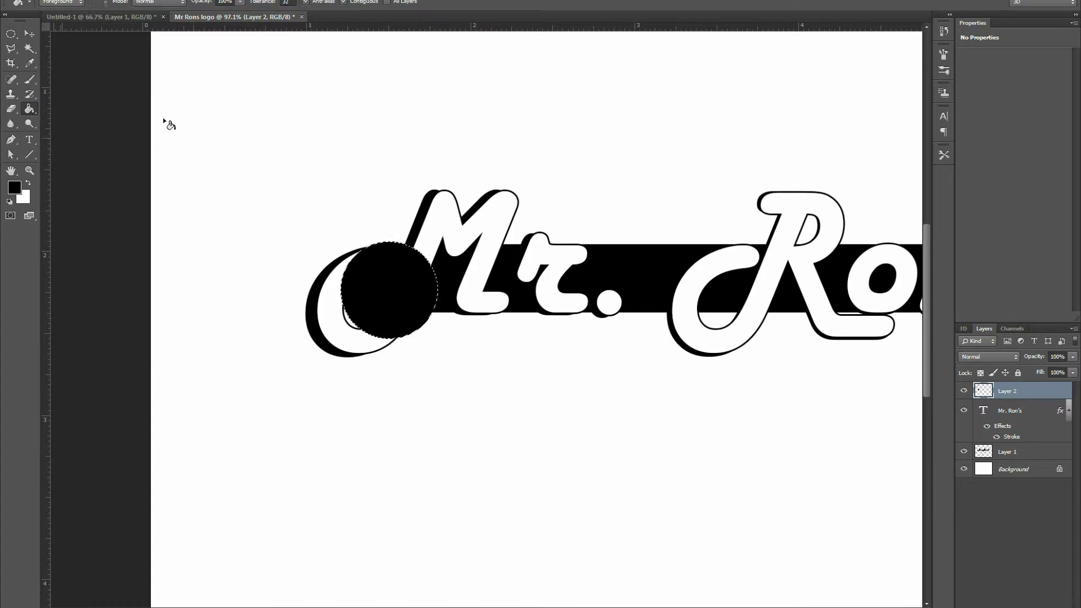
Move the black circle down over the M's loop and place its layer below Layer 1
{"action": "left_click", "coordinate": [29, 34]}
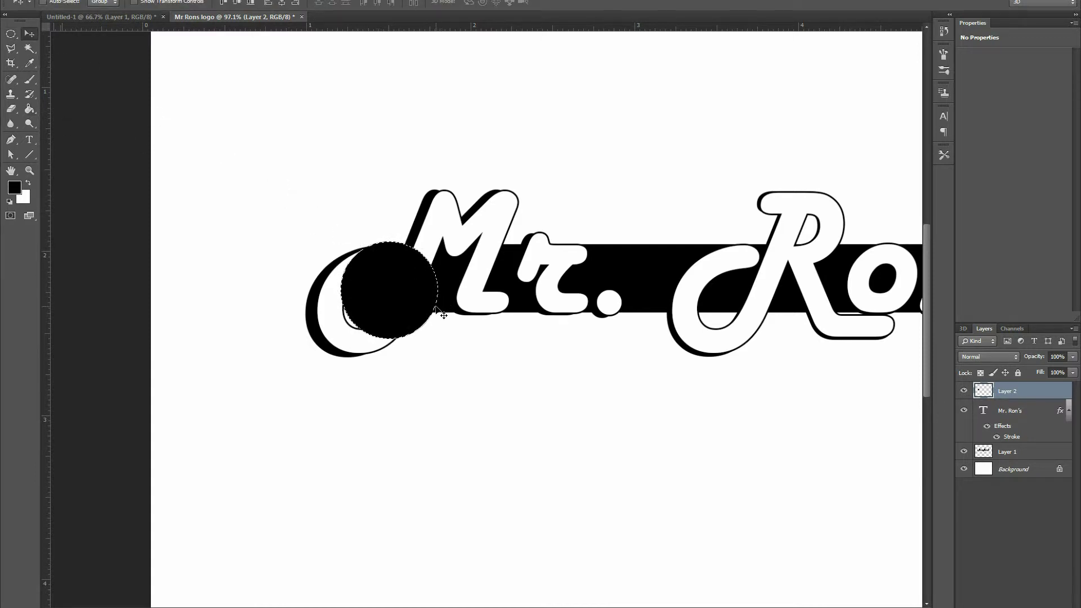
{"action": "left_click_drag", "start_coordinate": [398, 297], "coordinate": [365, 314]}
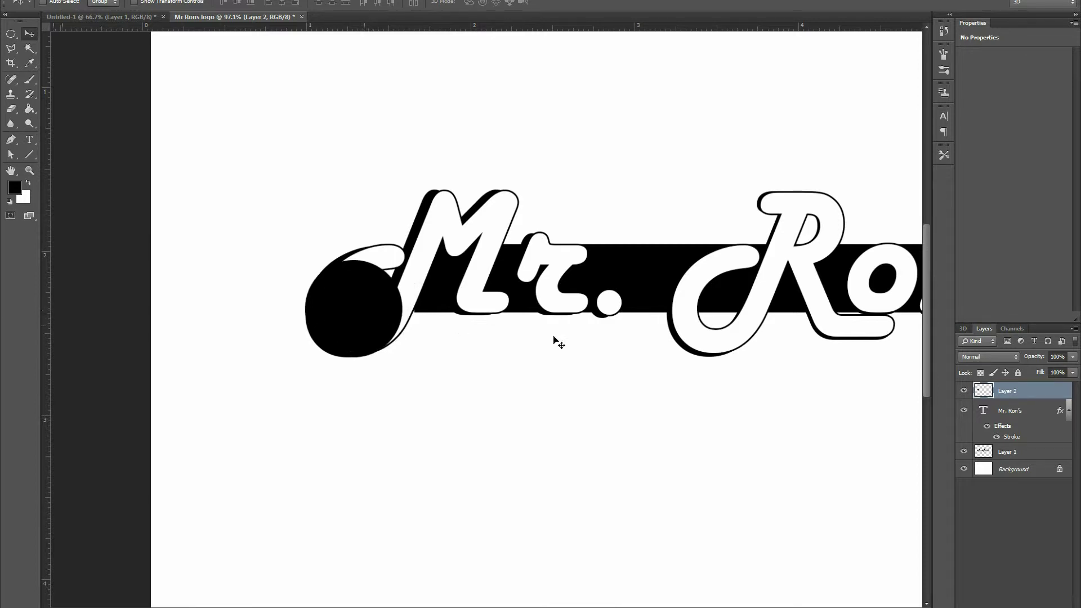
{"action": "left_click_drag", "start_coordinate": [1030, 398], "coordinate": [1030, 458]}
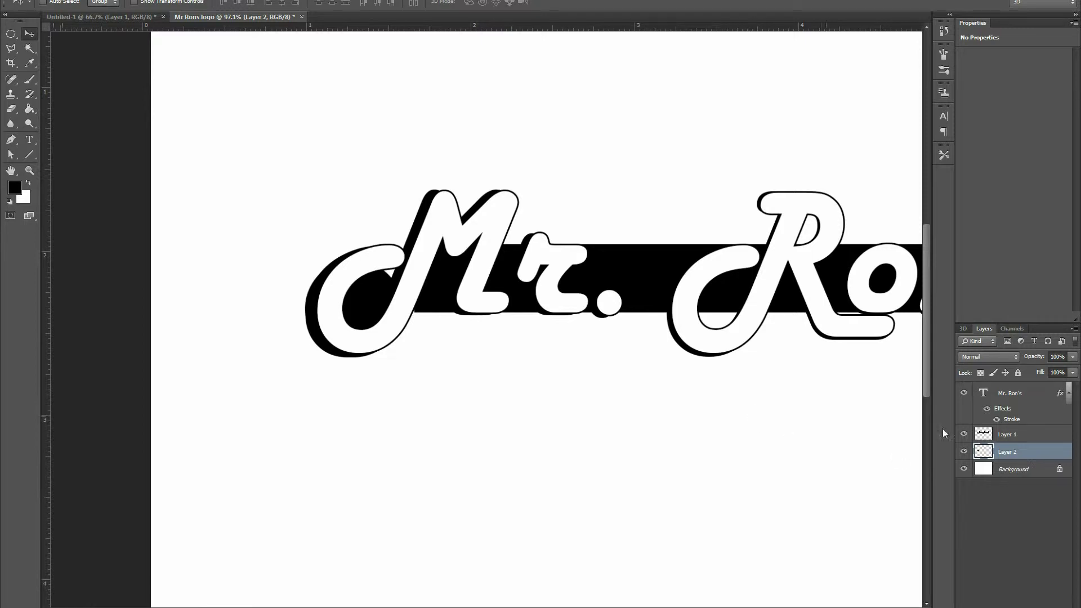
Resize and stretch the circle diagonally to fill the M's loop, and place a duplicate of it behind the R's loop
{"action": "left_click_drag", "start_coordinate": [352, 308], "coordinate": [367, 304]}
{"action": "key", "text": "ctrl+t"}
{"action": "left_click_drag", "start_coordinate": [408, 357], "coordinate": [403, 351]}
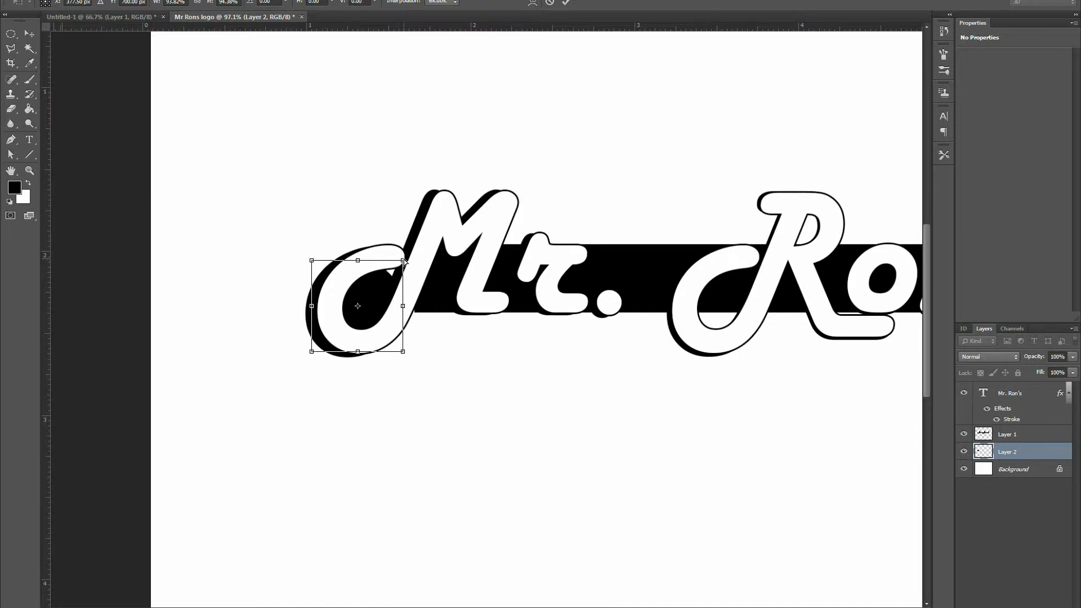
{"action": "left_click_drag", "start_coordinate": [404, 260], "coordinate": [436, 237]}
{"action": "key", "text": "Return"}
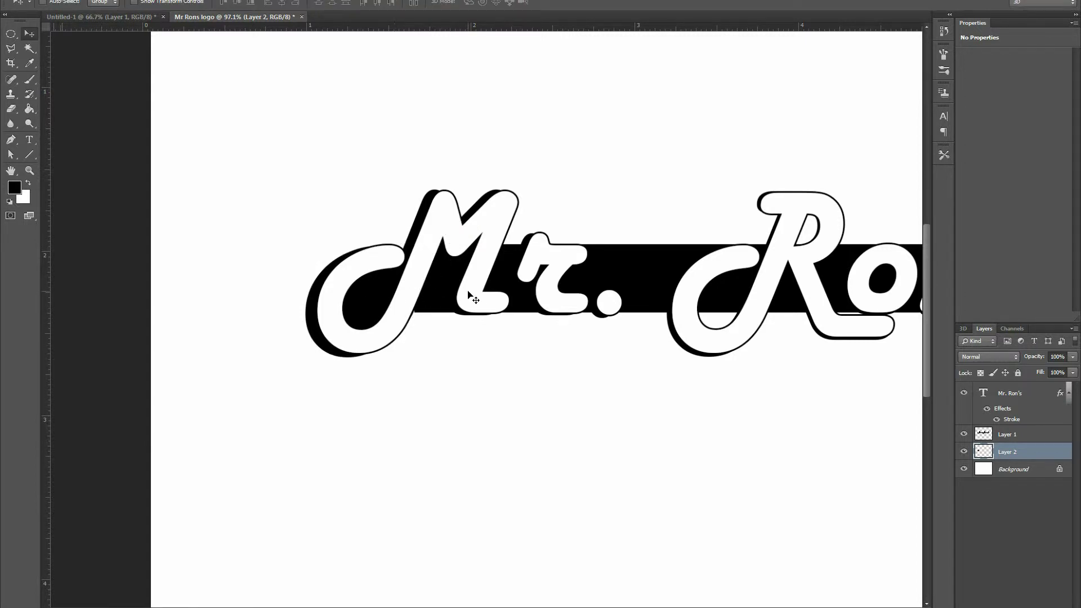
{"action": "left_click_drag", "start_coordinate": [378, 290], "coordinate": [725, 299]}
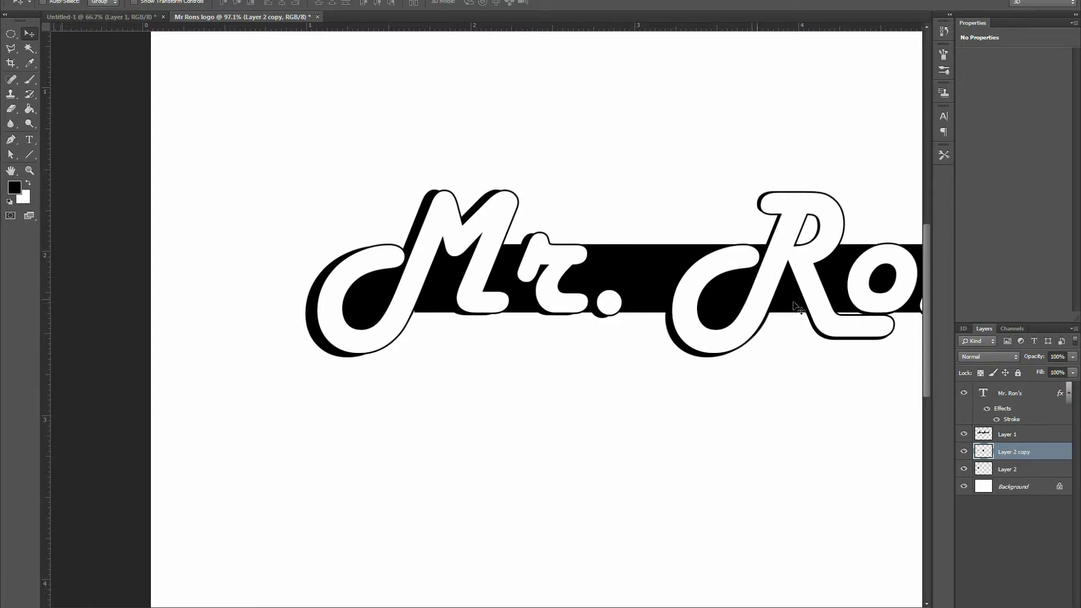
Toggle Layer 1 and the white text to examine the ellipses and the black silhouette around the M's loop
{"action": "left_click", "coordinate": [964, 435]}
{"action": "left_click", "coordinate": [964, 393]}
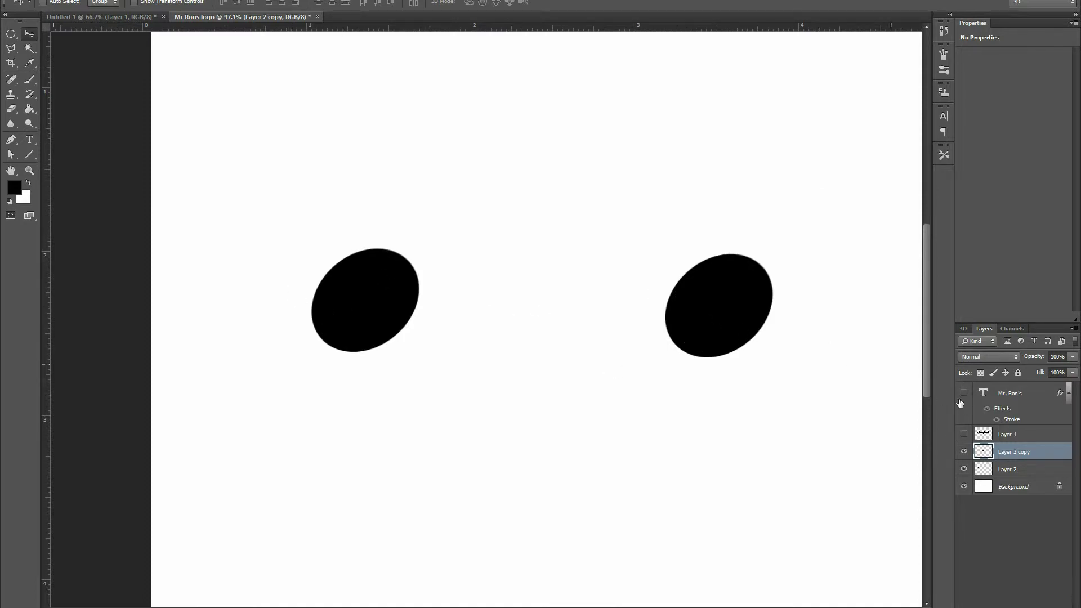
{"action": "left_click", "coordinate": [964, 435]}
{"action": "scroll", "coordinate": [407, 308], "scroll_direction": "up", "scroll_amount": 9}
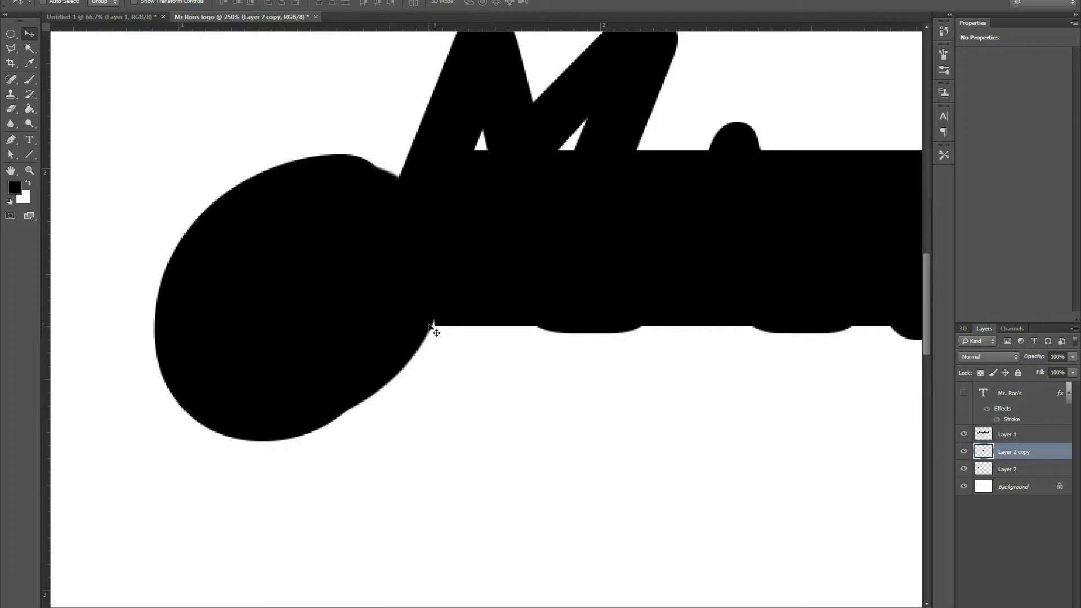
{"action": "left_click", "coordinate": [965, 394]}
{"action": "left_click", "coordinate": [964, 394]}
{"action": "left_click", "coordinate": [964, 393]}
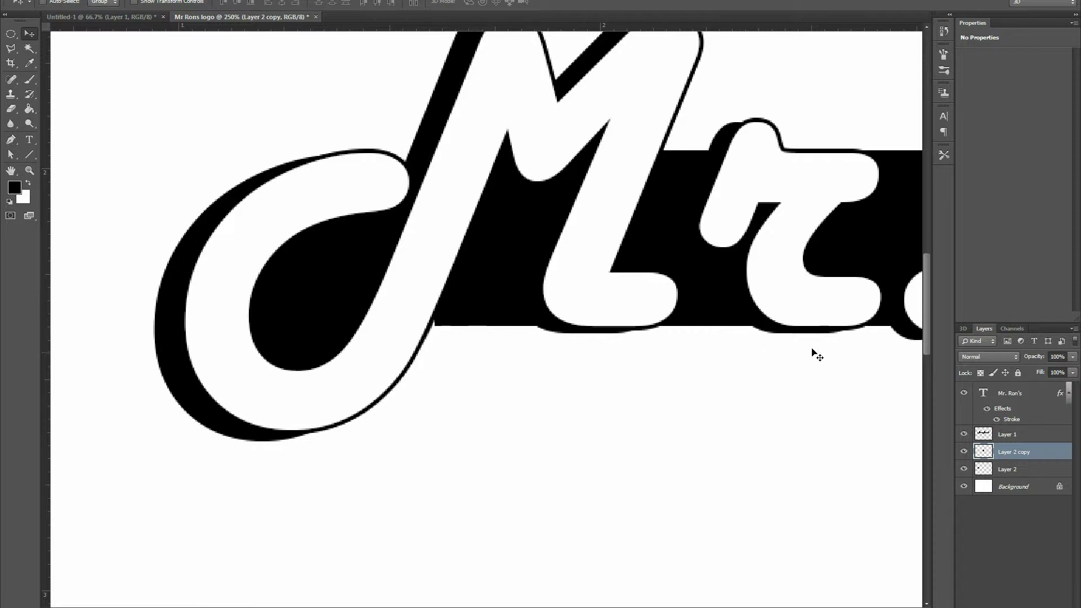
Paint over the white gaps beside the M's stem and between the o and the R's foot using an 8 px hard round black brush
{"action": "left_click", "coordinate": [30, 80]}
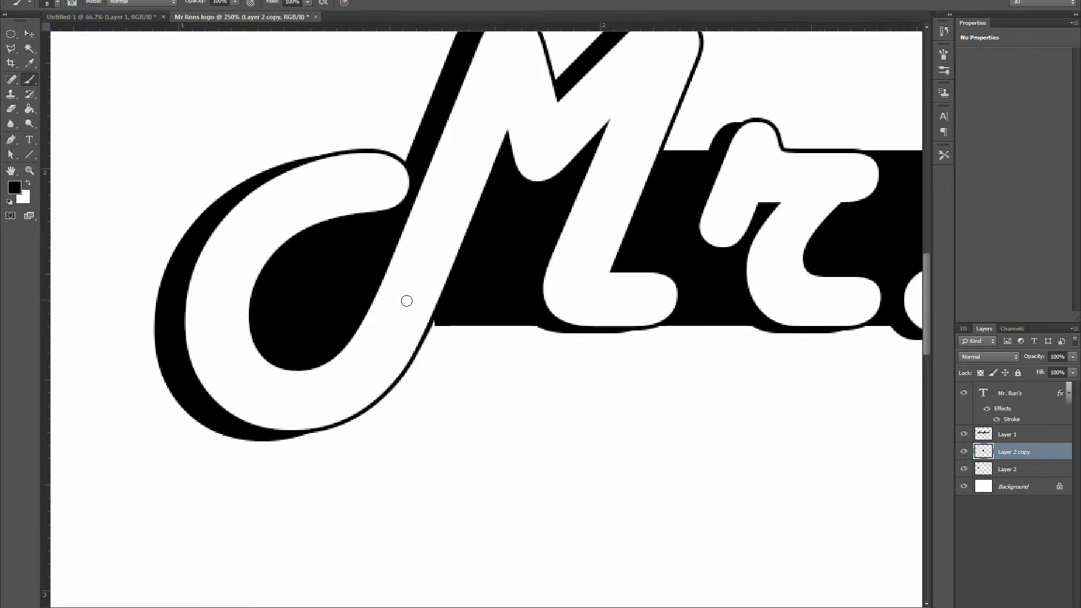
{"action": "left_click", "coordinate": [58, 4]}
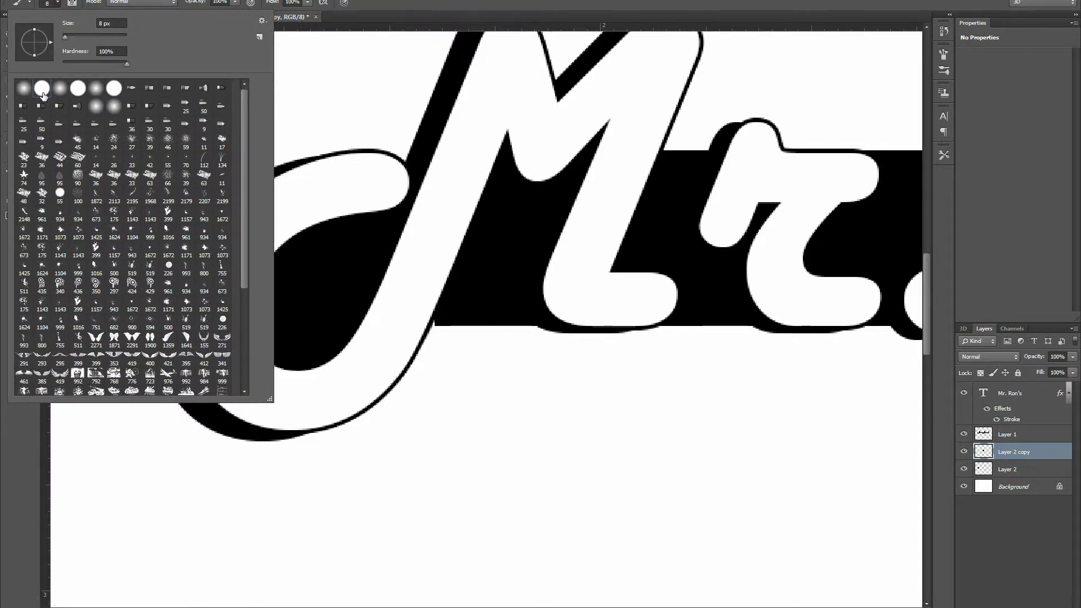
{"action": "double_click", "coordinate": [41, 92]}
{"action": "left_click_drag", "start_coordinate": [433, 315], "coordinate": [432, 321]}
{"action": "left_click_drag", "start_coordinate": [614, 214], "coordinate": [220, 245]}
{"action": "left_click_drag", "start_coordinate": [482, 284], "coordinate": [226, 264]}
{"action": "left_click_drag", "start_coordinate": [396, 283], "coordinate": [304, 254]}
{"action": "left_click_drag", "start_coordinate": [656, 307], "coordinate": [579, 308]}
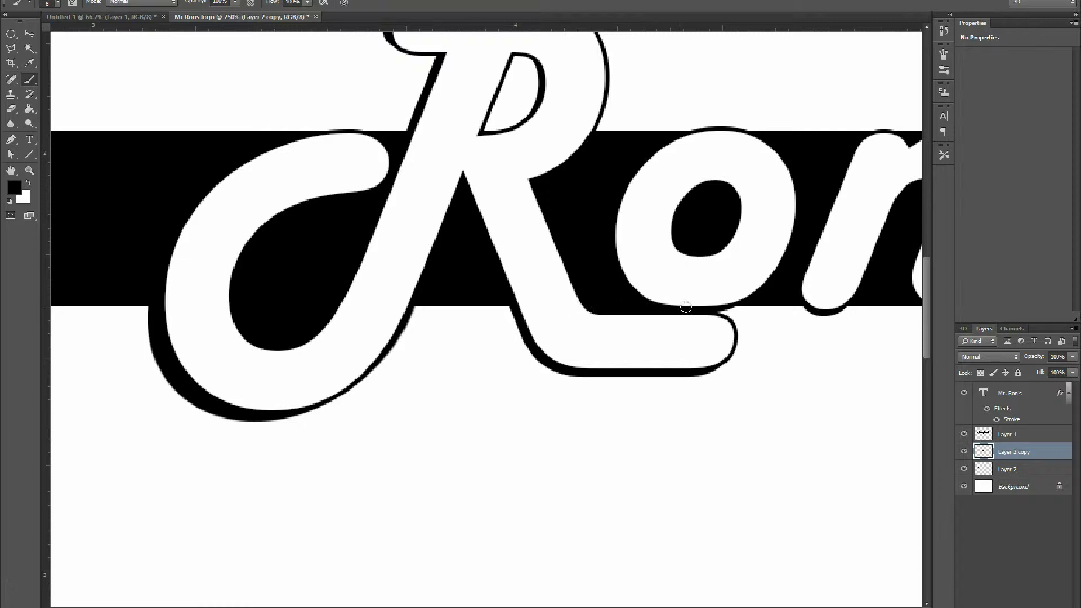
Thicken the black shadow under the n's first leg with the brush enlarged to 45 px
{"action": "left_click_drag", "start_coordinate": [787, 266], "coordinate": [404, 260]}
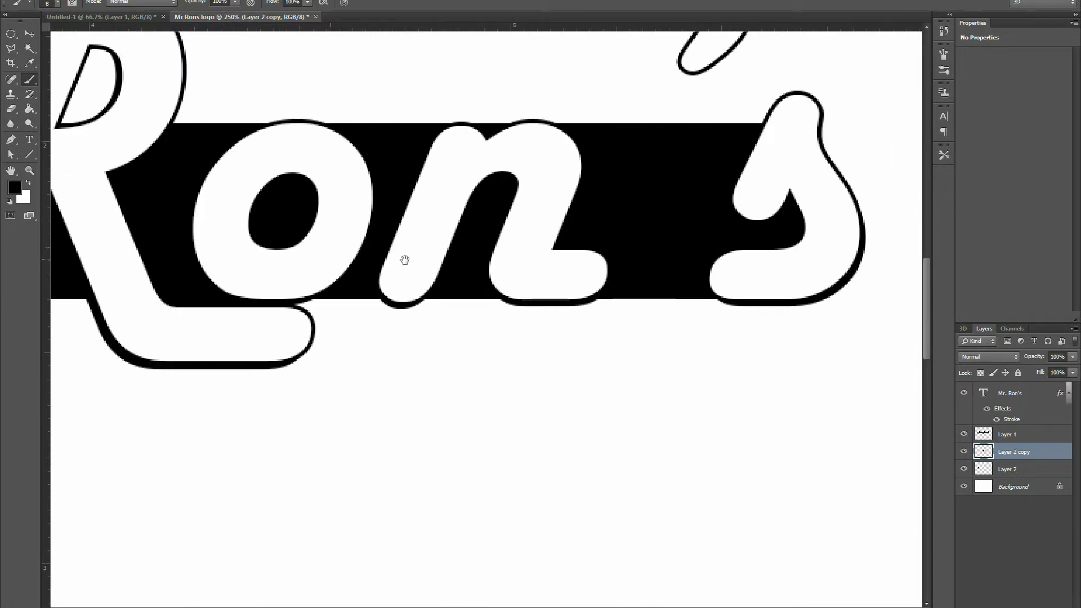
{"action": "left_click_drag", "start_coordinate": [656, 305], "coordinate": [654, 337]}
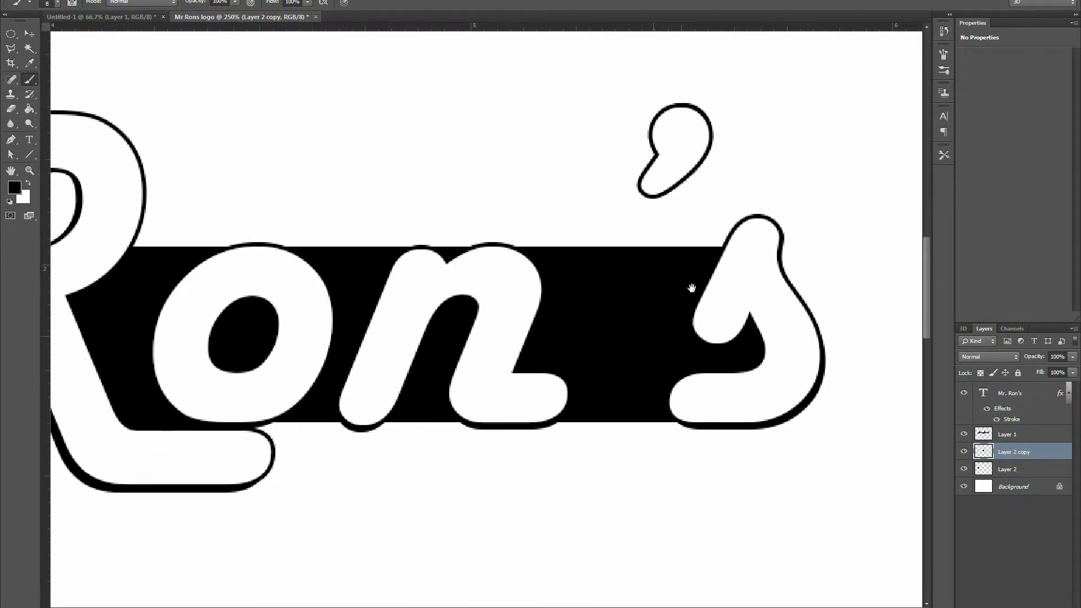
{"action": "left_click_drag", "start_coordinate": [691, 288], "coordinate": [883, 185]}
{"action": "scroll", "coordinate": [579, 261], "scroll_direction": "up", "scroll_amount": 5}
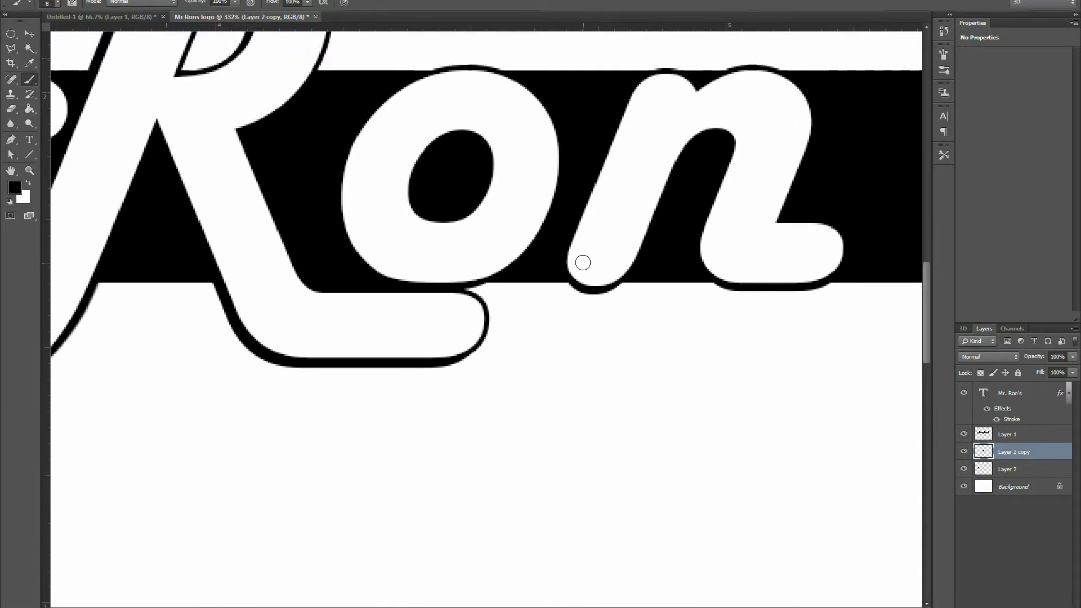
{"action": "left_click_drag", "start_coordinate": [601, 260], "coordinate": [563, 217]}
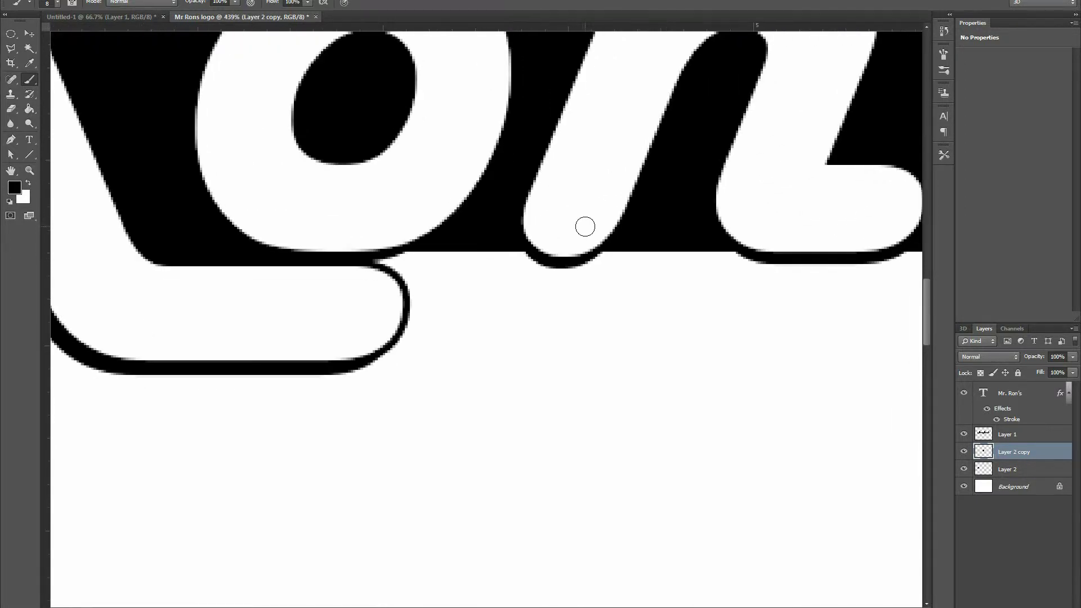
{"action": "scroll", "coordinate": [647, 151], "scroll_direction": "down", "scroll_amount": 5}
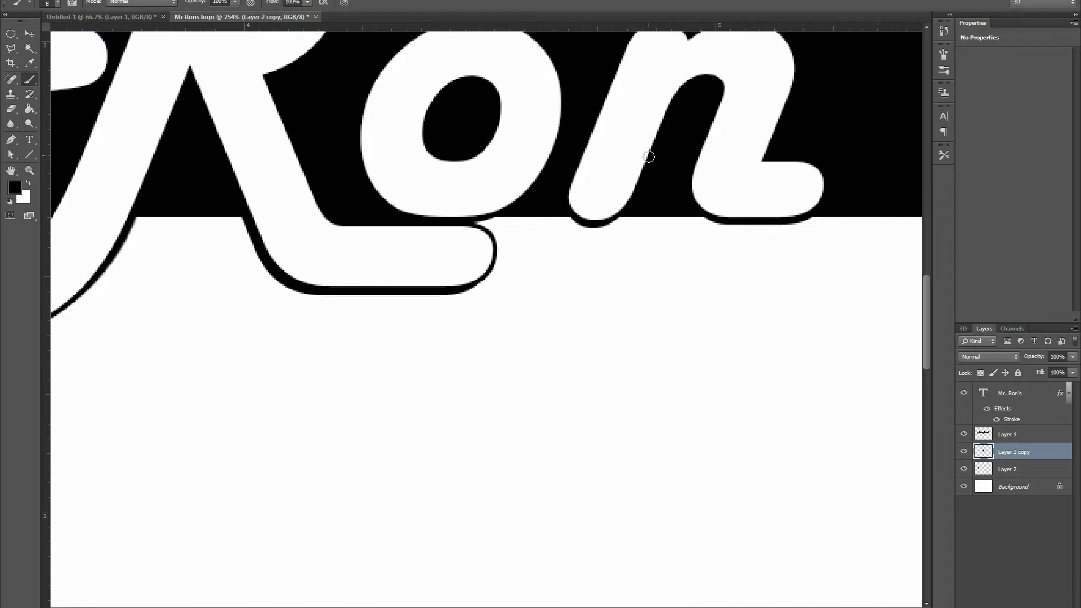
{"action": "scroll", "coordinate": [649, 212], "scroll_direction": "down", "scroll_amount": 1}
{"action": "scroll", "coordinate": [649, 212], "scroll_direction": "up", "scroll_amount": 4}
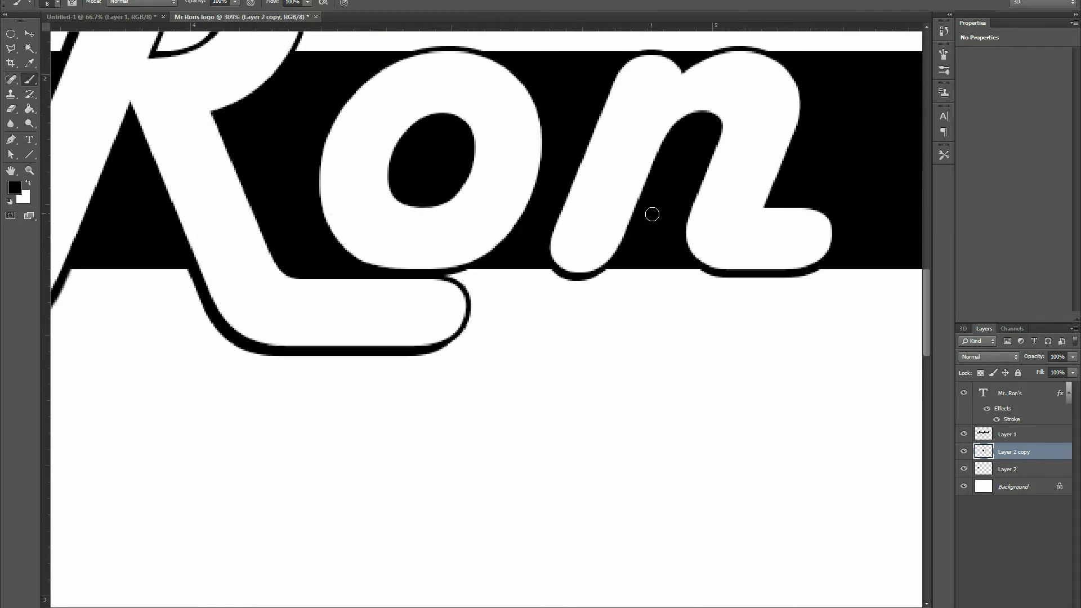
{"action": "key", "text": "bracketright"}
{"action": "key", "text": "bracketright"}
{"action": "key", "text": "bracketright"}
{"action": "key", "text": "bracketright"}
{"action": "key", "text": "bracketright"}
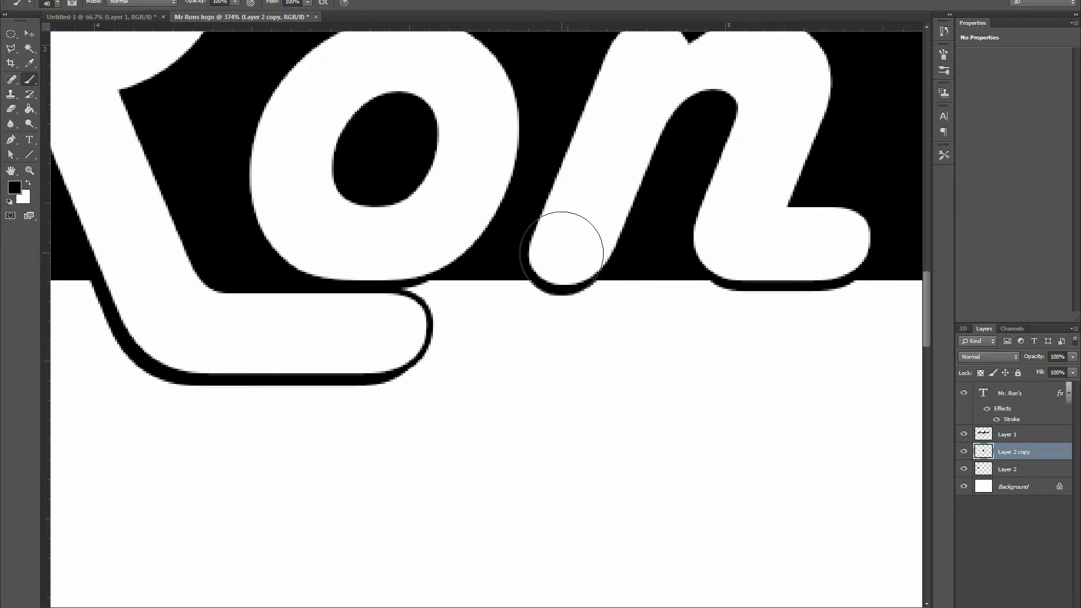
{"action": "key", "text": "bracketright"}
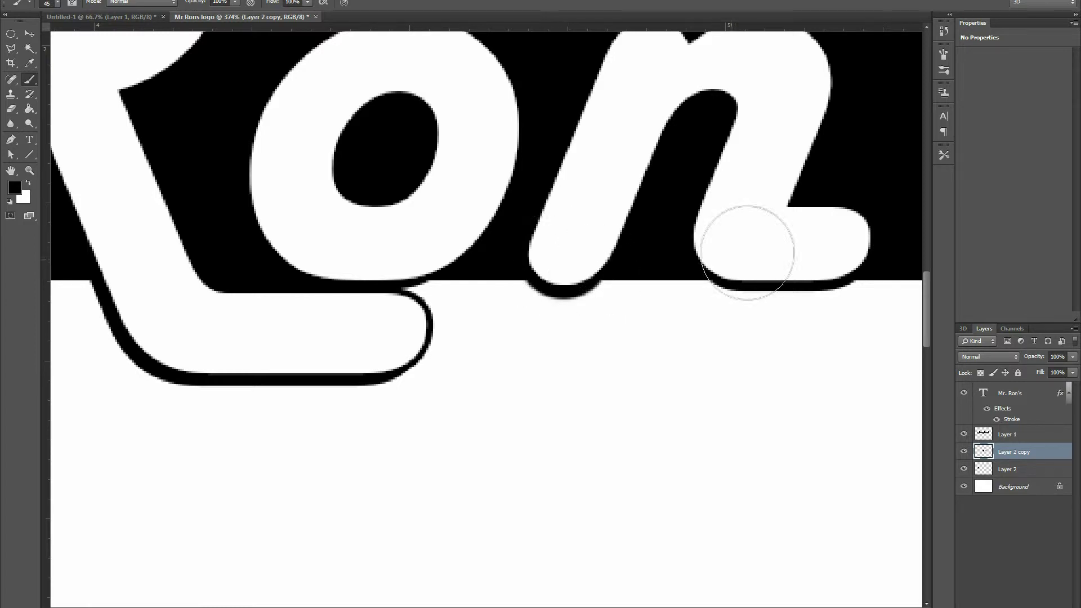
Check the painted layer's contribution, and merge Layer 1, Layer 2 copy and Layer 2 into one layer
{"action": "scroll", "coordinate": [653, 232], "scroll_direction": "down", "scroll_amount": 5}
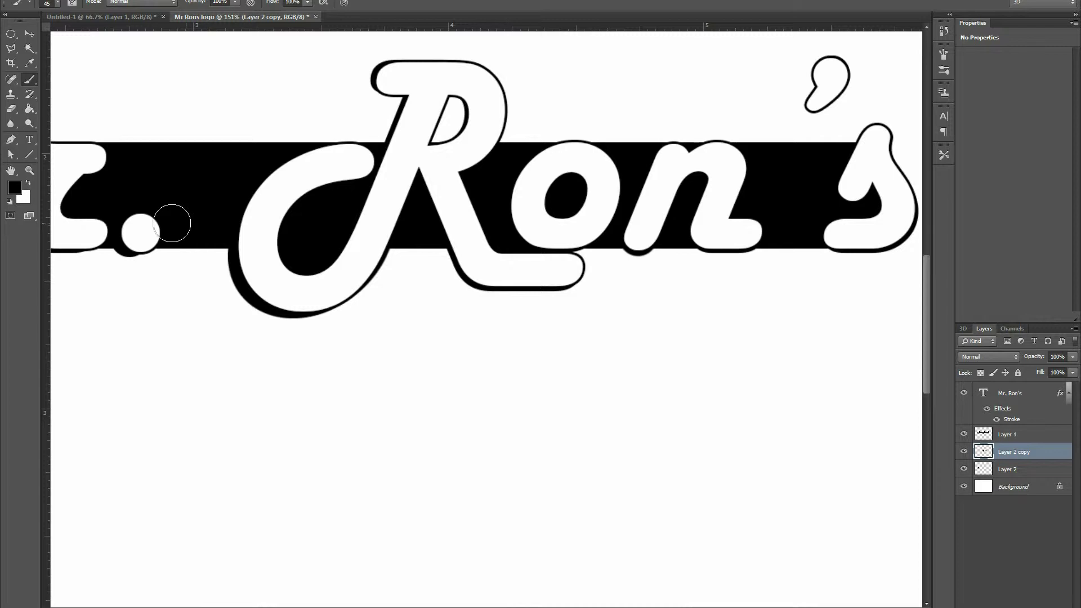
{"action": "mouse_move", "coordinate": [298, 206]}
{"action": "left_mouse_down"}
{"action": "mouse_move", "coordinate": [647, 162]}
{"action": "mouse_move", "coordinate": [625, 215]}
{"action": "mouse_move", "coordinate": [472, 235]}
{"action": "mouse_move", "coordinate": [551, 234]}
{"action": "left_mouse_up"}
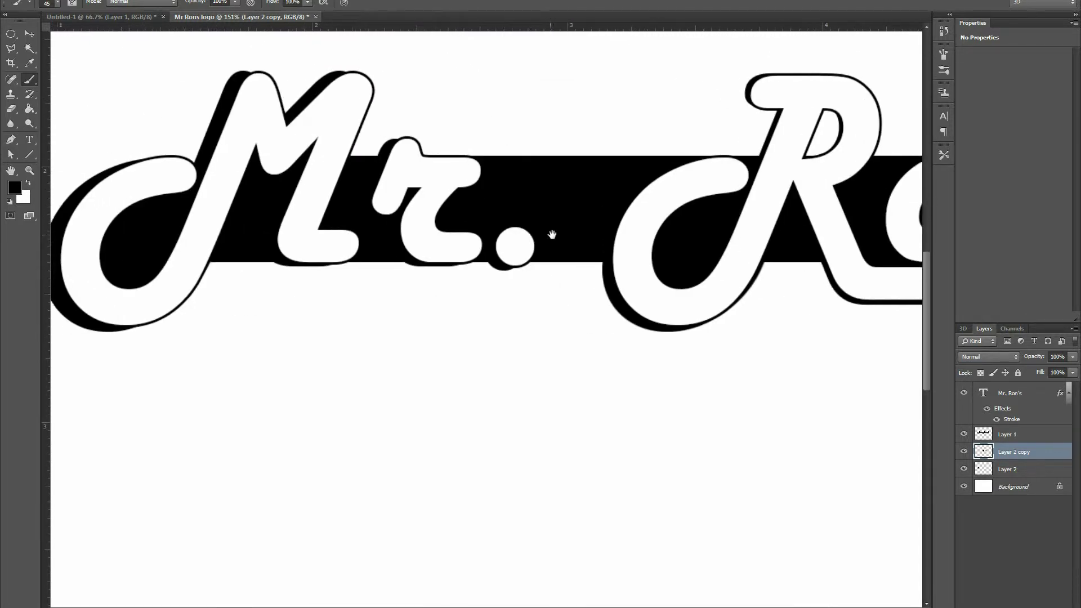
{"action": "scroll", "coordinate": [552, 235], "scroll_direction": "down", "scroll_amount": 5}
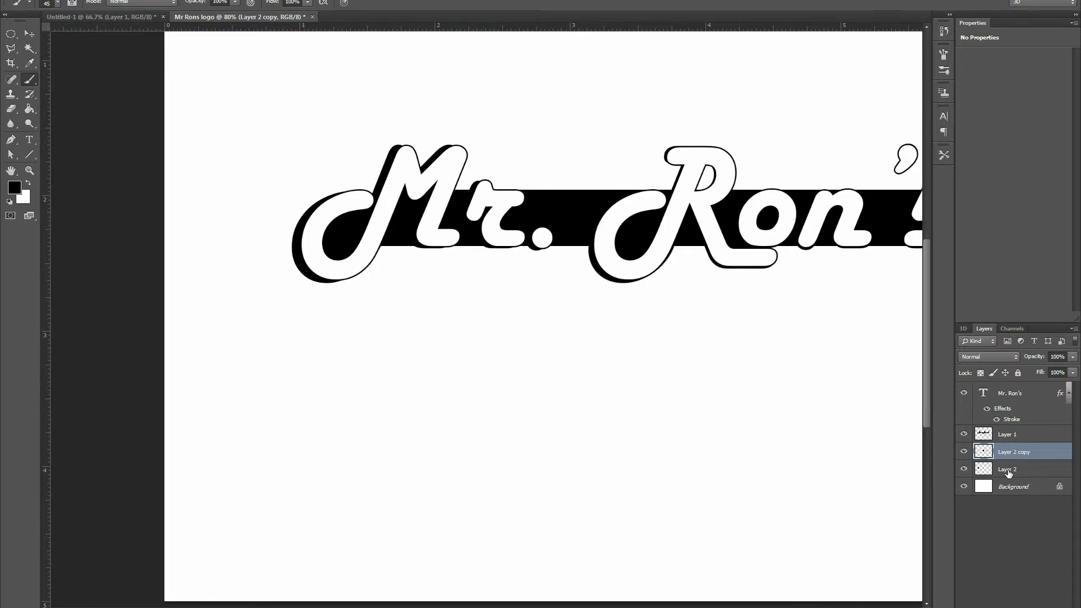
{"action": "left_click", "coordinate": [965, 454]}
{"action": "left_click", "coordinate": [965, 454]}
{"action": "left_click", "coordinate": [1023, 441]}
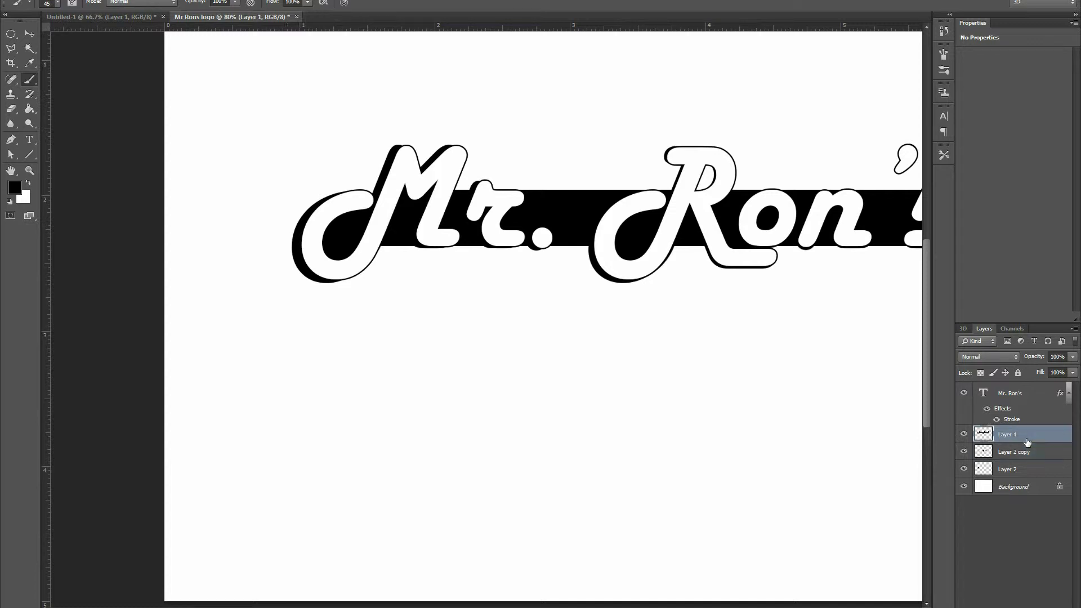
{"action": "left_click", "coordinate": [1016, 470], "text": "shift"}
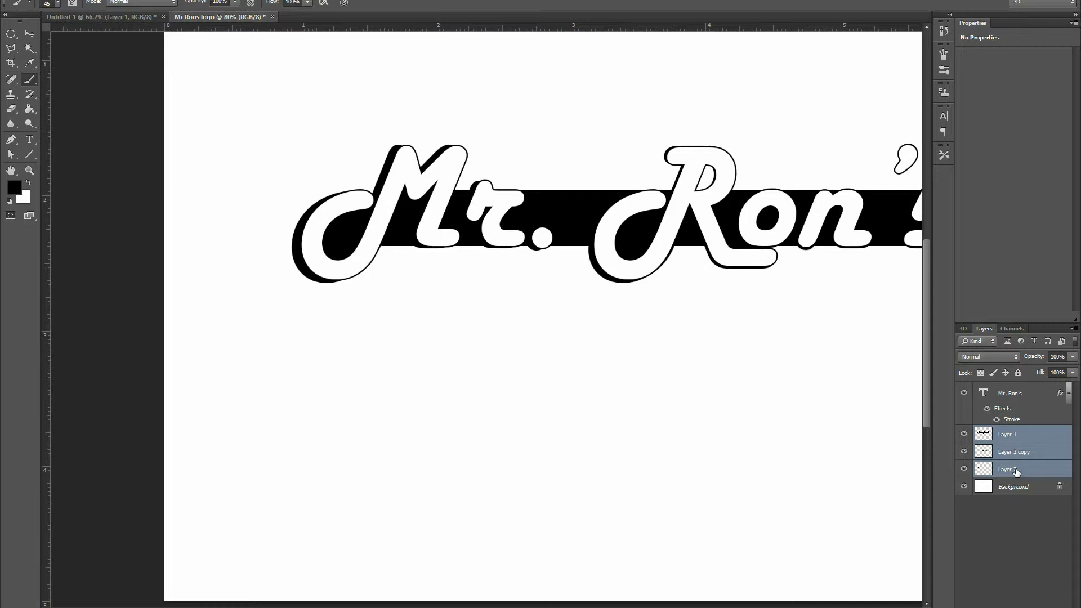
{"action": "left_click", "coordinate": [1014, 438]}
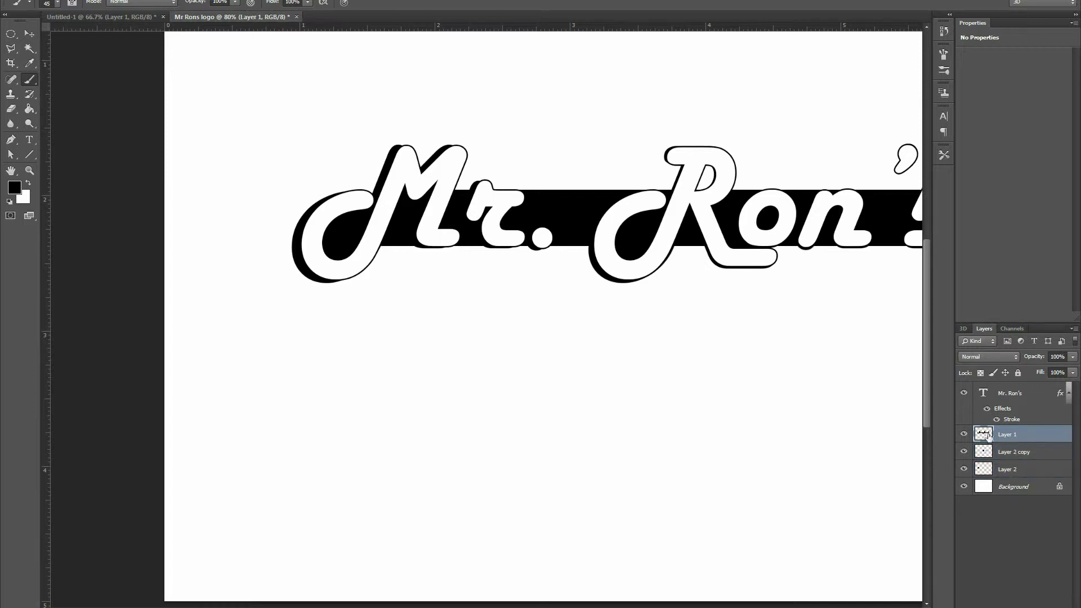
{"action": "left_click", "coordinate": [1008, 472], "text": "shift"}
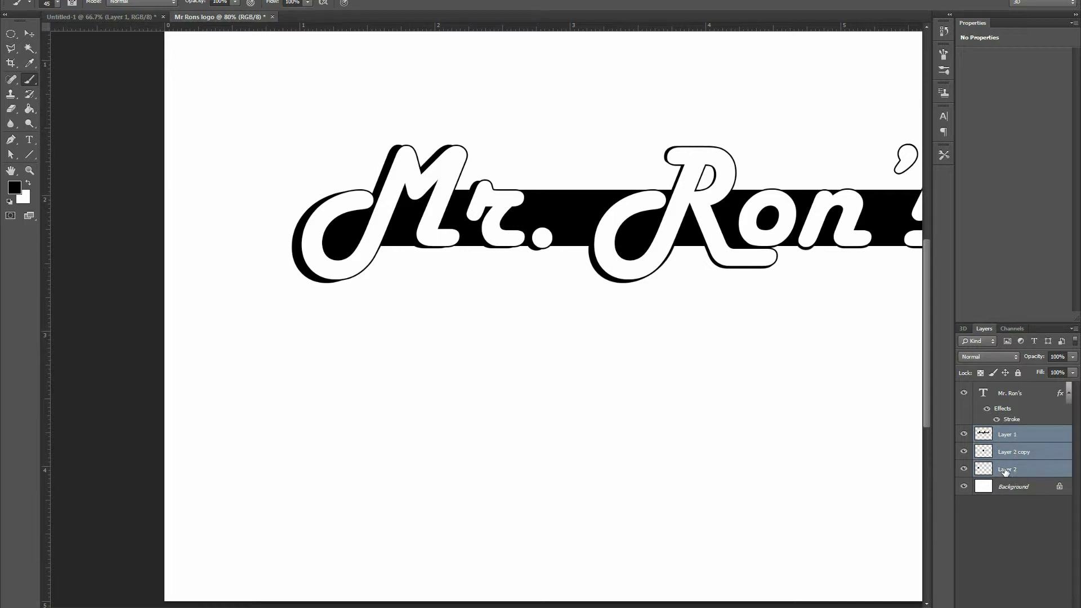
{"action": "key", "text": "ctrl+e"}
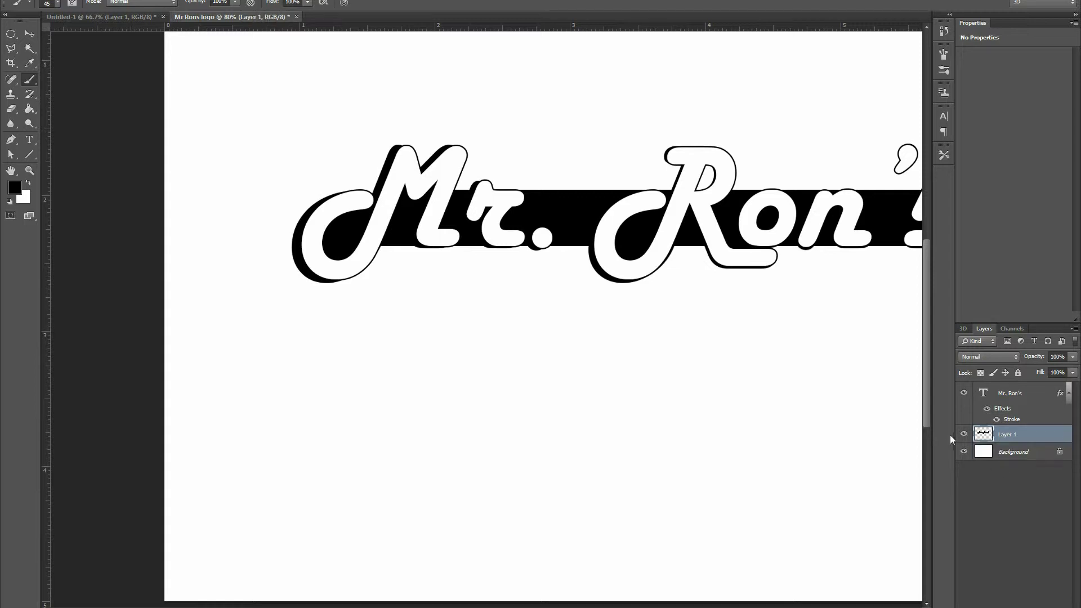
Toggle Layer 1's visibility to examine the merged black shadow, and make the Mr. Ron's text layer active with the Move tool
{"action": "left_click", "coordinate": [963, 435]}
{"action": "left_click", "coordinate": [964, 436]}
{"action": "left_click", "coordinate": [963, 435]}
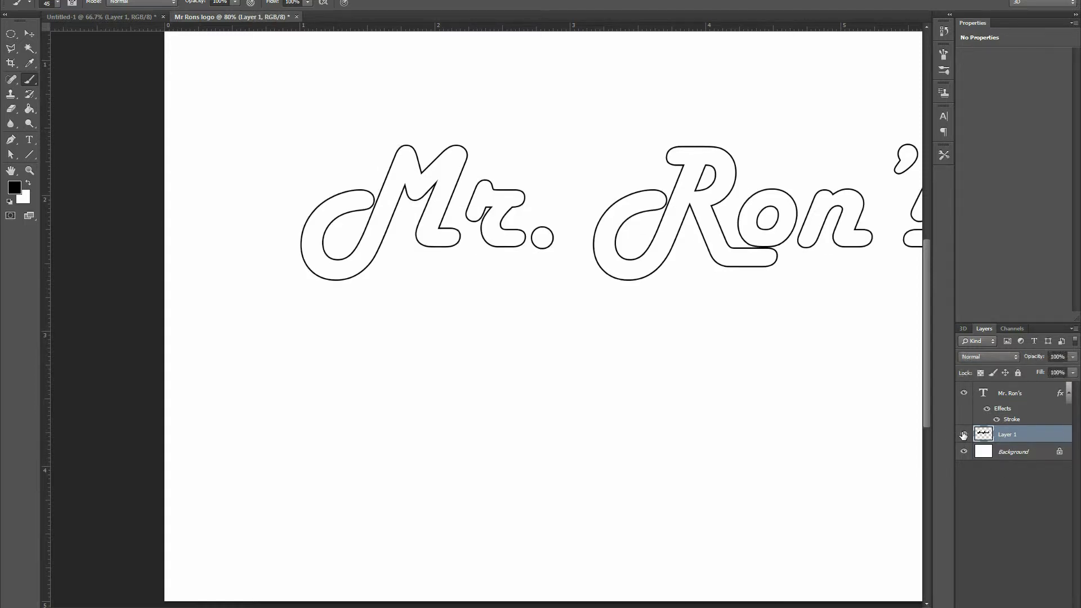
{"action": "left_click", "coordinate": [964, 436]}
{"action": "left_click_drag", "start_coordinate": [666, 292], "coordinate": [618, 289]}
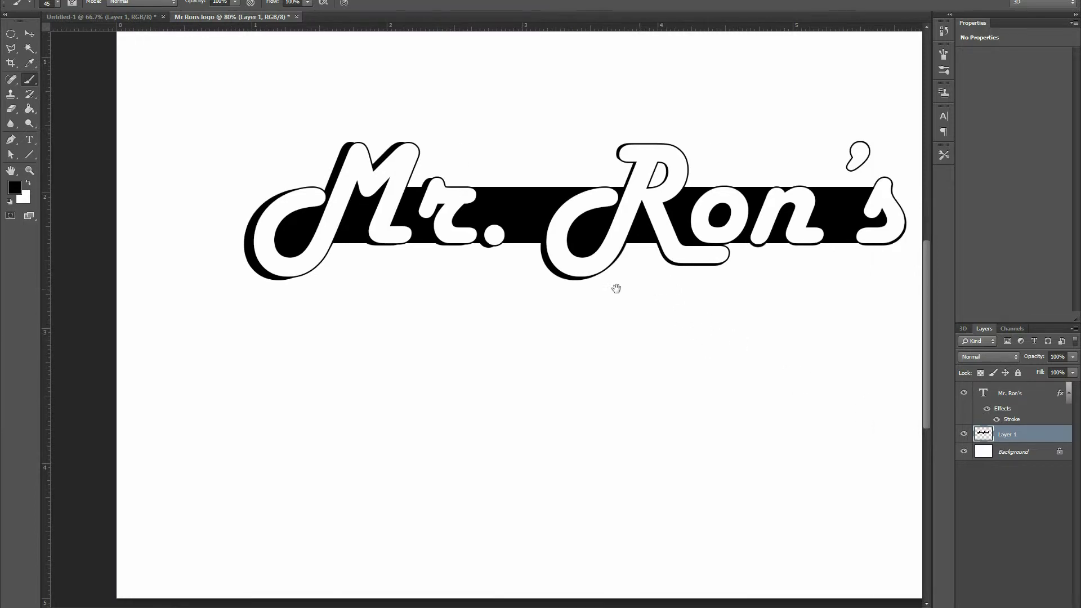
{"action": "left_click", "coordinate": [1014, 394]}
{"action": "left_click", "coordinate": [27, 35]}
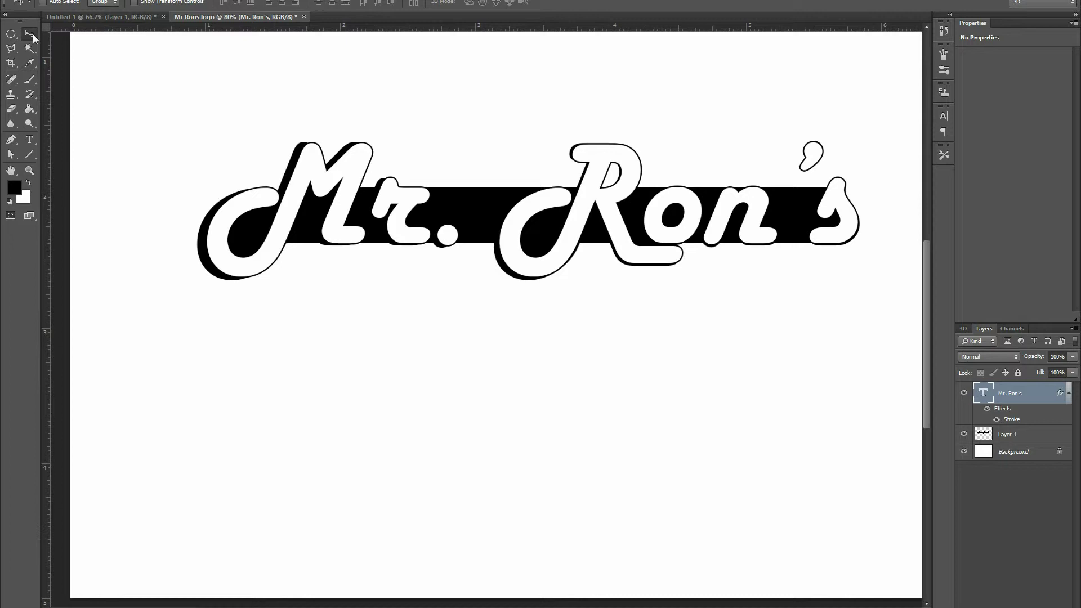
{"action": "double_click", "coordinate": [989, 401]}
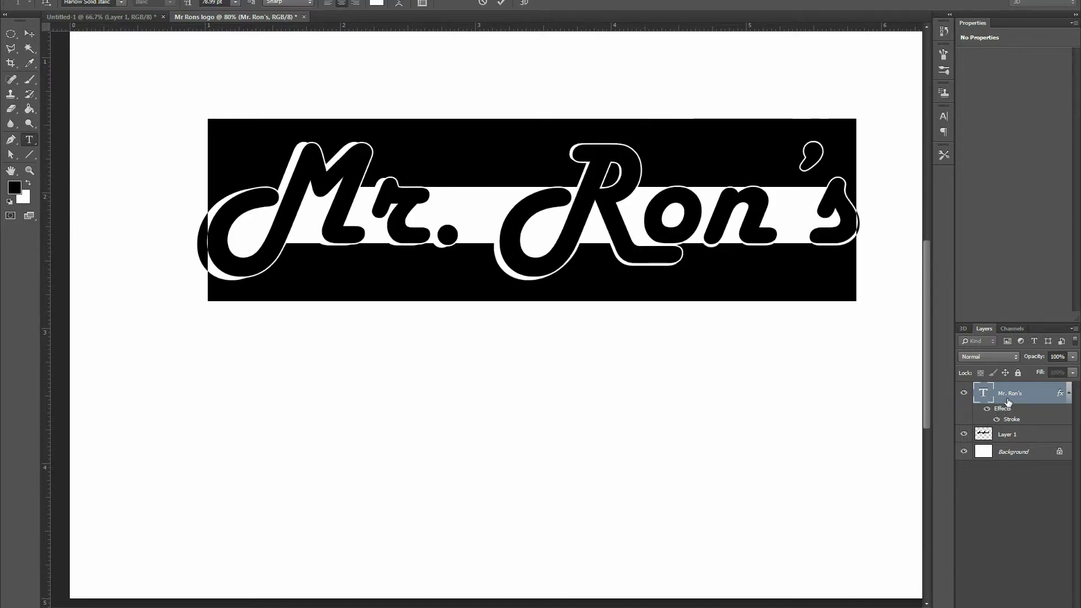
{"action": "key", "text": "Escape"}
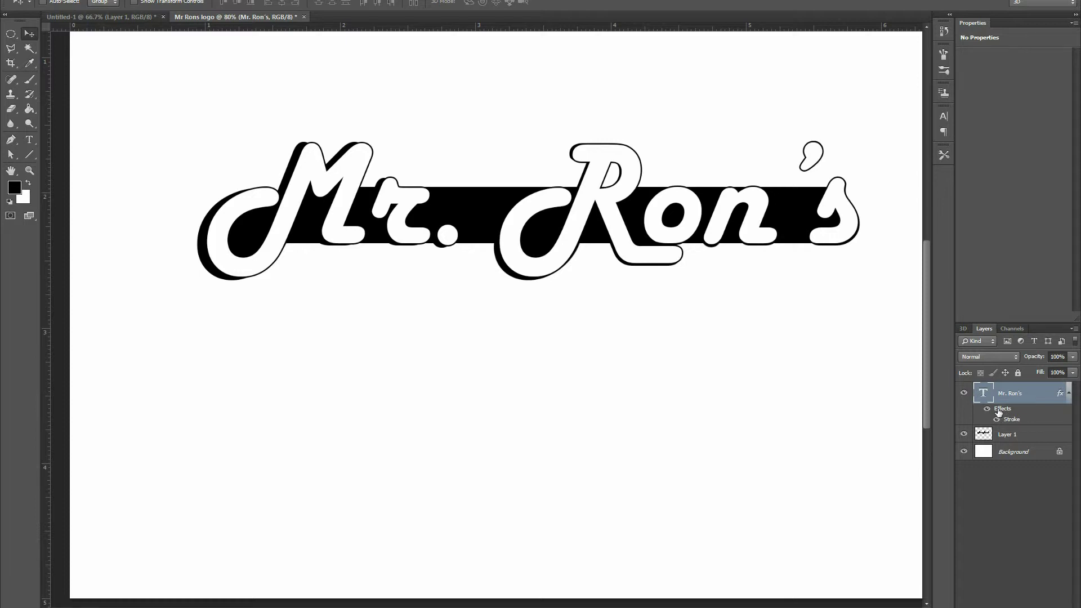
{"action": "double_click", "coordinate": [998, 412]}
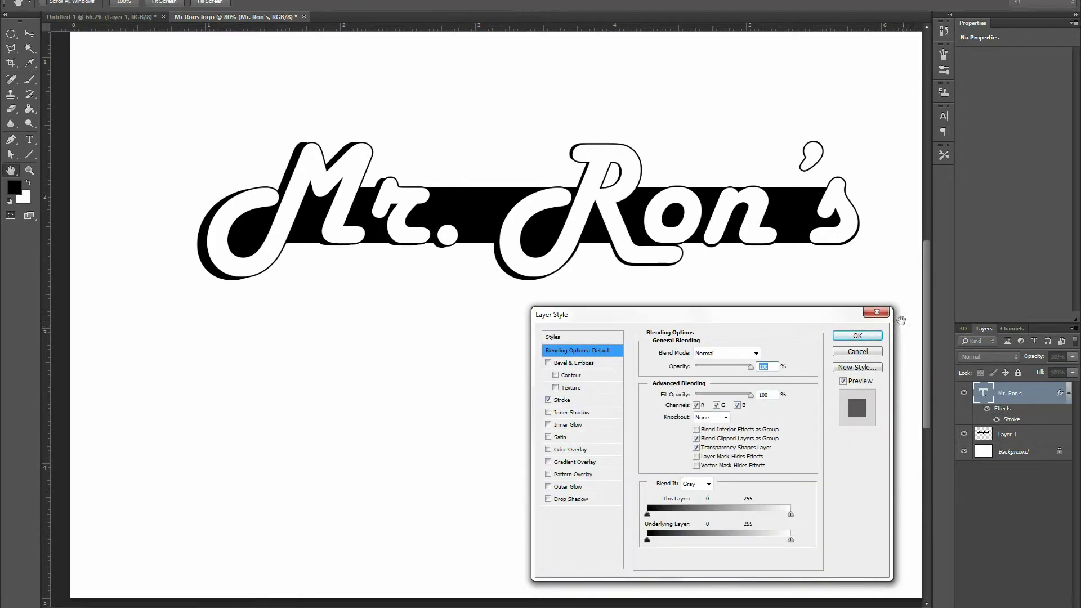
{"action": "left_click", "coordinate": [877, 312]}
Add an Inner Bevel to the Mr. Ron's text with depth 1000%, size 8 px, soften 2 px and the Ring gloss contour
{"action": "left_click", "coordinate": [993, 607]}
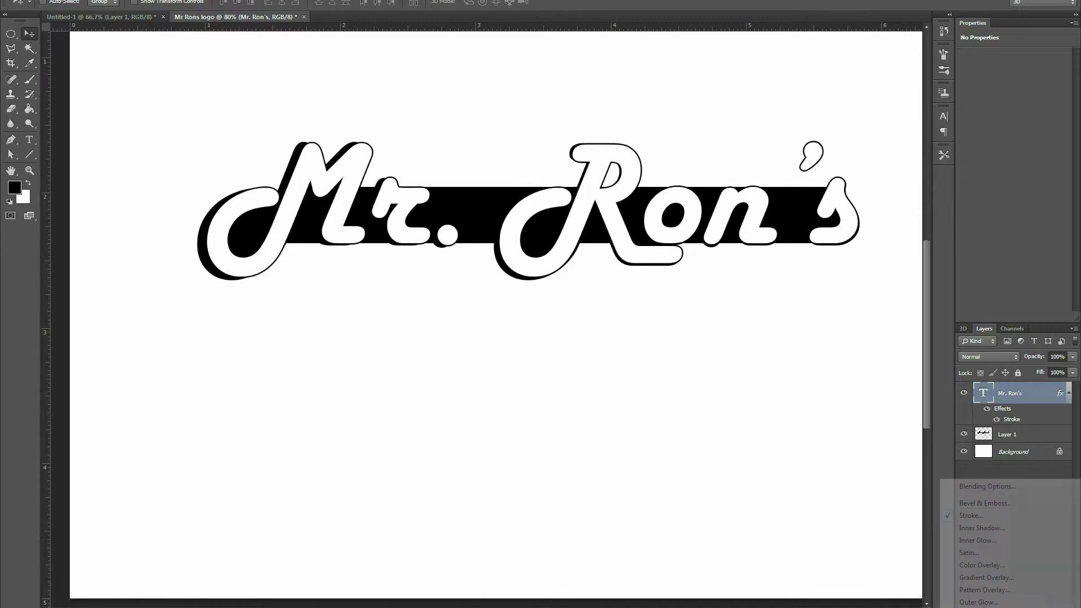
{"action": "left_click", "coordinate": [969, 507]}
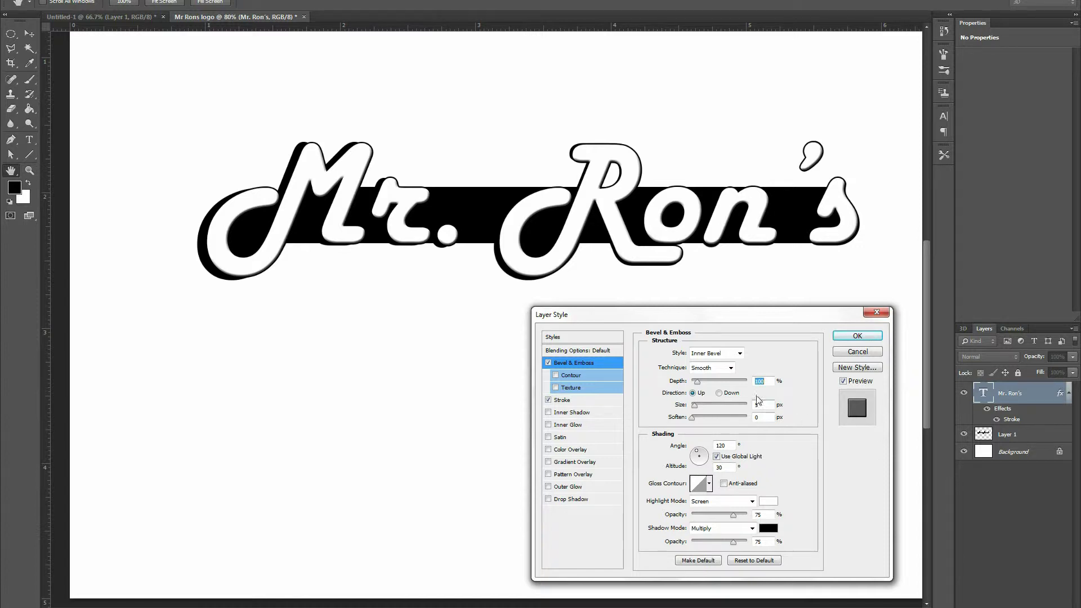
{"action": "left_click_drag", "start_coordinate": [697, 381], "coordinate": [761, 378]}
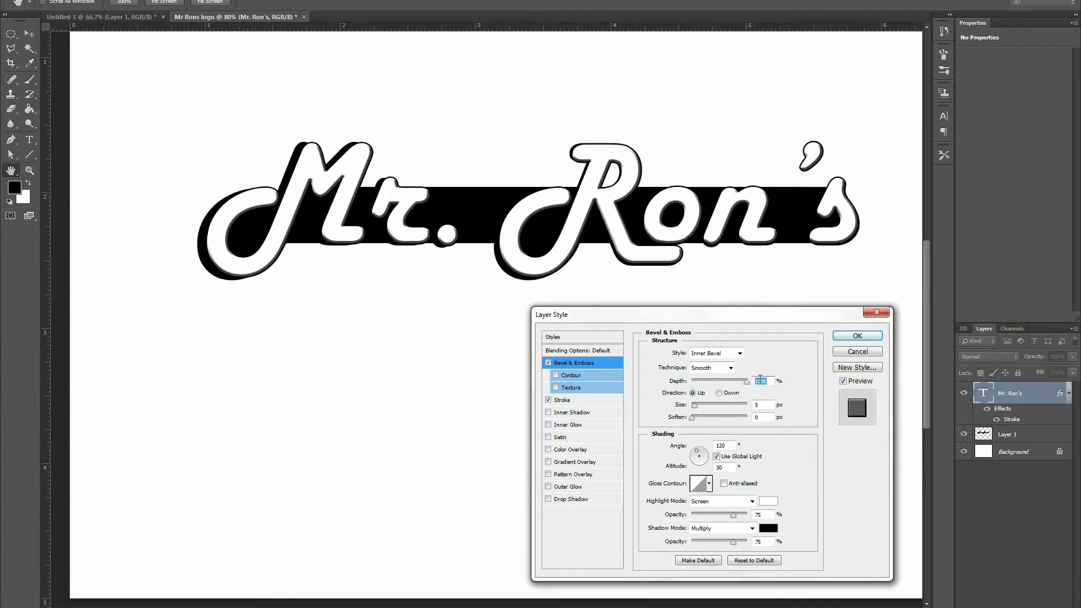
{"action": "left_click_drag", "start_coordinate": [694, 405], "coordinate": [695, 407]}
{"action": "type", "text": "8"}
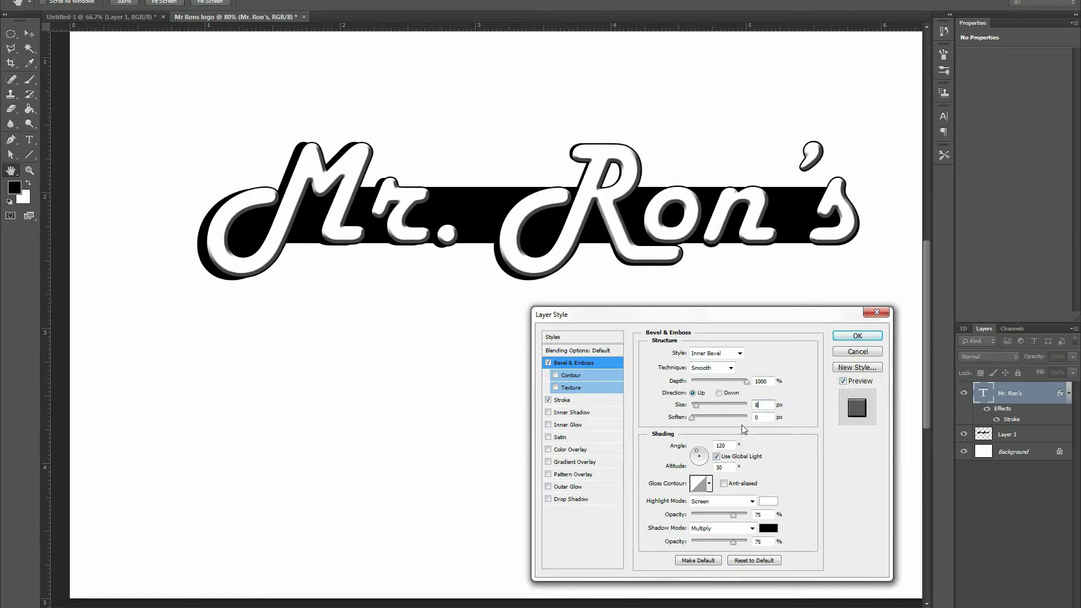
{"action": "left_click", "coordinate": [681, 405]}
{"action": "left_click", "coordinate": [710, 484]}
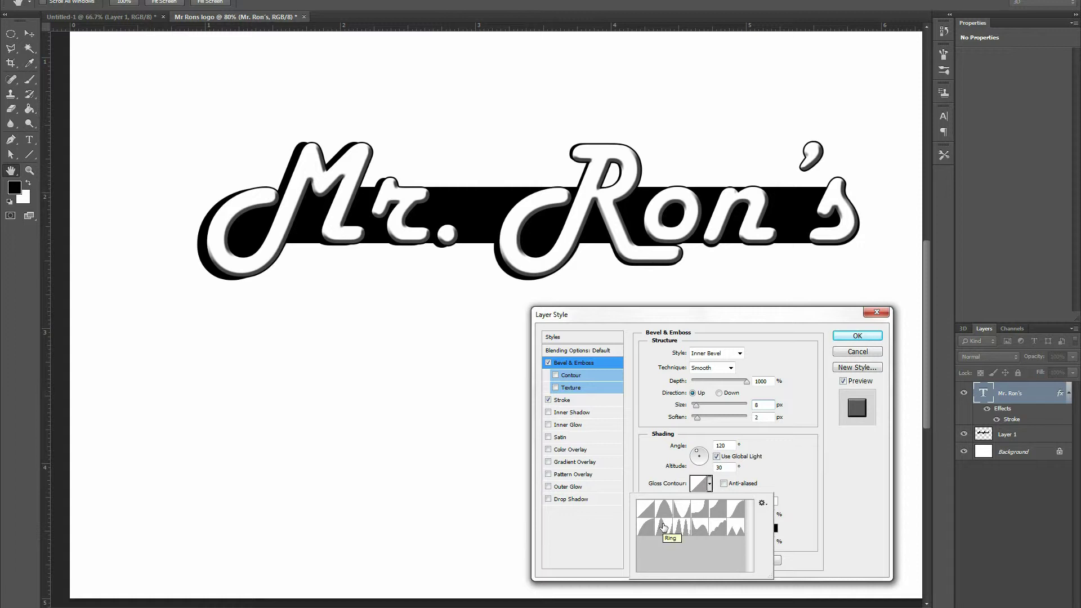
{"action": "left_click", "coordinate": [664, 527]}
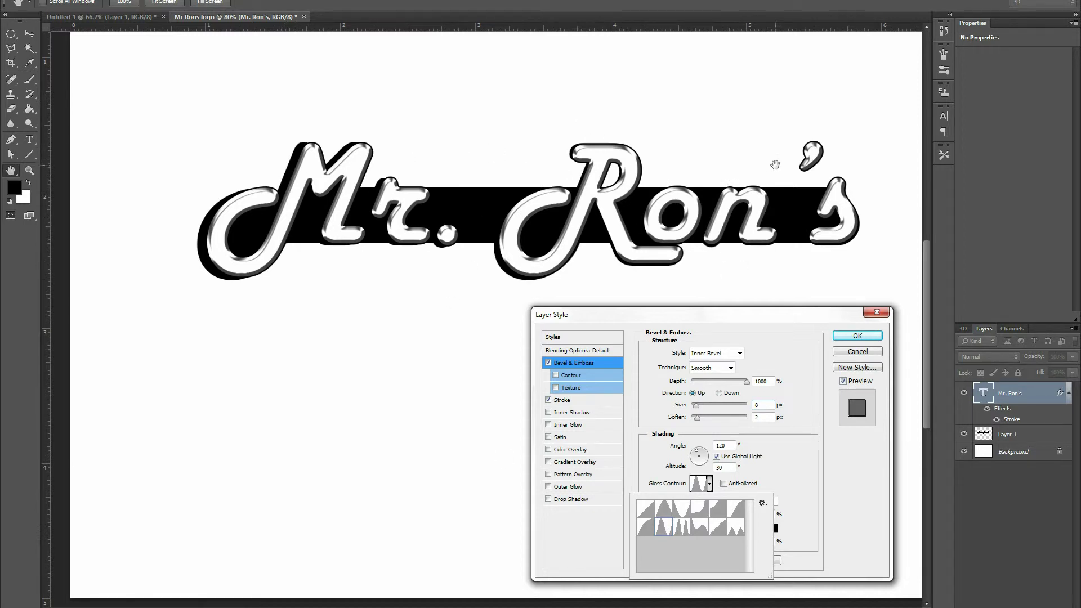
{"action": "left_click", "coordinate": [802, 451]}
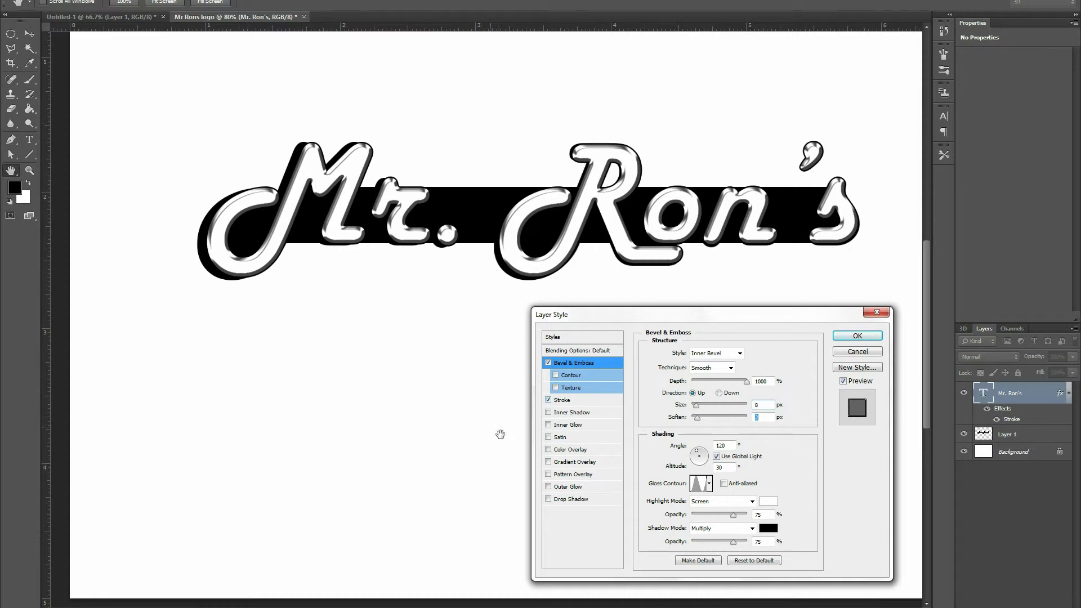
Add a red Color Overlay to the Mr. Ron's text, lower the overlay's opacity slightly, and apply the layer style
{"action": "left_click", "coordinate": [549, 450]}
{"action": "left_click", "coordinate": [569, 450]}
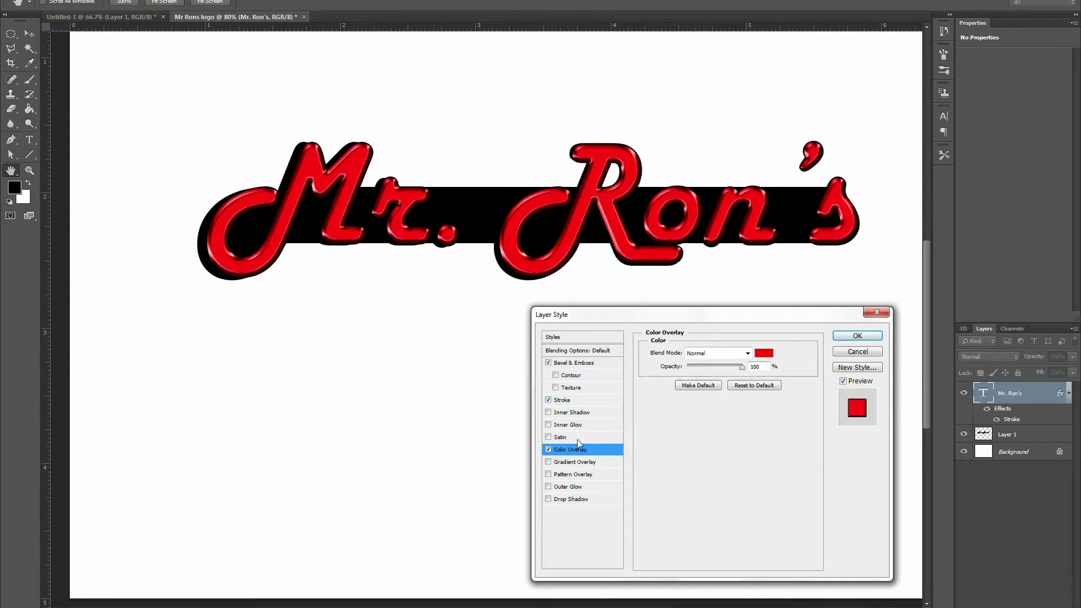
{"action": "left_click_drag", "start_coordinate": [743, 367], "coordinate": [734, 372]}
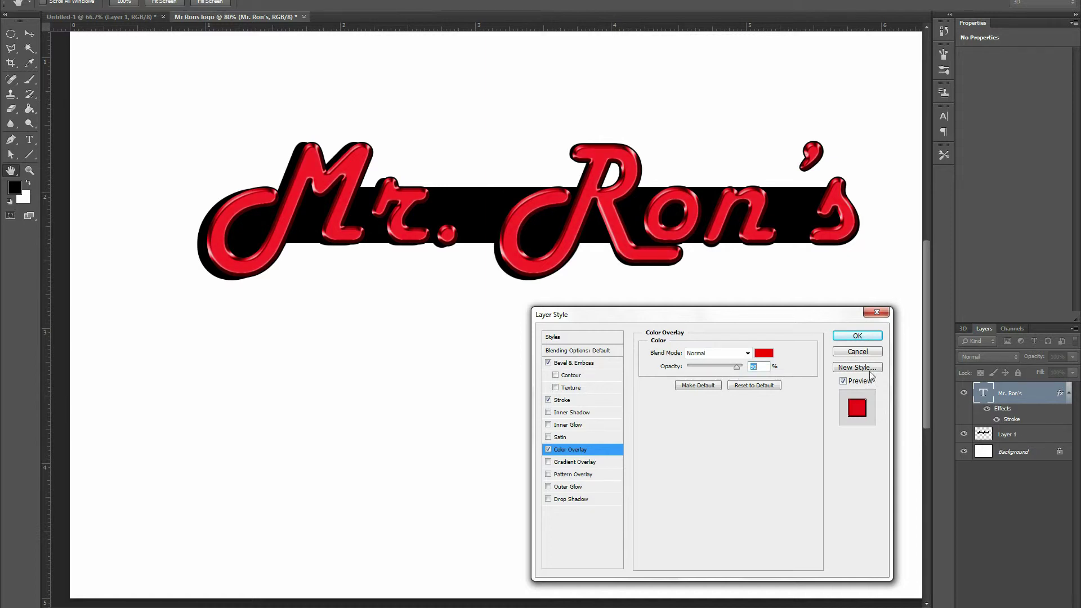
{"action": "left_click", "coordinate": [867, 337]}
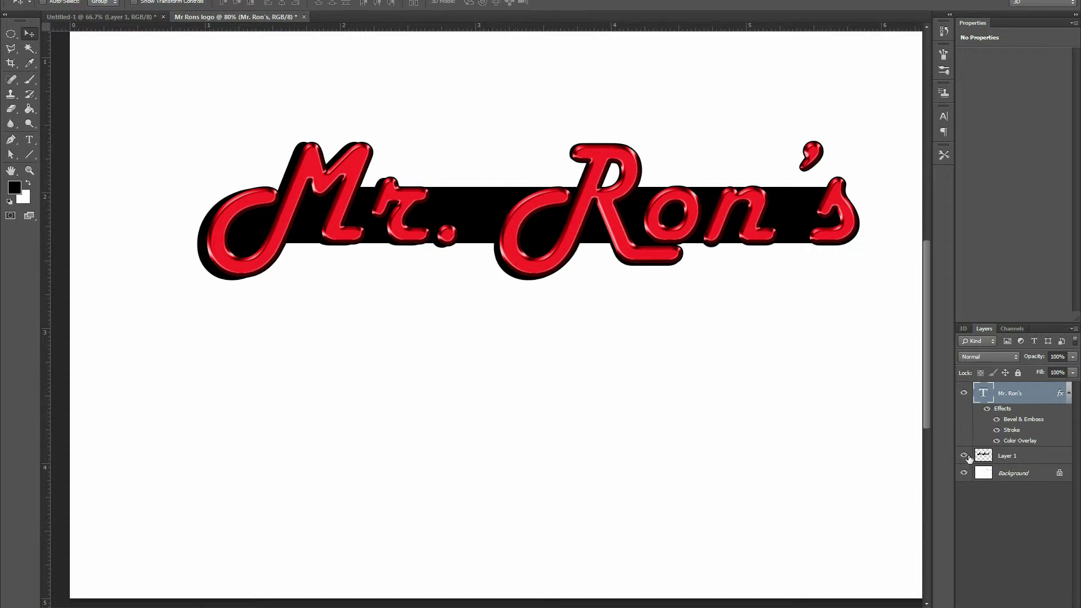
Add a linear black-to-white Gradient Overlay at 90° to the shadow on Layer 1
{"action": "left_click", "coordinate": [1014, 460]}
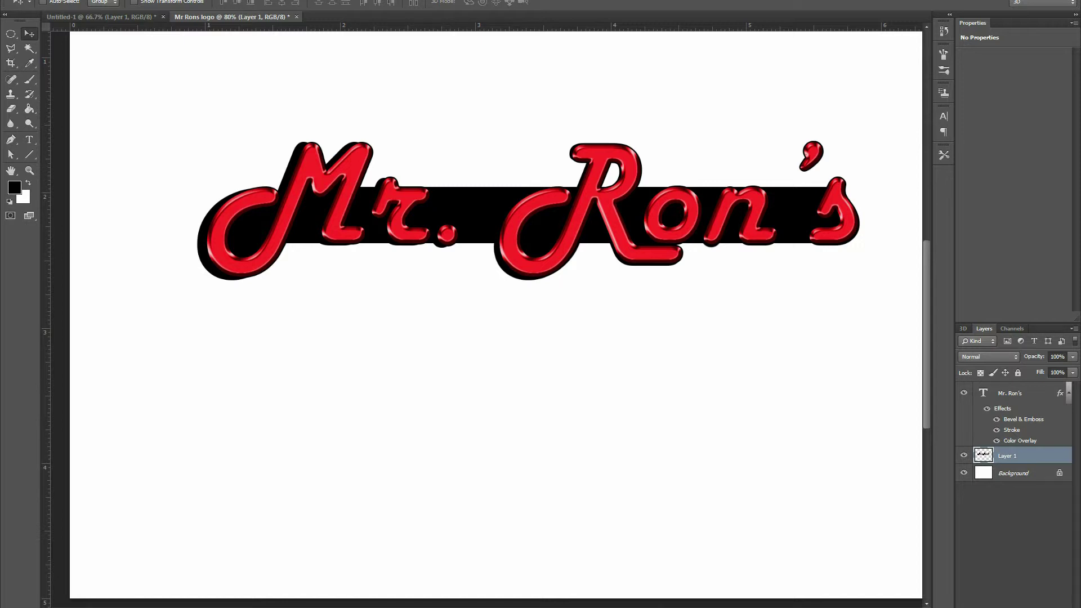
{"action": "left_click", "coordinate": [987, 607]}
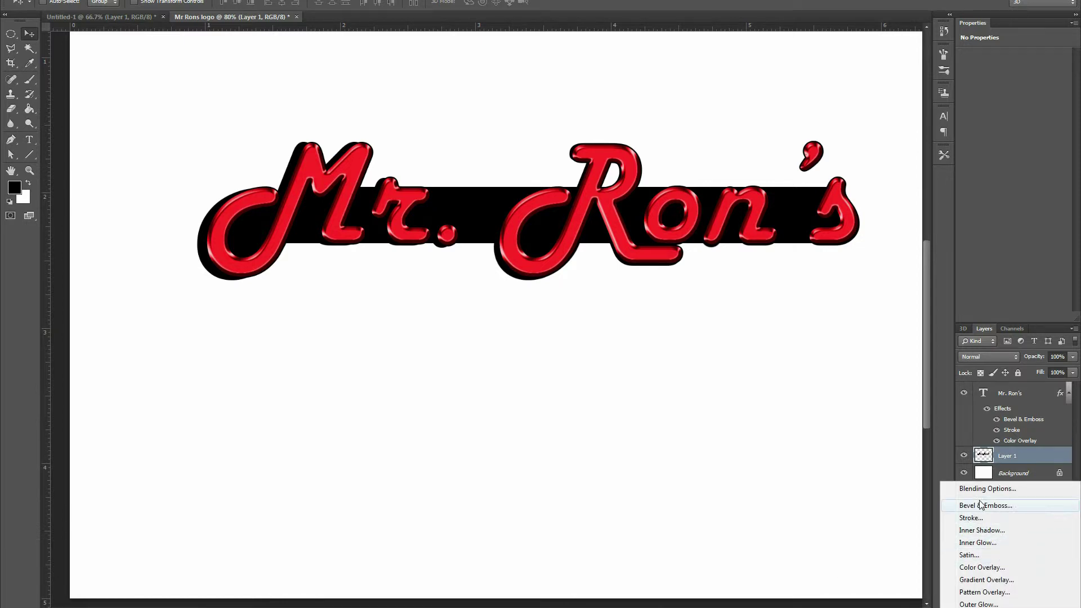
{"action": "left_click", "coordinate": [971, 584]}
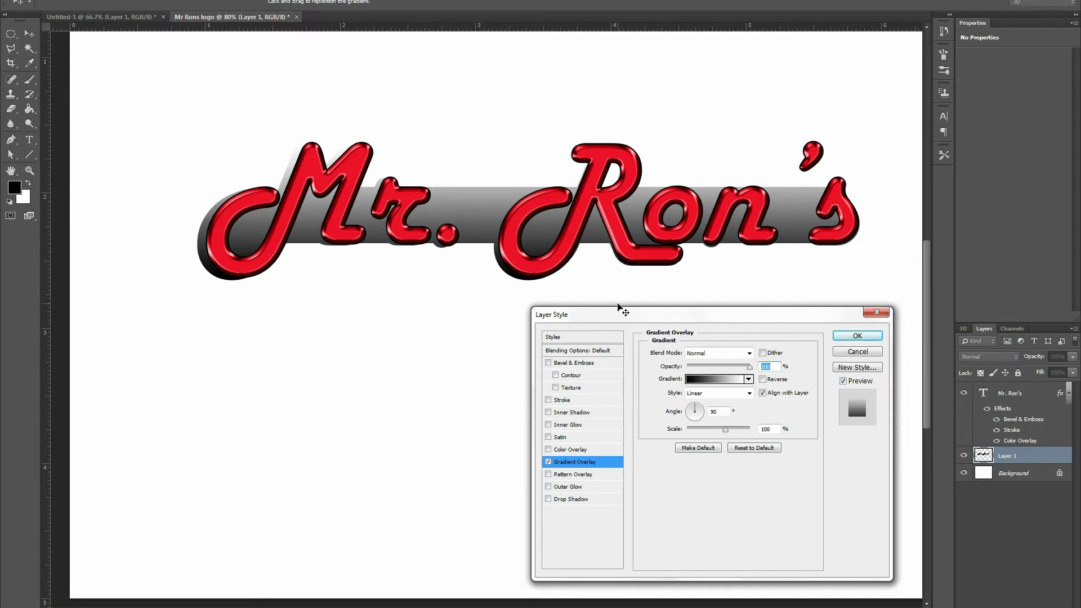
Give Layer 1 an Inner Bevel with depth 1000% and size 5 px, trying several gloss contours and choosing Gaussian
{"action": "left_click", "coordinate": [572, 364]}
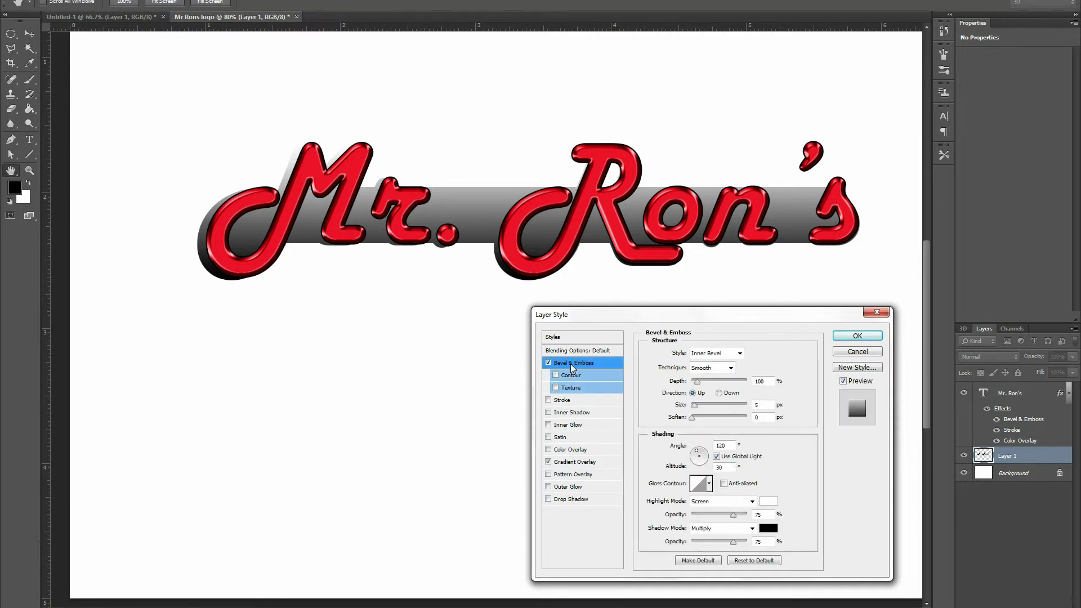
{"action": "left_click_drag", "start_coordinate": [697, 382], "coordinate": [777, 390]}
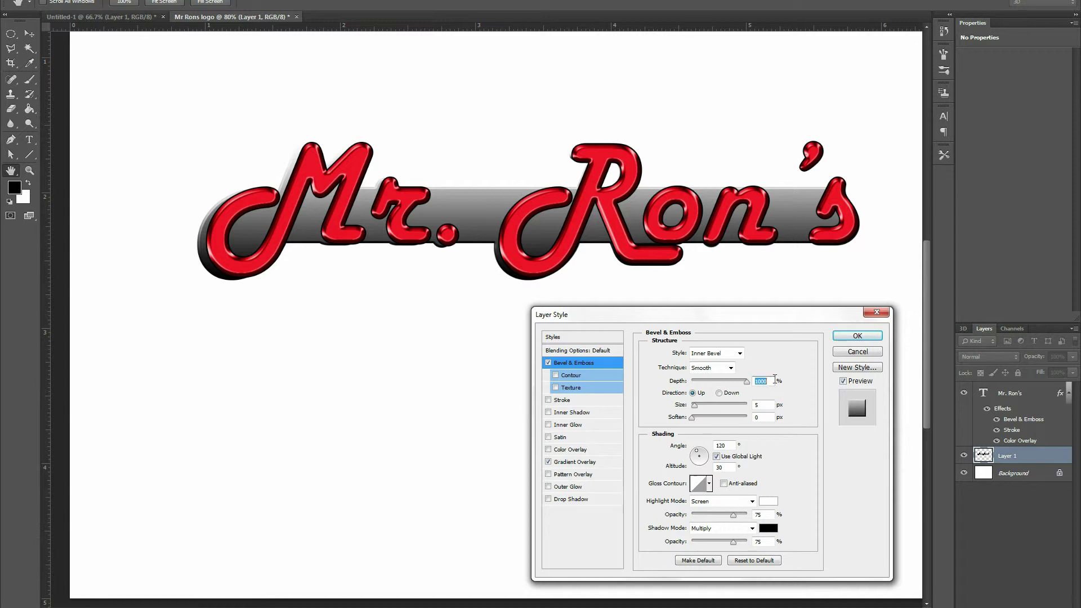
{"action": "left_click_drag", "start_coordinate": [697, 408], "coordinate": [698, 410]}
{"action": "type", "text": "5"}
{"action": "left_click", "coordinate": [705, 485]}
{"action": "left_click", "coordinate": [662, 509]}
{"action": "left_click", "coordinate": [680, 513]}
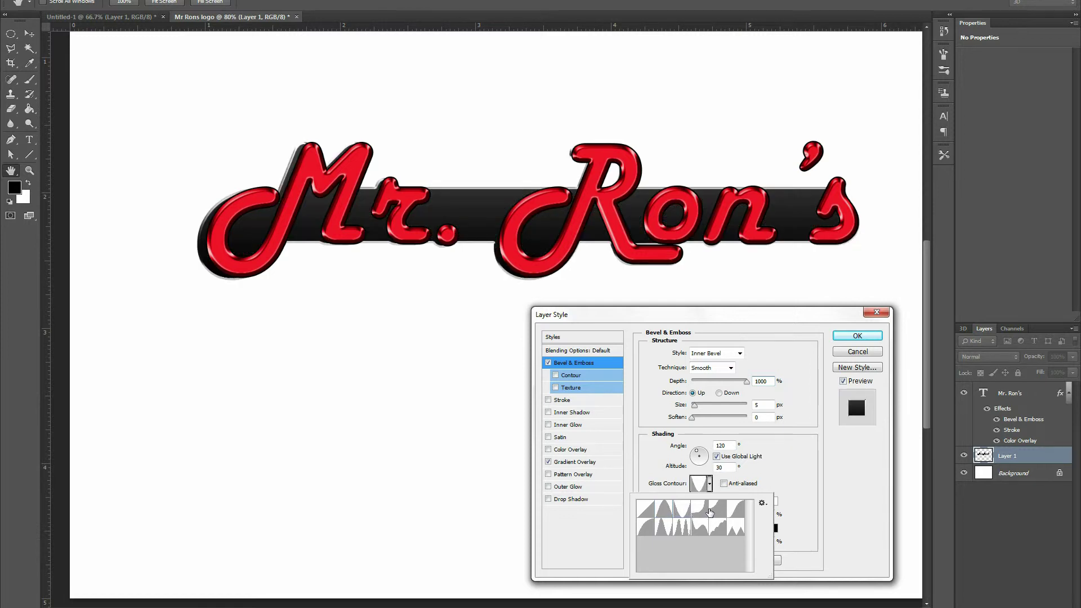
{"action": "left_click", "coordinate": [710, 512]}
{"action": "left_click", "coordinate": [735, 513]}
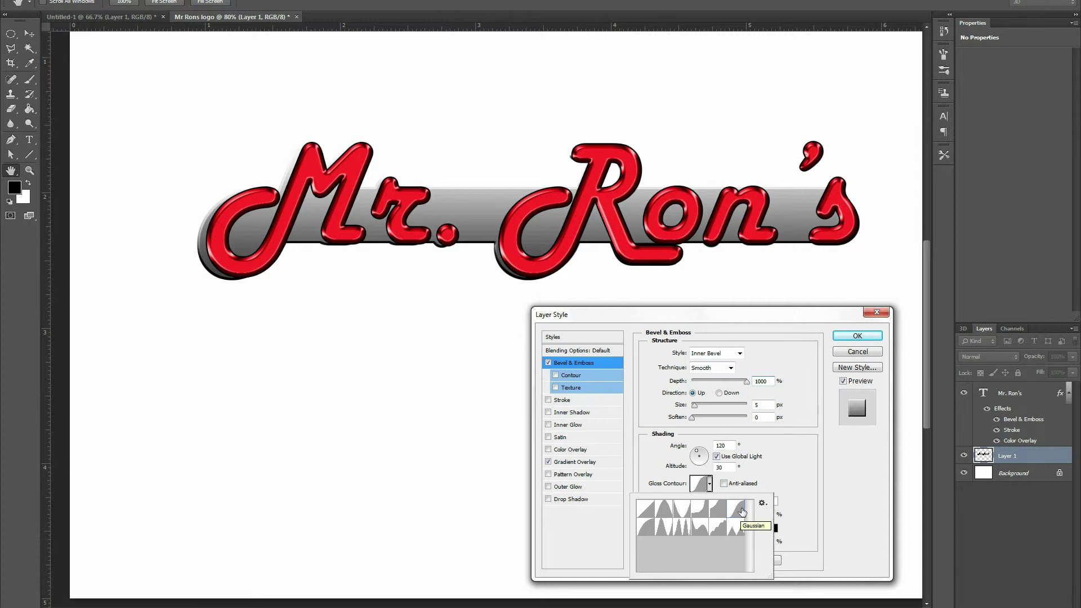
{"action": "double_click", "coordinate": [741, 510]}
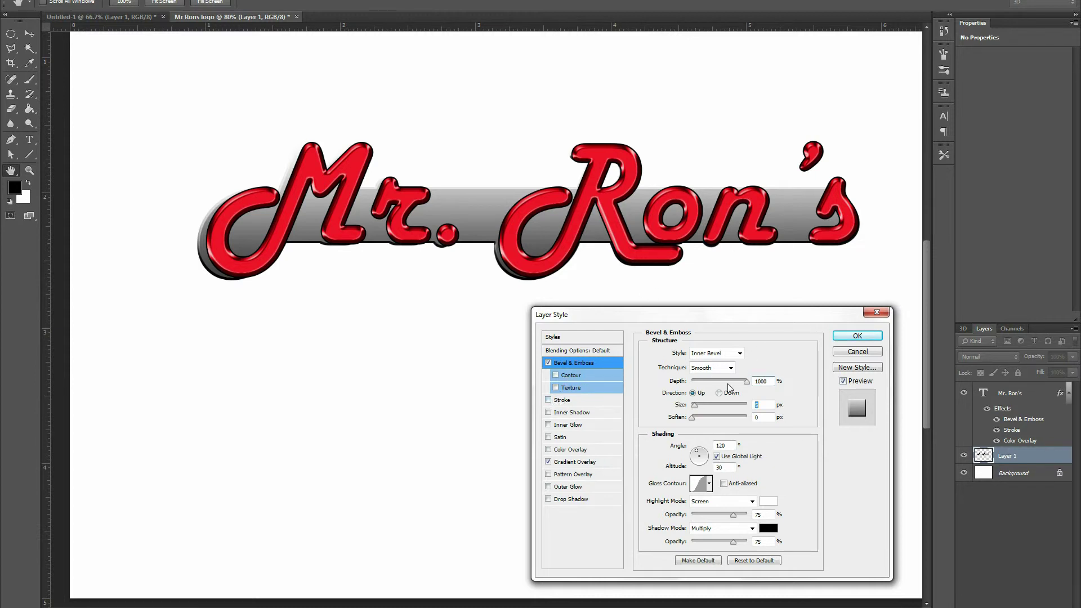
Add a 3 px black outside Stroke to Layer 1 and apply the layer style
{"action": "left_click", "coordinate": [547, 400]}
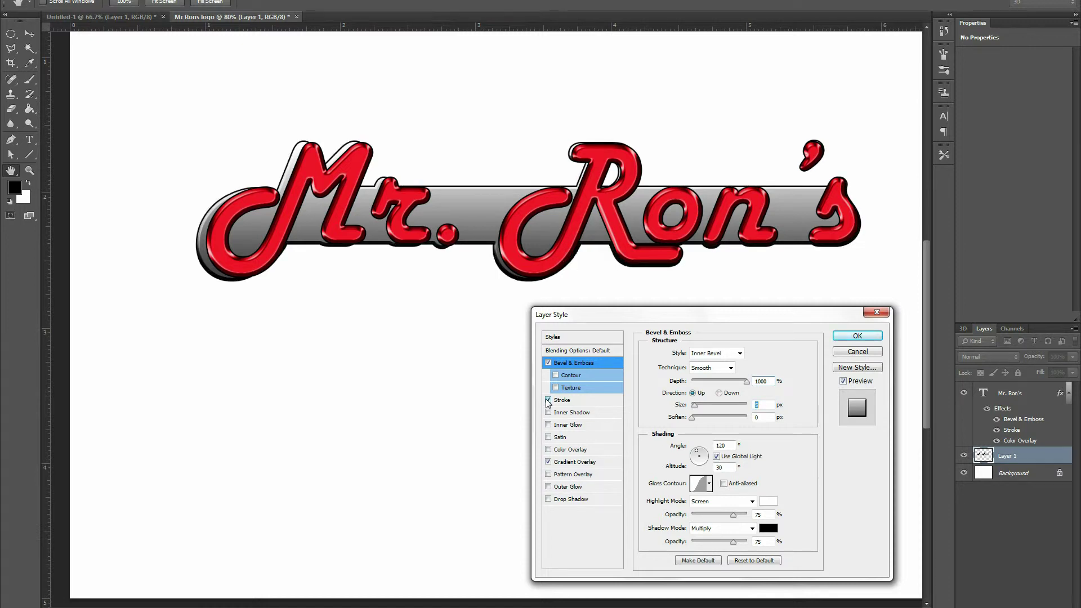
{"action": "left_click", "coordinate": [573, 400]}
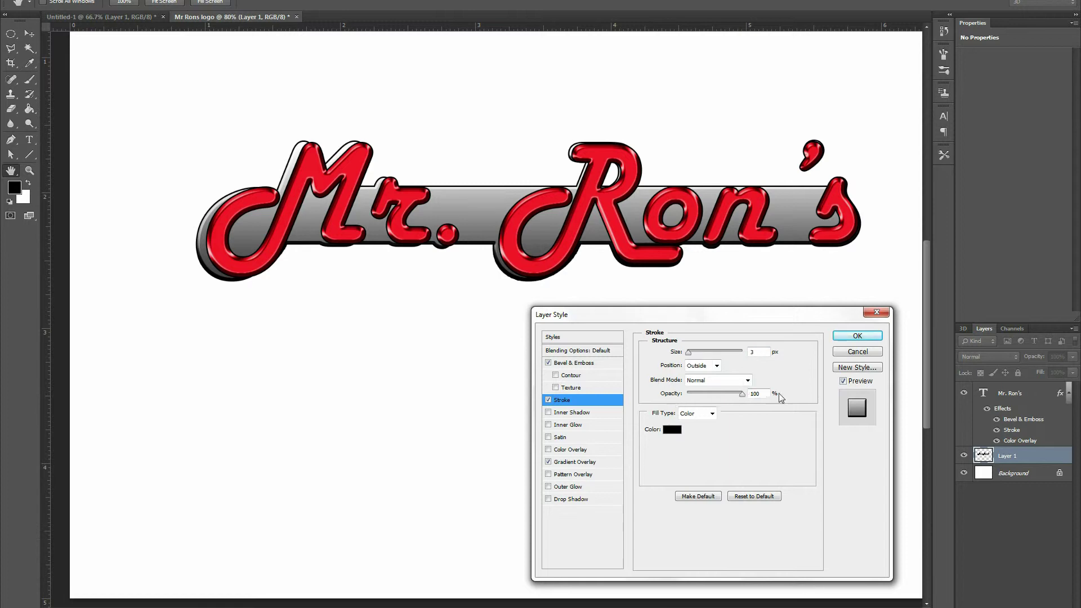
{"action": "left_click", "coordinate": [856, 337]}
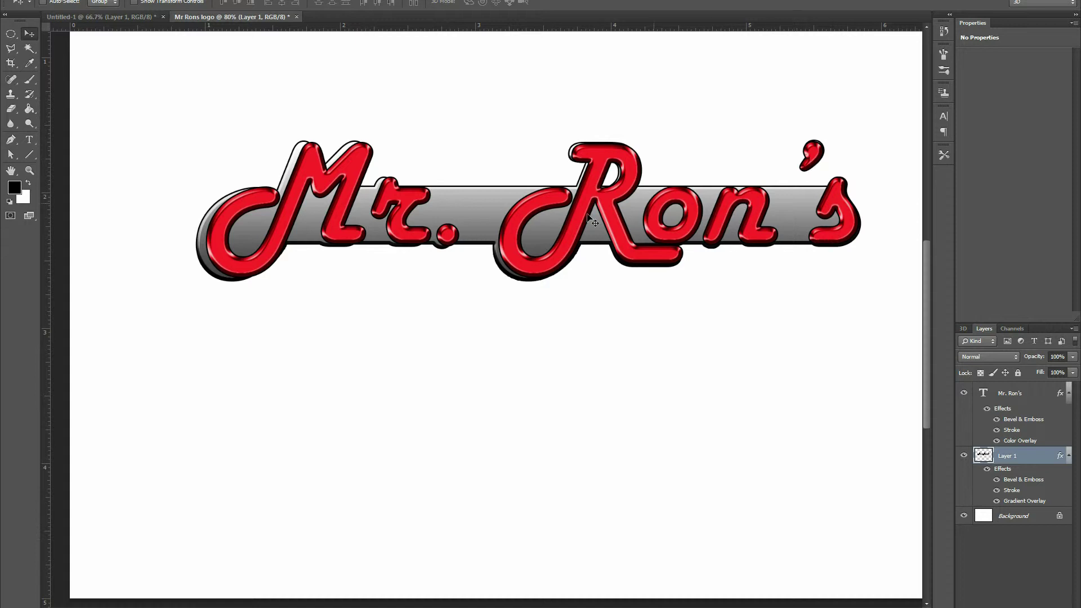
Paint a backing shape behind the apostrophe's round head on Layer 1 with the Brush tool, adjusting the brush size to extend beyond the red head
{"action": "left_click_drag", "start_coordinate": [390, 238], "coordinate": [457, 283]}
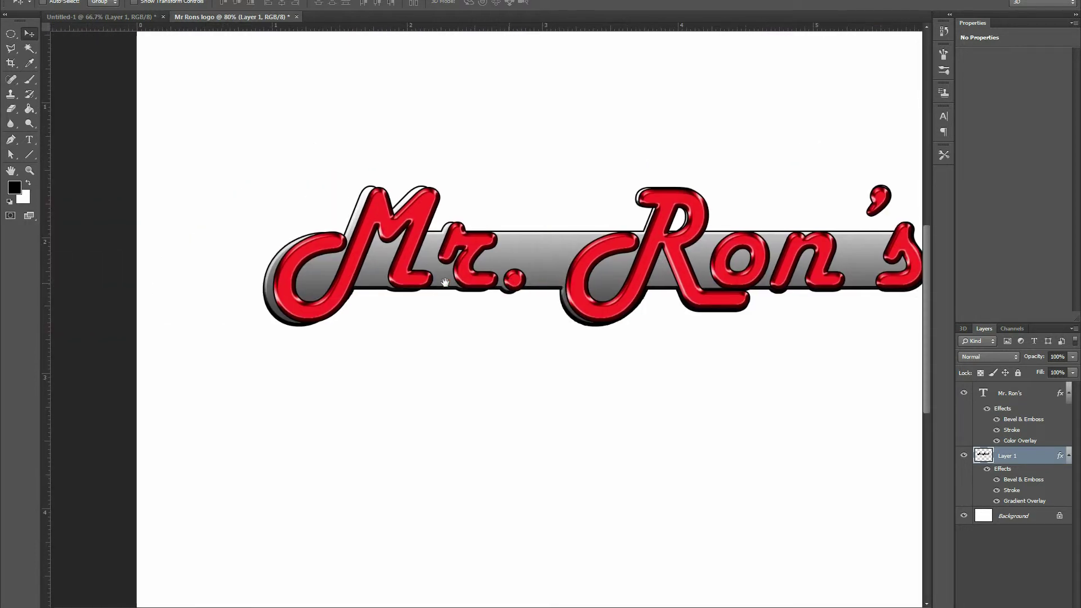
{"action": "key", "text": "ctrl+0"}
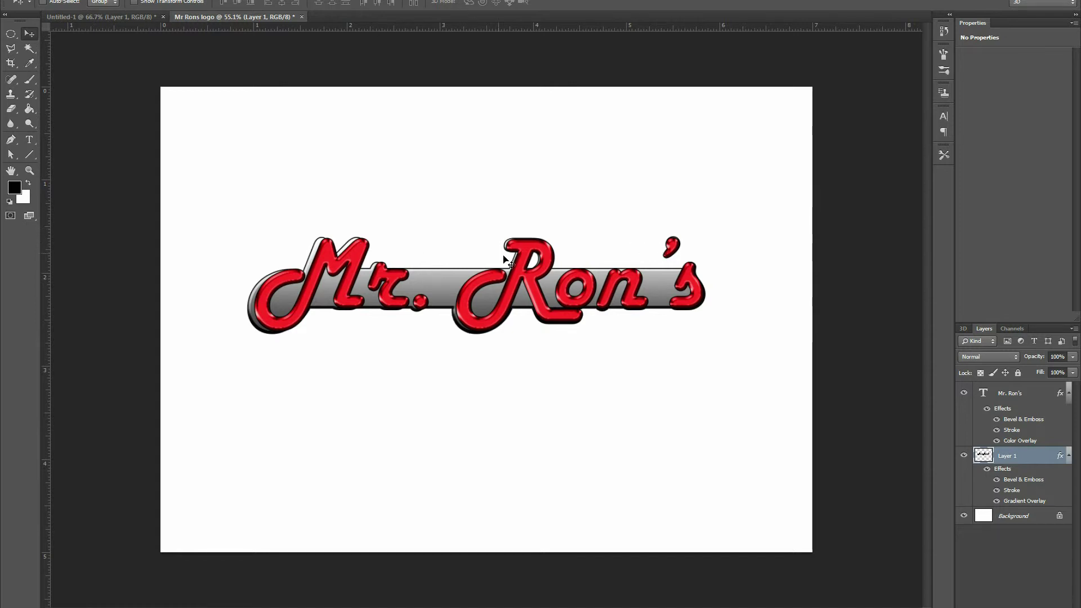
{"action": "scroll", "coordinate": [507, 260], "scroll_direction": "up", "scroll_amount": 2}
{"action": "scroll", "coordinate": [599, 260], "scroll_direction": "down", "scroll_amount": 2}
{"action": "scroll", "coordinate": [599, 261], "scroll_direction": "up", "scroll_amount": 2}
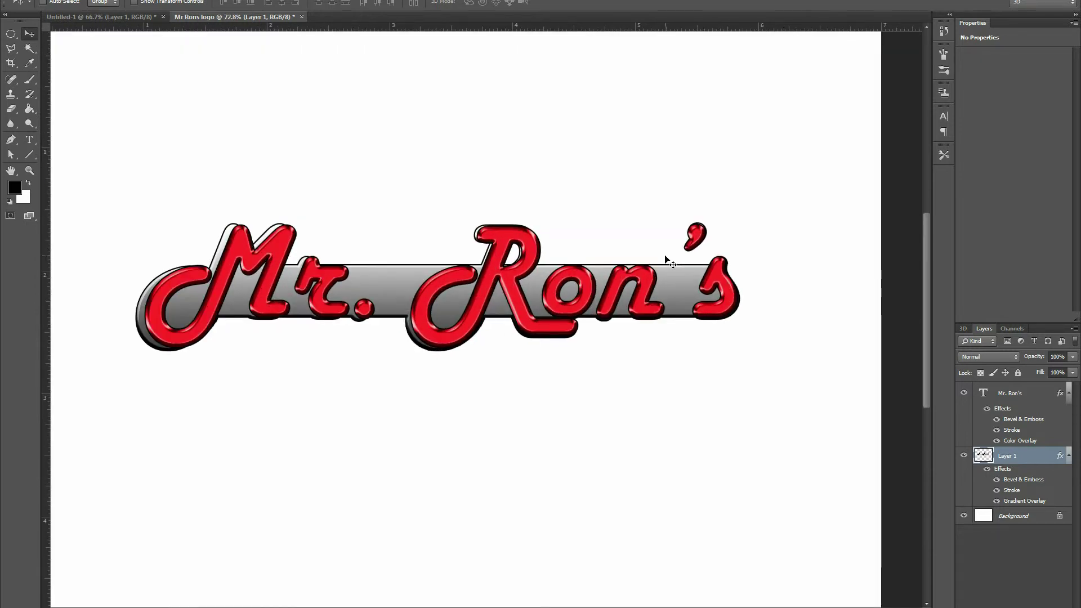
{"action": "scroll", "coordinate": [667, 259], "scroll_direction": "up", "scroll_amount": 3}
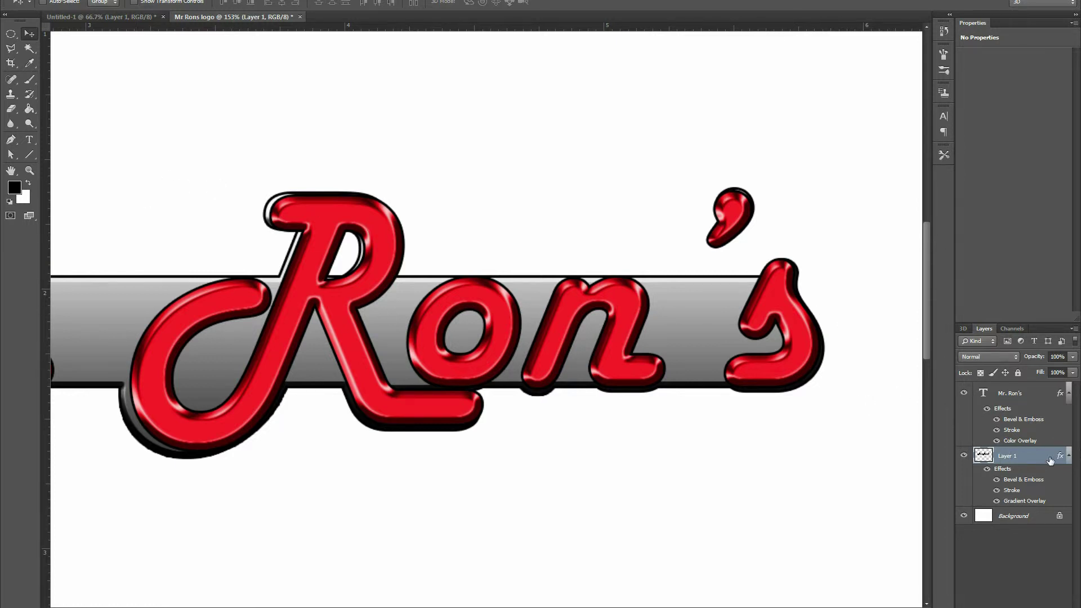
{"action": "left_click", "coordinate": [28, 79]}
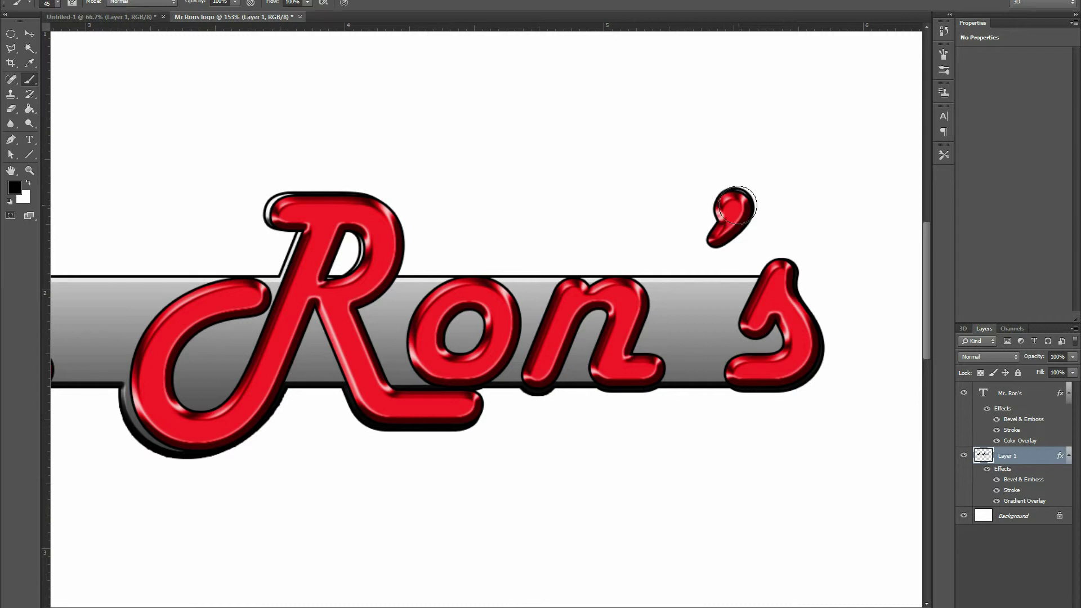
{"action": "key", "text": "bracketright"}
{"action": "key", "text": "bracketright"}
{"action": "left_click_drag", "start_coordinate": [724, 204], "coordinate": [734, 210]}
{"action": "key", "text": "bracketleft"}
{"action": "key", "text": "bracketright"}
{"action": "key", "text": "bracketright"}
{"action": "key", "text": "bracketleft"}
{"action": "key", "text": "bracketleft"}
{"action": "left_click", "coordinate": [733, 206]}
Extend the painted backing down around the apostrophe's tail, shrinking the brush to 30 px
{"action": "key", "text": "bracketleft"}
{"action": "key", "text": "bracketleft"}
{"action": "left_click", "coordinate": [726, 229]}
{"action": "key", "text": "bracketleft"}
{"action": "left_click", "coordinate": [717, 238]}
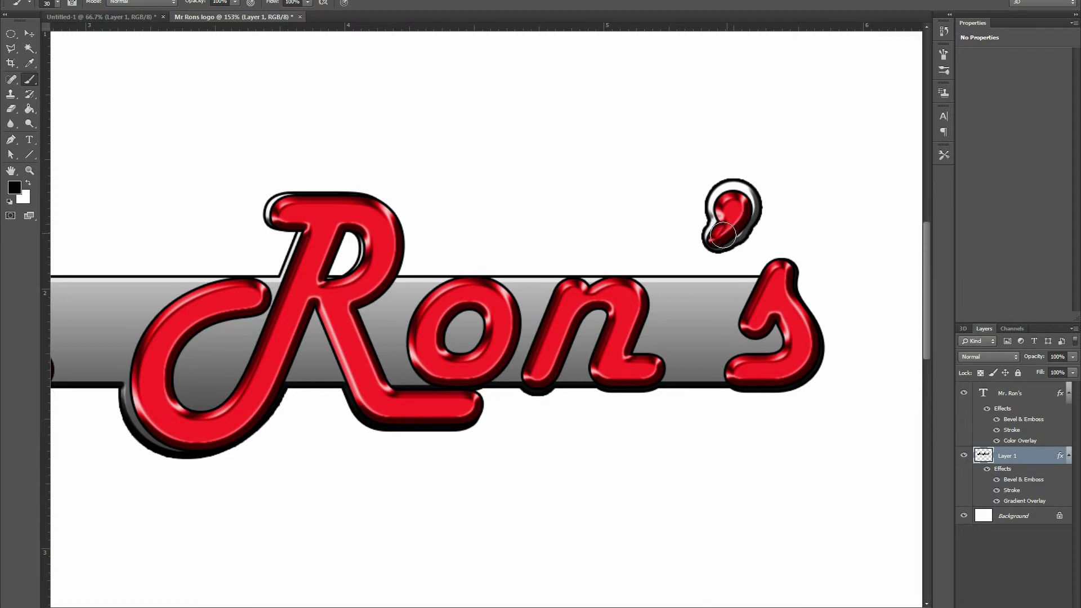
Outline the area beneath the apostrophe's tail with the Polygonal Lasso to tidy its backing on Layer 1, and clear the selection
{"action": "left_click", "coordinate": [11, 108]}
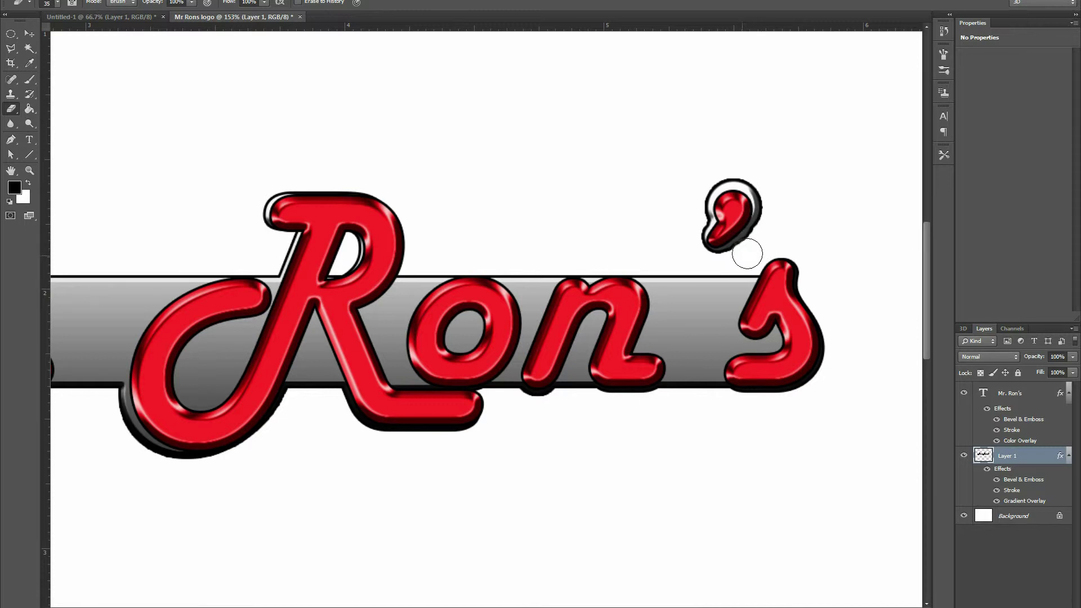
{"action": "left_click", "coordinate": [11, 48]}
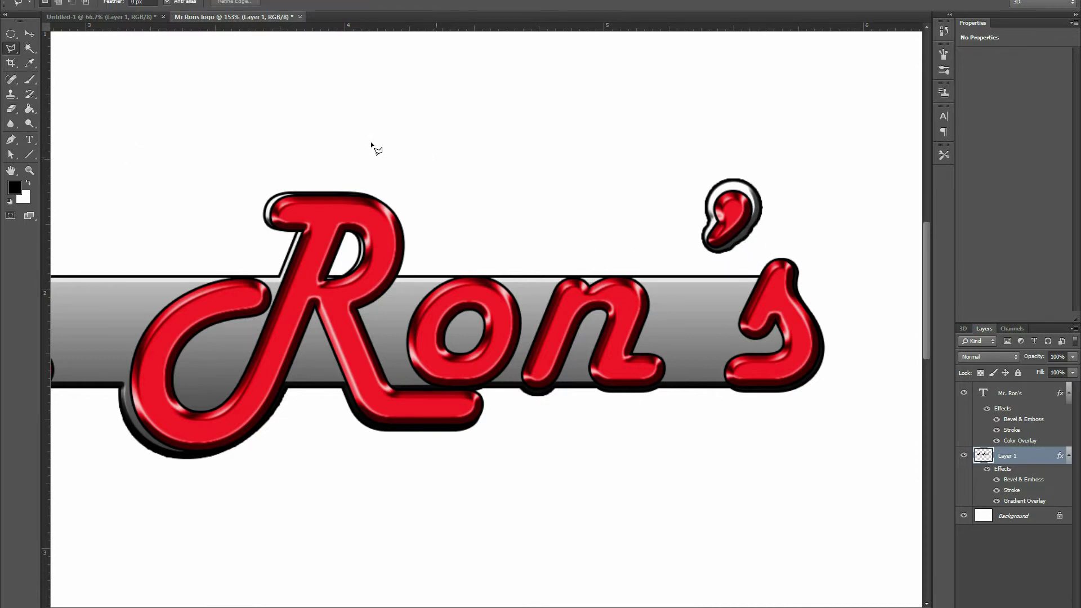
{"action": "left_click", "coordinate": [755, 227]}
{"action": "left_click", "coordinate": [708, 260]}
{"action": "left_click", "coordinate": [733, 260]}
{"action": "double_click", "coordinate": [769, 241]}
{"action": "key", "text": "ctrl+d"}
{"action": "scroll", "coordinate": [768, 213], "scroll_direction": "down", "scroll_amount": 3}
{"action": "scroll", "coordinate": [768, 216], "scroll_direction": "down", "scroll_amount": 2}
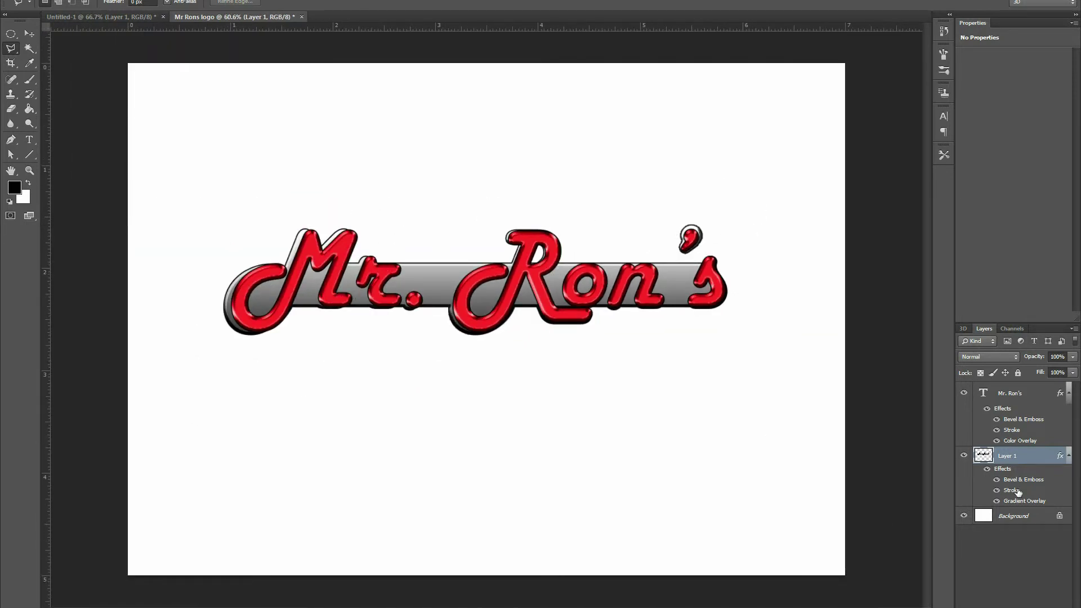
Add a new layer above the Mr. Ron's text layer and draw a wide elliptical selection around the lettering
{"action": "left_click", "coordinate": [1013, 405]}
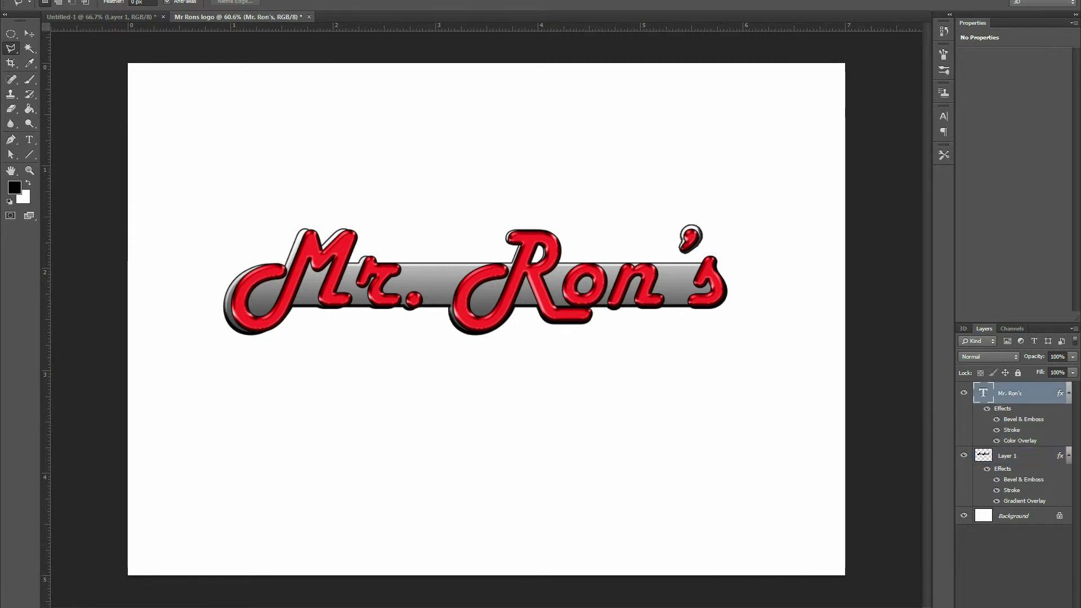
{"action": "key", "text": "ctrl+shift+alt+n"}
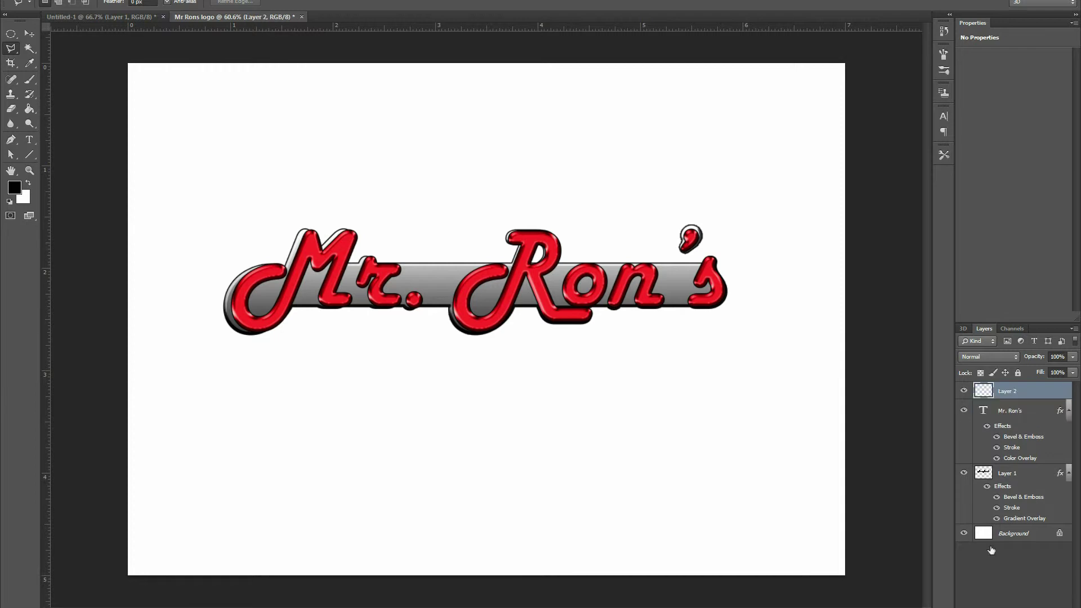
{"action": "left_click", "coordinate": [11, 34]}
{"action": "left_click_drag", "start_coordinate": [768, 167], "coordinate": [201, 385]}
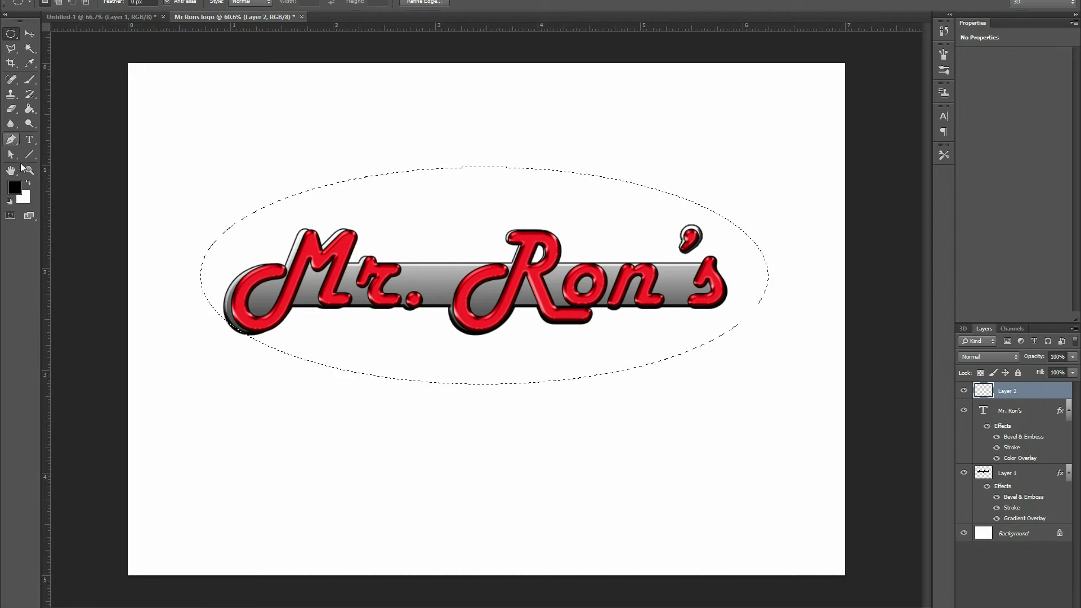
Set the foreground colour to bright cyan (#01d8ff), fill the elliptical selection on Layer 2 with it, and deselect
{"action": "left_click", "coordinate": [15, 188]}
{"action": "left_click", "coordinate": [883, 137]}
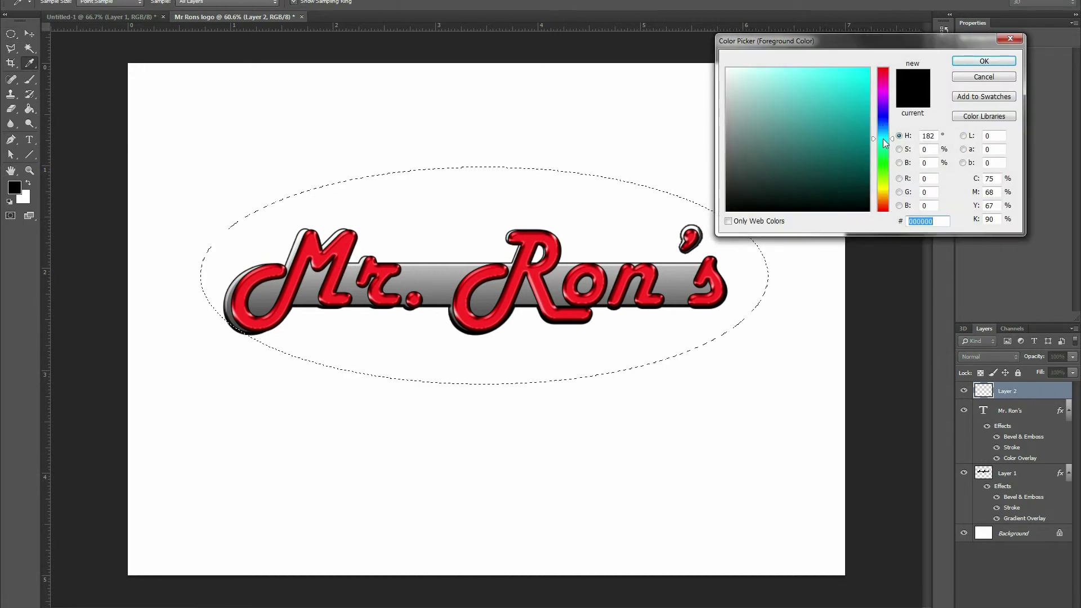
{"action": "left_click", "coordinate": [869, 68]}
{"action": "left_click", "coordinate": [984, 60]}
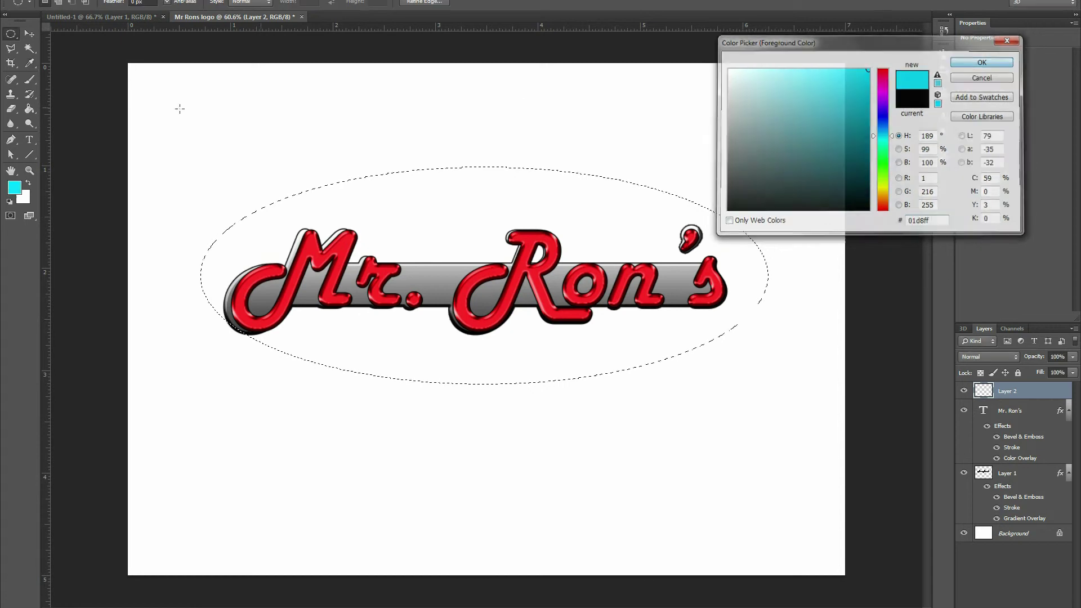
{"action": "left_click", "coordinate": [30, 109]}
{"action": "left_click", "coordinate": [435, 210]}
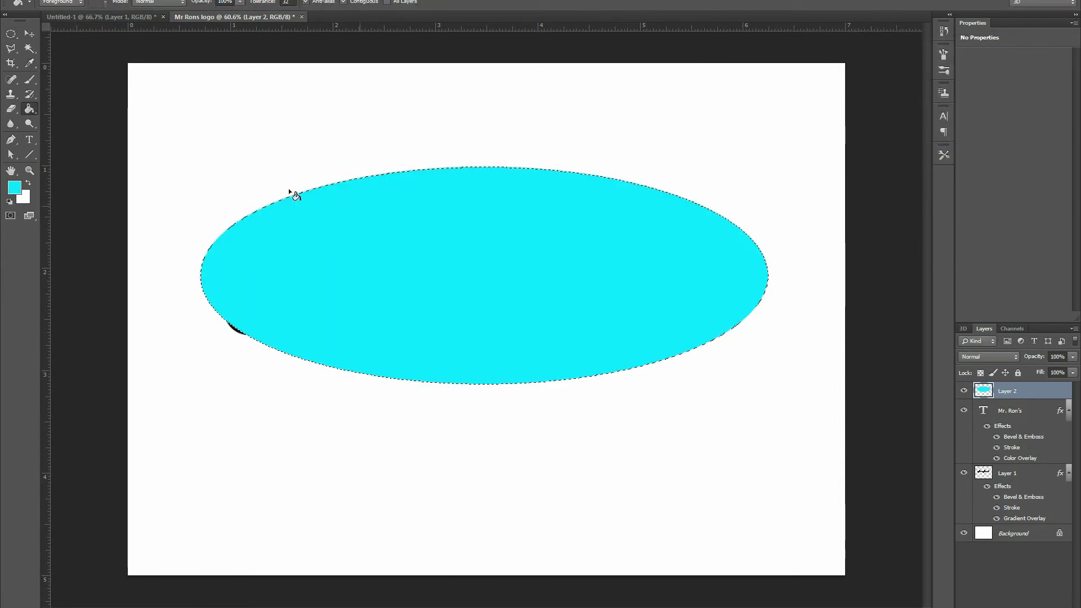
{"action": "left_click", "coordinate": [28, 34]}
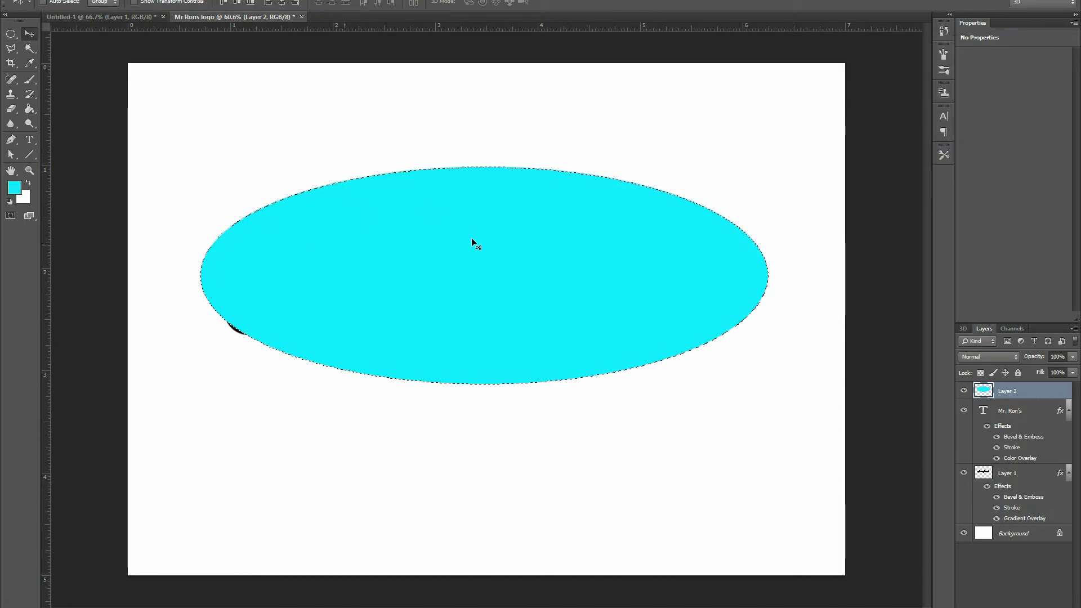
{"action": "key", "text": "ctrl+d"}
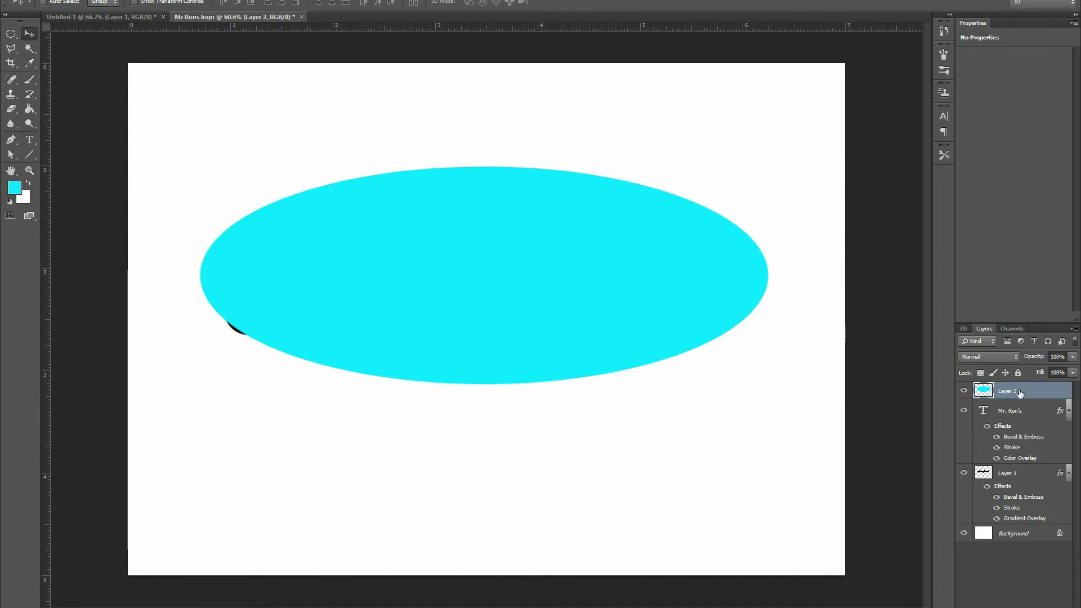
Place Layer 2 below Layer 1 and shift the cyan ellipse slightly down so the whole lettering sits within it
{"action": "left_click_drag", "start_coordinate": [1019, 394], "coordinate": [999, 515]}
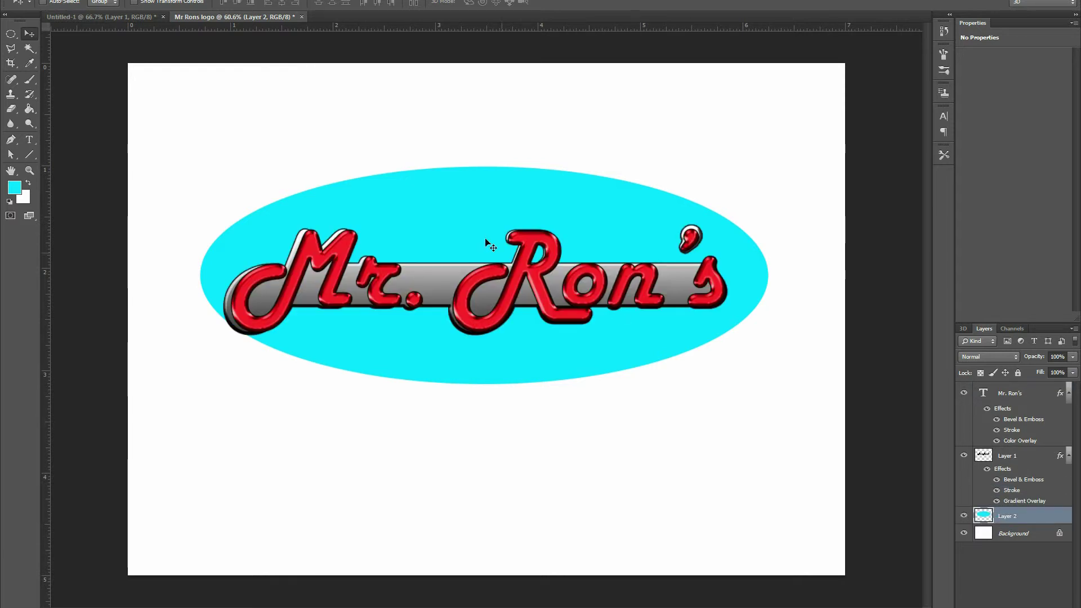
{"action": "left_click_drag", "start_coordinate": [455, 189], "coordinate": [452, 204]}
{"action": "key", "text": "Up"}
{"action": "key", "text": "Up"}
{"action": "key", "text": "Right"}
{"action": "key", "text": "Left"}
{"action": "key", "text": "Left"}
{"action": "mouse_move", "coordinate": [474, 205]}
{"action": "left_mouse_down"}
{"action": "mouse_move", "coordinate": [471, 169]}
{"action": "mouse_move", "coordinate": [476, 228]}
{"action": "mouse_move", "coordinate": [486, 210]}
{"action": "left_mouse_up"}
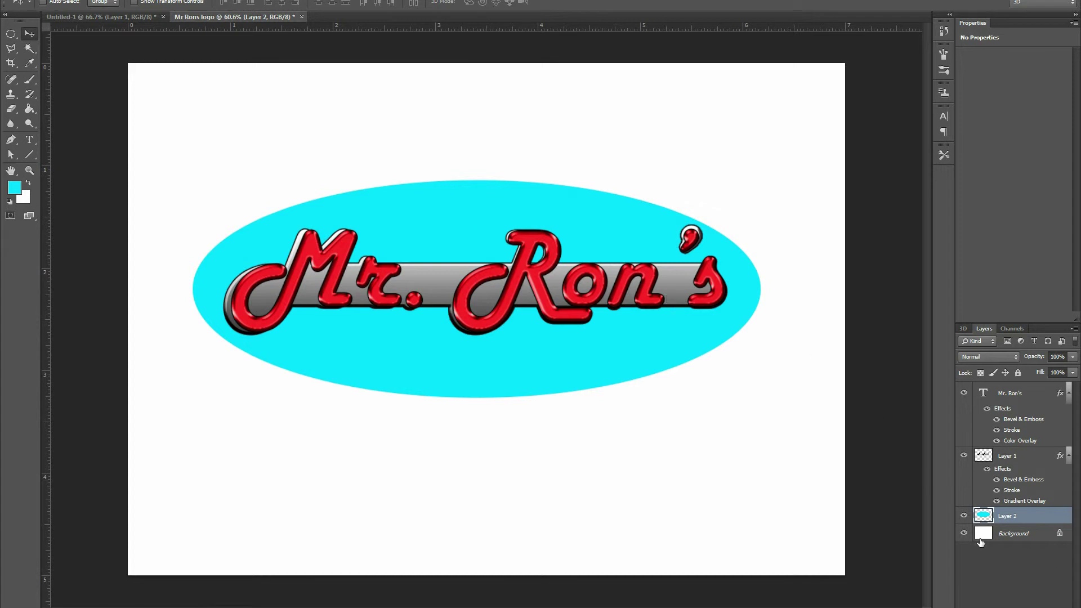
{"action": "left_click_drag", "start_coordinate": [461, 215], "coordinate": [493, 223]}
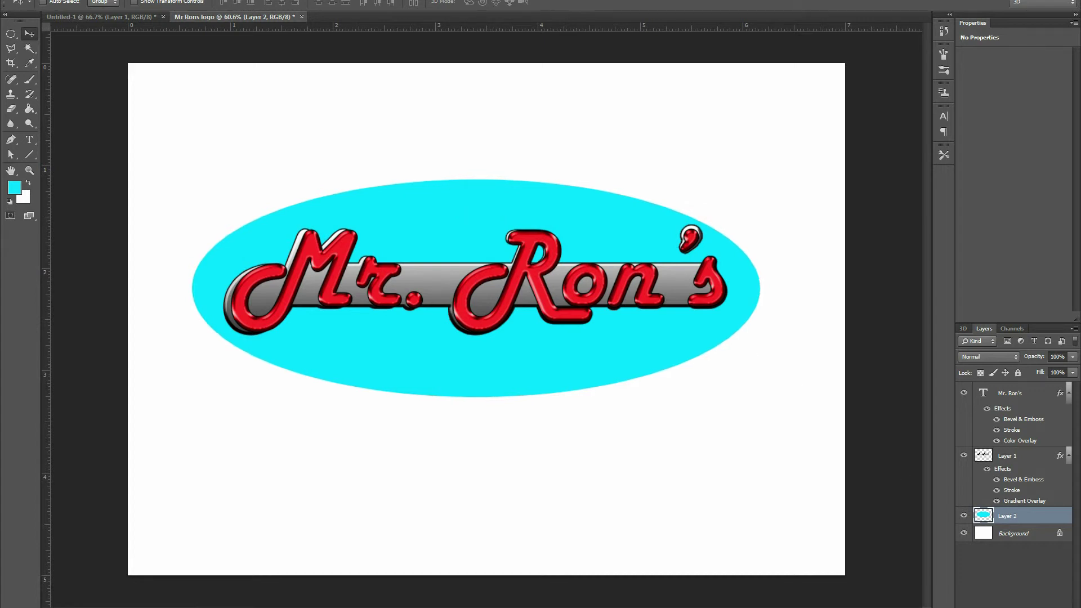
Give Layer 2 an Inner Bevel with depth 1000%, size 7 px and soften 7 px
{"action": "left_click", "coordinate": [992, 607]}
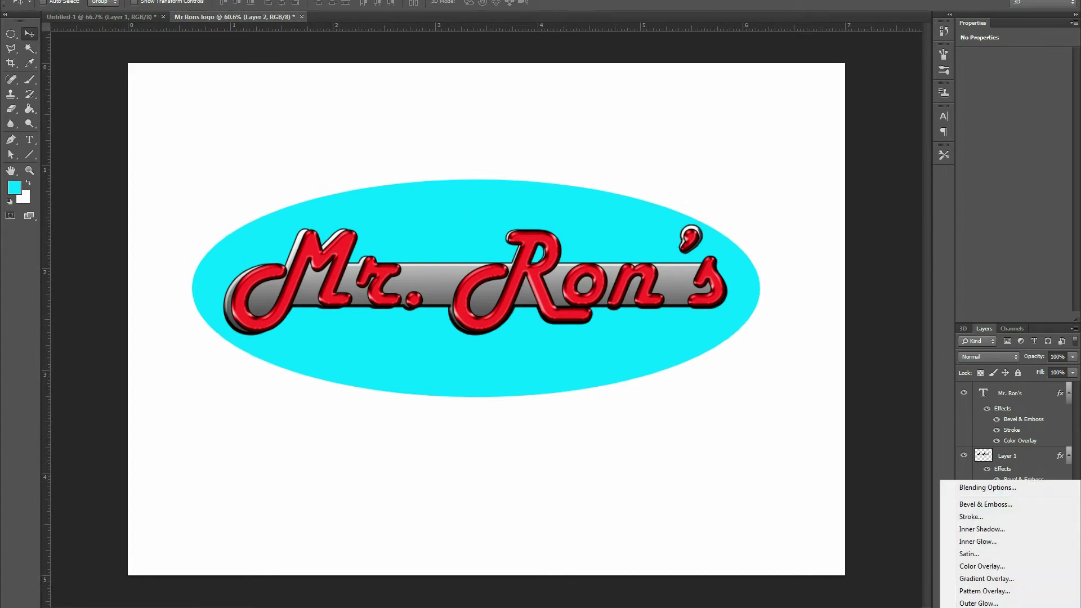
{"action": "left_click", "coordinate": [968, 505]}
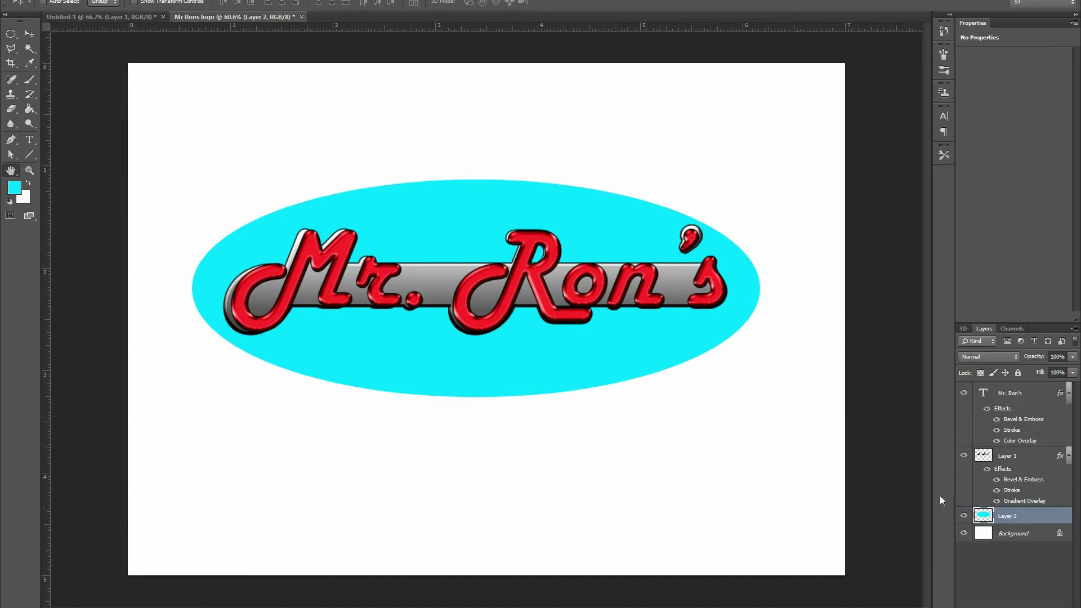
{"action": "left_click_drag", "start_coordinate": [697, 382], "coordinate": [738, 383]}
{"action": "left_click_drag", "start_coordinate": [742, 386], "coordinate": [750, 388]}
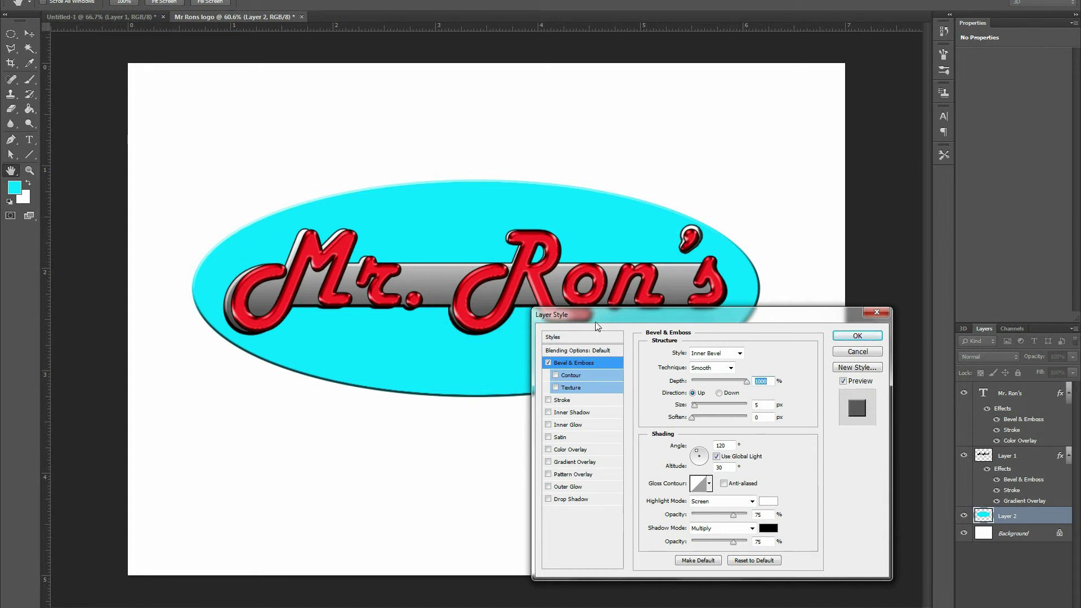
{"action": "left_click", "coordinate": [697, 405]}
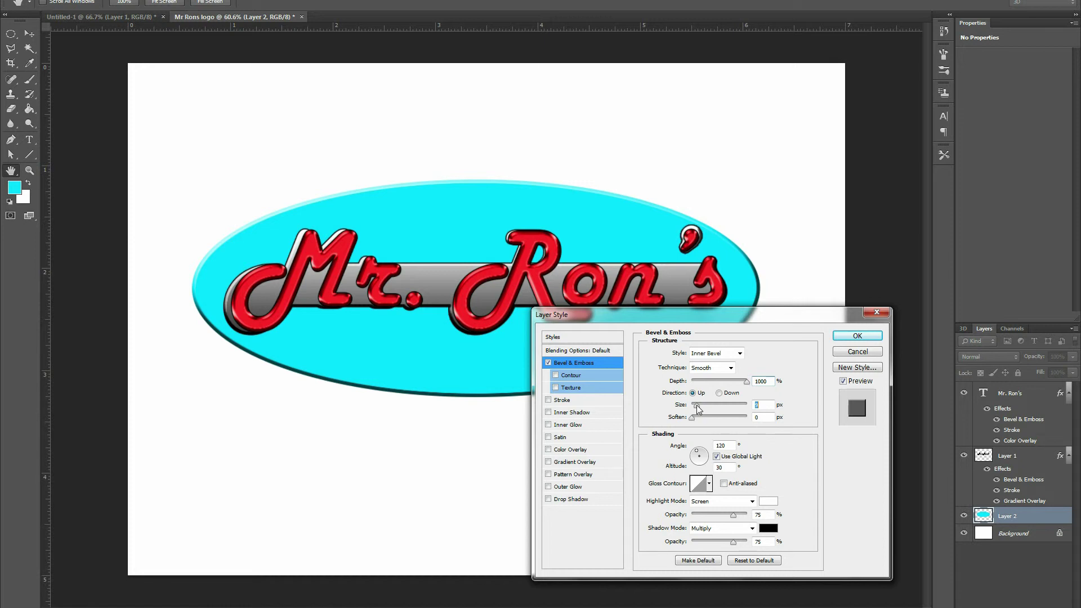
{"action": "mouse_move", "coordinate": [697, 404]}
{"action": "left_mouse_down"}
{"action": "mouse_move", "coordinate": [735, 411]}
{"action": "mouse_move", "coordinate": [697, 409]}
{"action": "left_mouse_up"}
{"action": "left_click", "coordinate": [694, 418]}
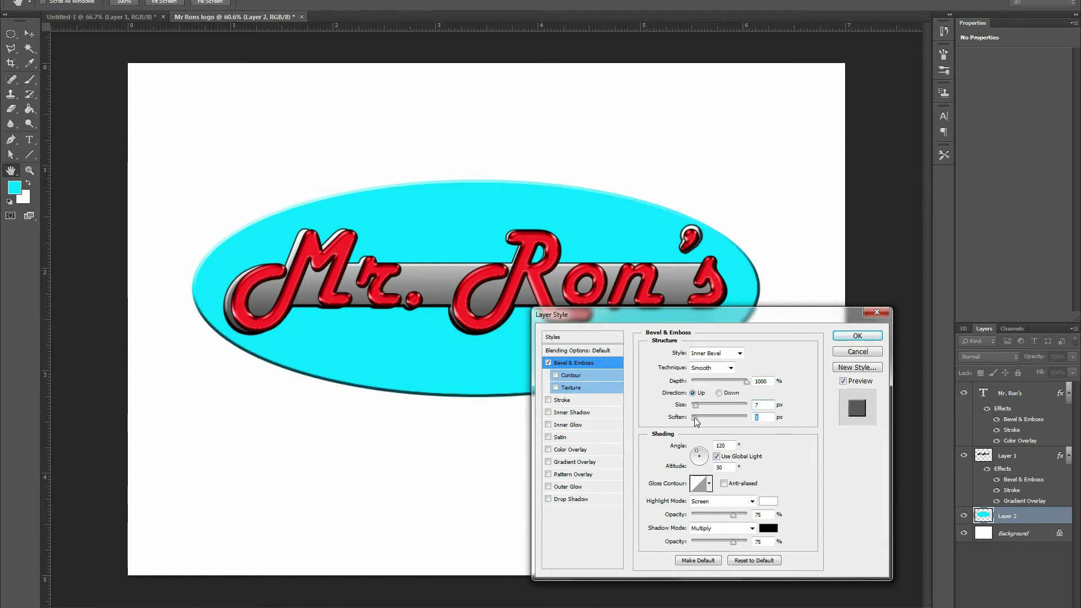
{"action": "left_click_drag", "start_coordinate": [704, 418], "coordinate": [715, 419]}
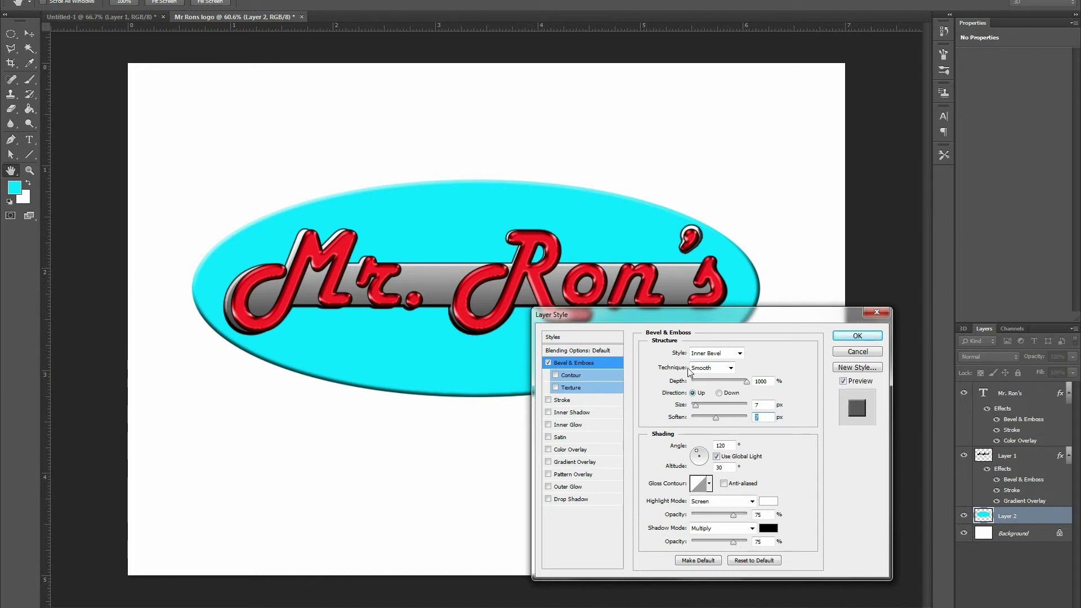
{"action": "left_click_drag", "start_coordinate": [692, 313], "coordinate": [873, 59]}
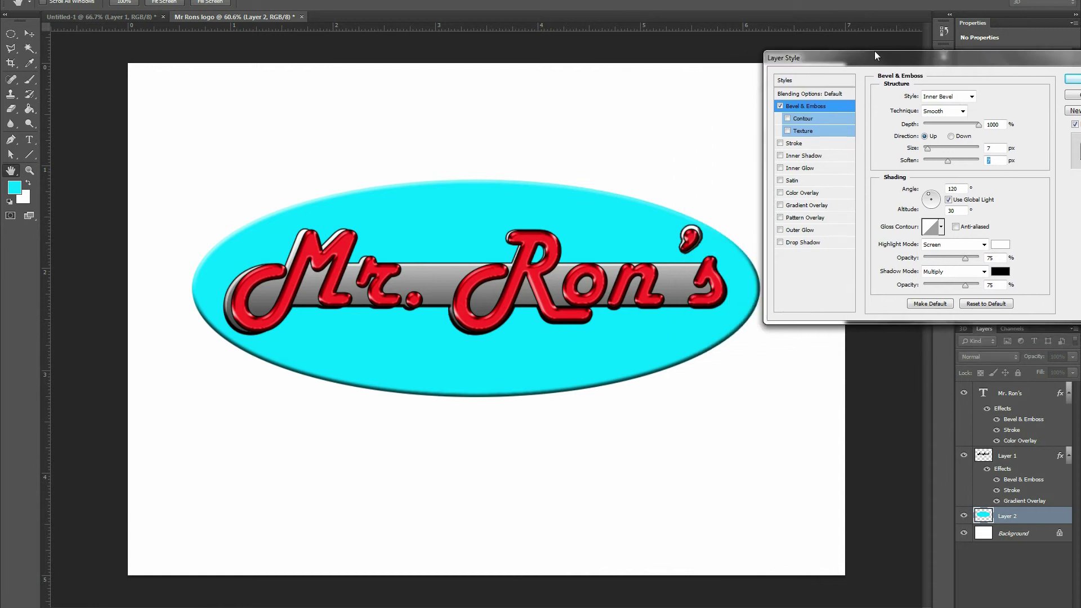
Add a Pattern Overlay to the ellipse with the pattern scaled to 15% and its opacity lowered to about 70%
{"action": "left_click", "coordinate": [785, 217]}
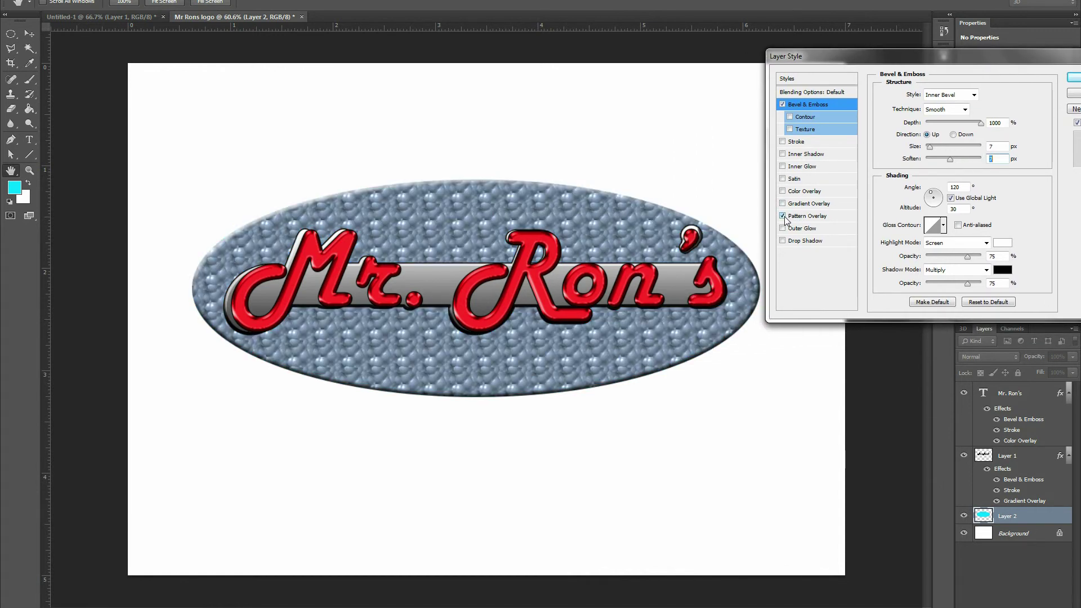
{"action": "left_click", "coordinate": [789, 217]}
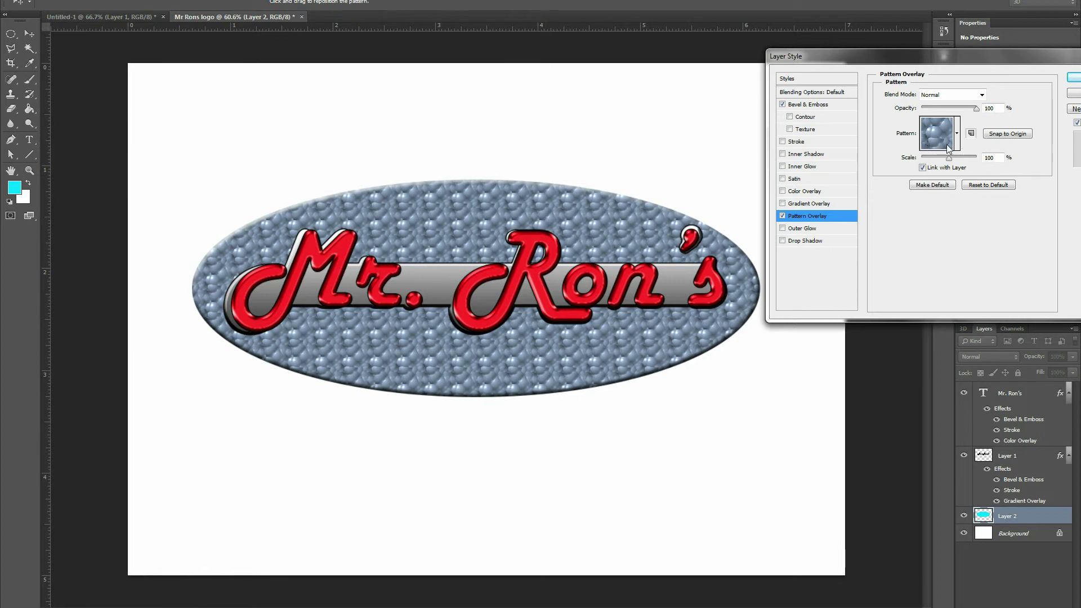
{"action": "left_click_drag", "start_coordinate": [950, 160], "coordinate": [925, 163]}
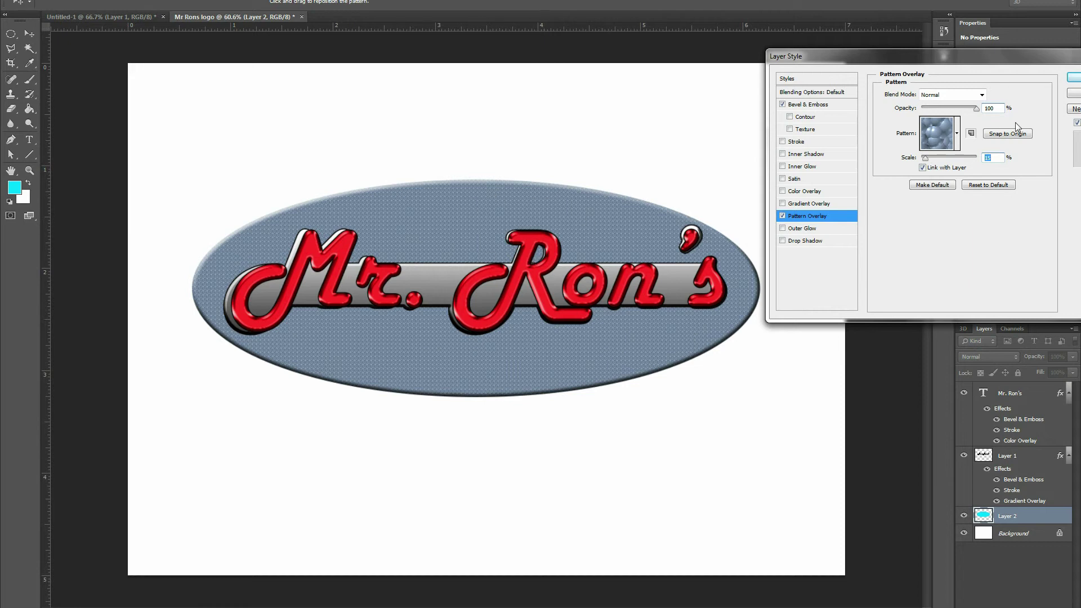
{"action": "left_click_drag", "start_coordinate": [976, 109], "coordinate": [965, 111]}
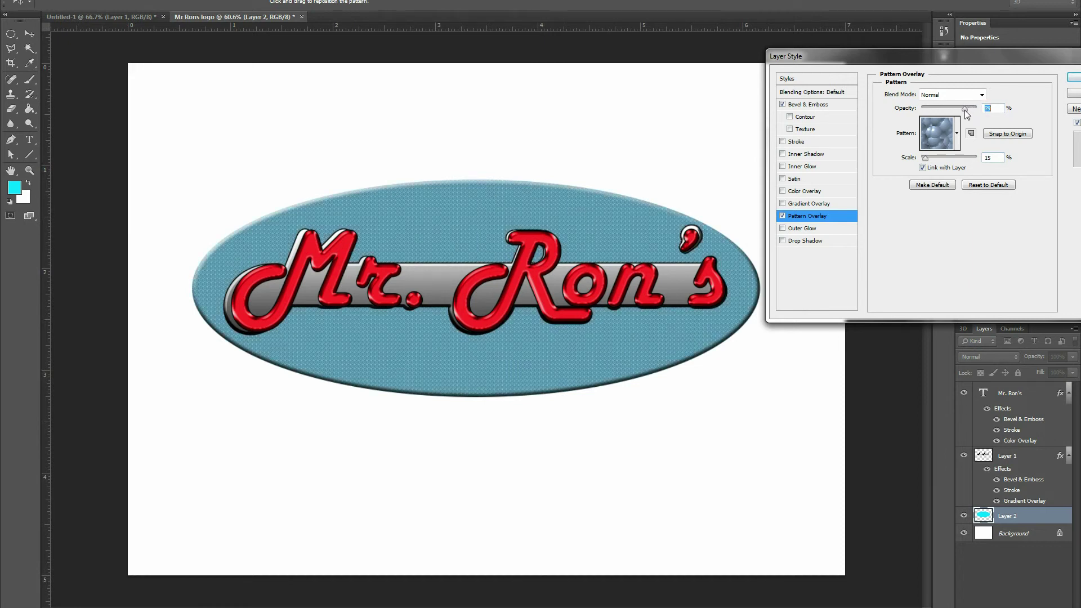
{"action": "left_click_drag", "start_coordinate": [966, 111], "coordinate": [961, 112]}
Add a 10 px black outside Stroke to the ellipse
{"action": "left_click_drag", "start_coordinate": [906, 64], "coordinate": [893, 178]}
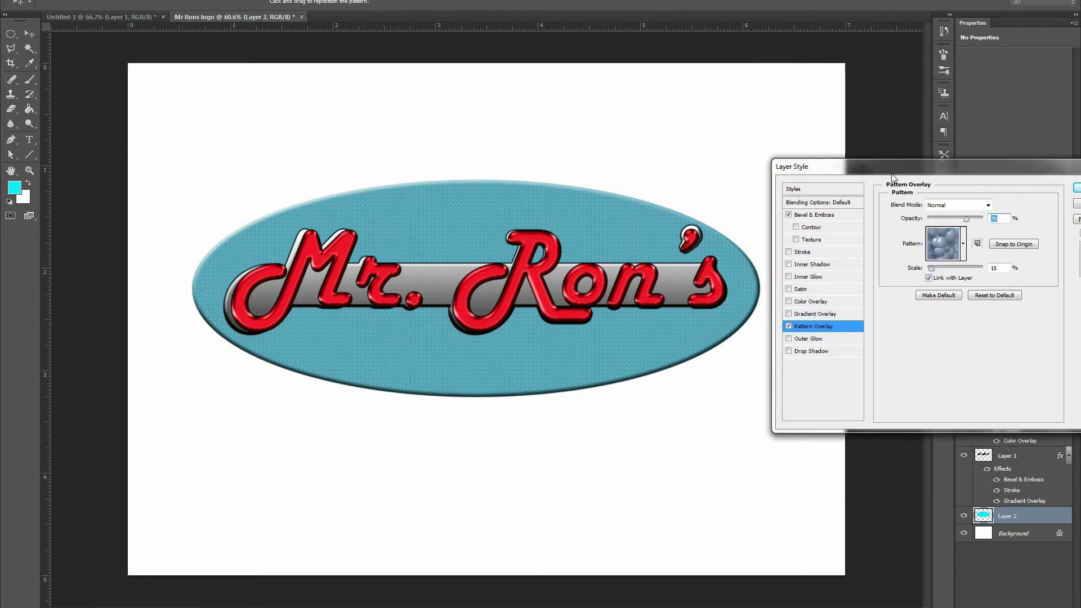
{"action": "left_click", "coordinate": [788, 252]}
{"action": "left_click", "coordinate": [802, 253]}
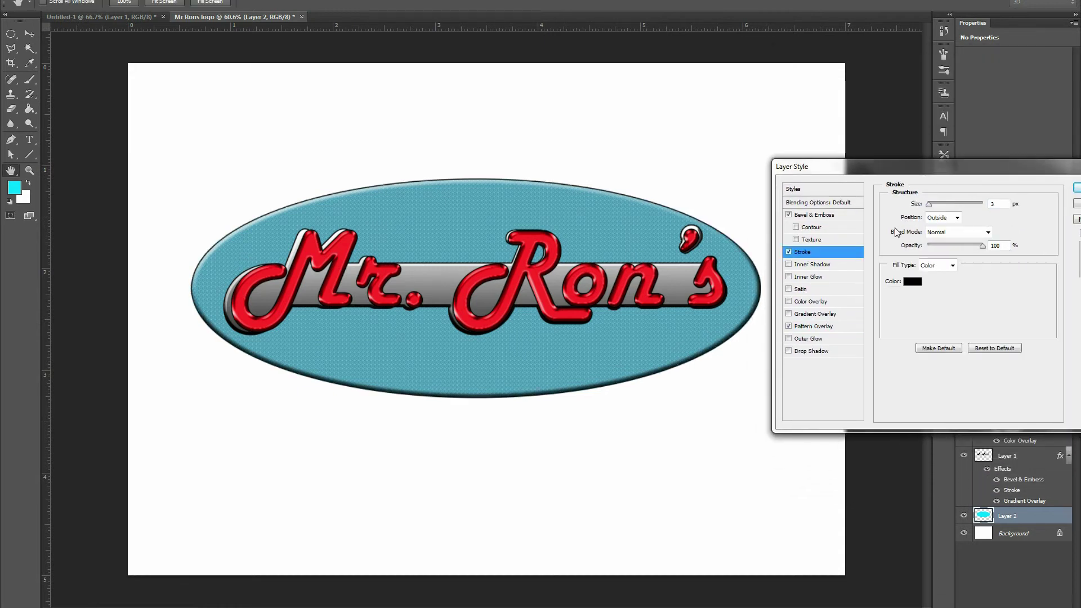
{"action": "left_click_drag", "start_coordinate": [930, 206], "coordinate": [936, 210]}
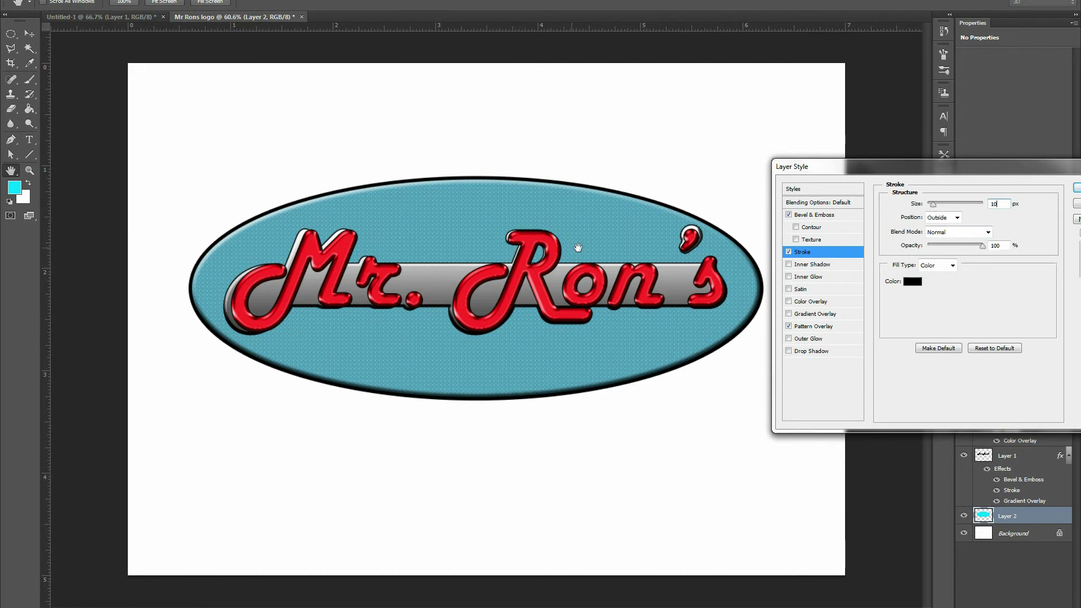
Add a Drop Shadow to the ellipse with opacity 100%, distance 15 px, spread 44% and size 65 px
{"action": "left_click_drag", "start_coordinate": [874, 169], "coordinate": [937, 60]}
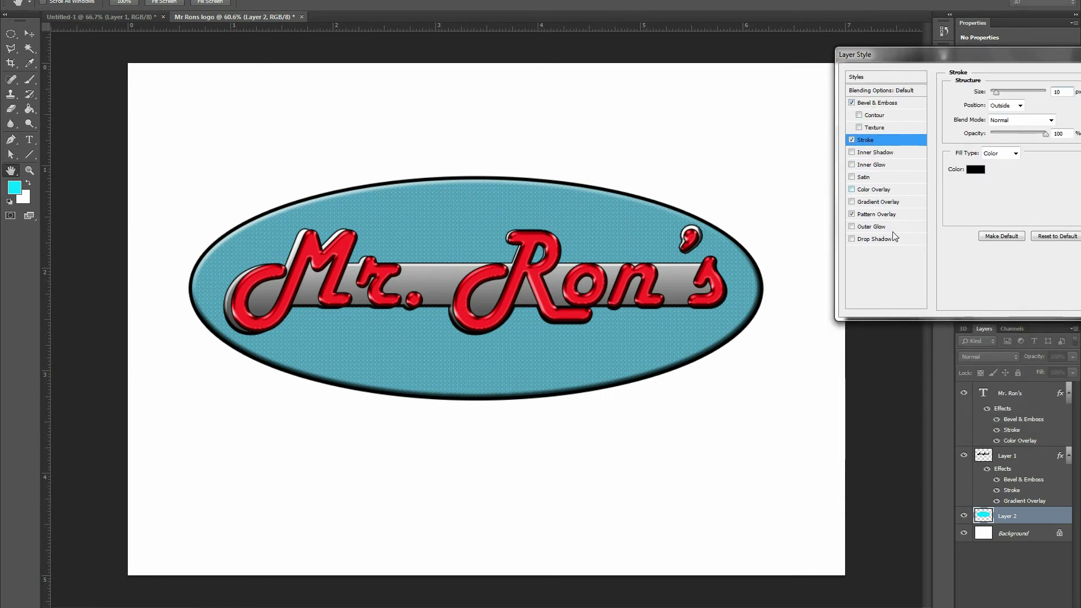
{"action": "left_click", "coordinate": [877, 239]}
{"action": "left_click_drag", "start_coordinate": [925, 50], "coordinate": [785, 0]}
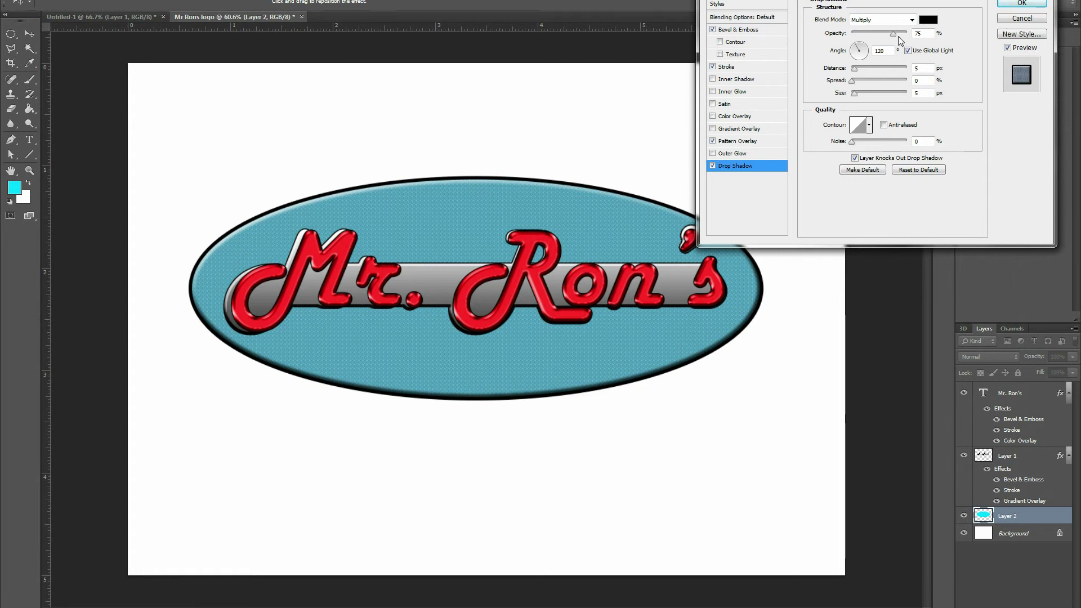
{"action": "left_click_drag", "start_coordinate": [895, 36], "coordinate": [937, 36]}
{"action": "left_click", "coordinate": [856, 70]}
{"action": "left_click_drag", "start_coordinate": [855, 70], "coordinate": [868, 94]}
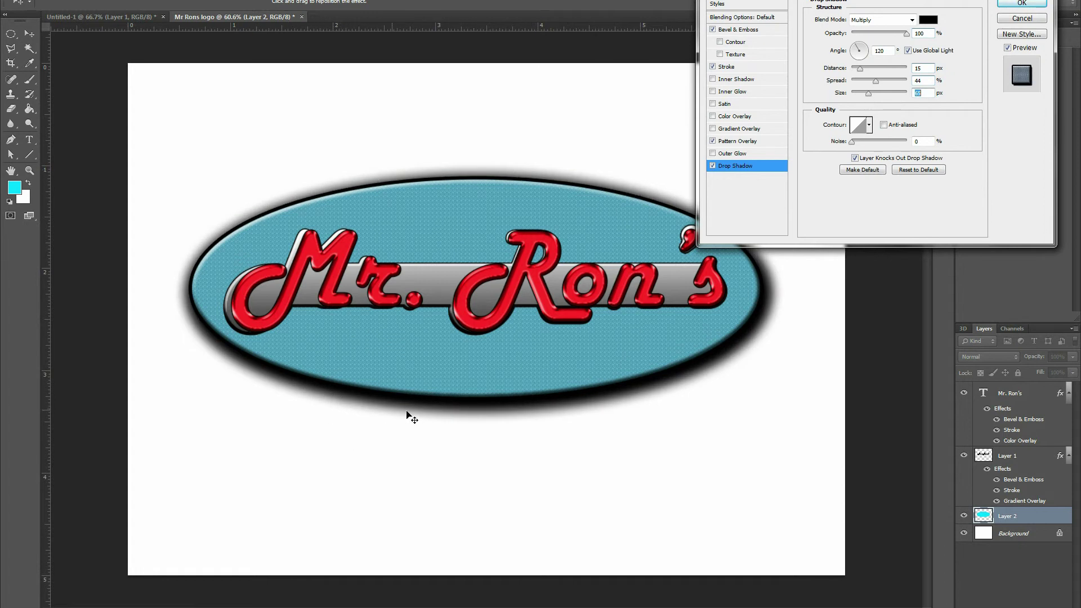
Try several contours for the ellipse's Drop Shadow and choose Ring - Double
{"action": "left_click", "coordinate": [871, 131]}
{"action": "left_click", "coordinate": [820, 160]}
{"action": "left_click", "coordinate": [847, 161]}
{"action": "left_click", "coordinate": [865, 160]}
{"action": "left_click", "coordinate": [880, 159]}
{"action": "left_click", "coordinate": [852, 158]}
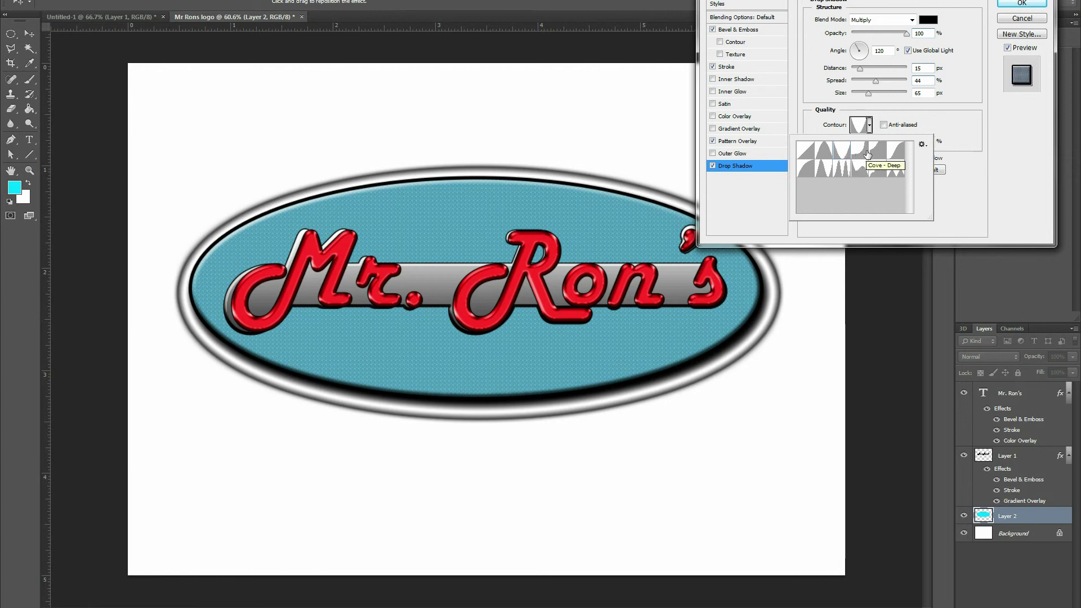
{"action": "left_click", "coordinate": [898, 155]}
{"action": "left_click", "coordinate": [898, 170]}
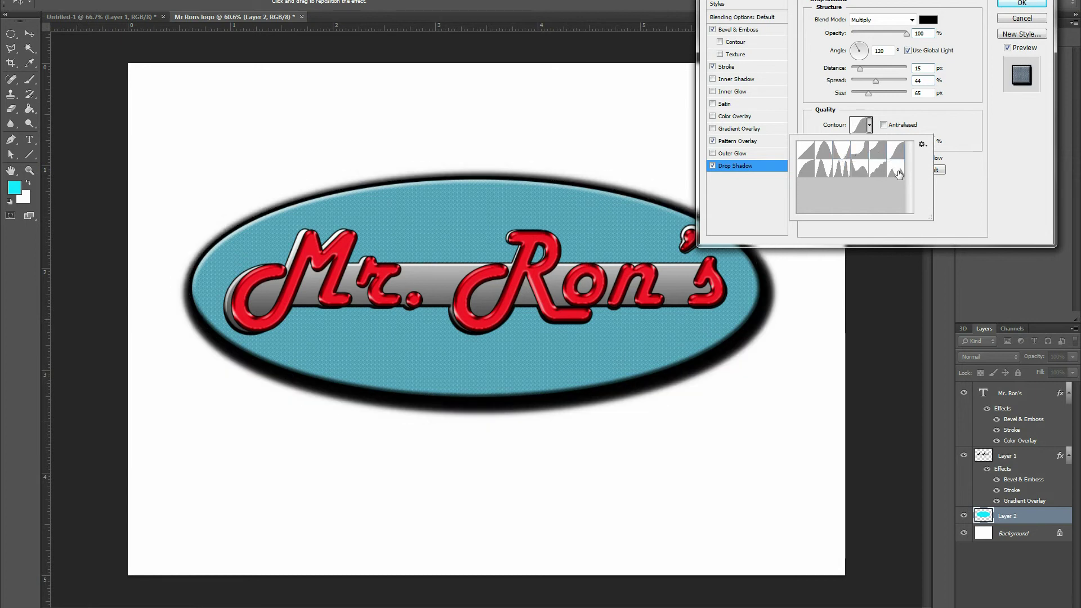
{"action": "left_click", "coordinate": [876, 176]}
{"action": "left_click", "coordinate": [876, 175]}
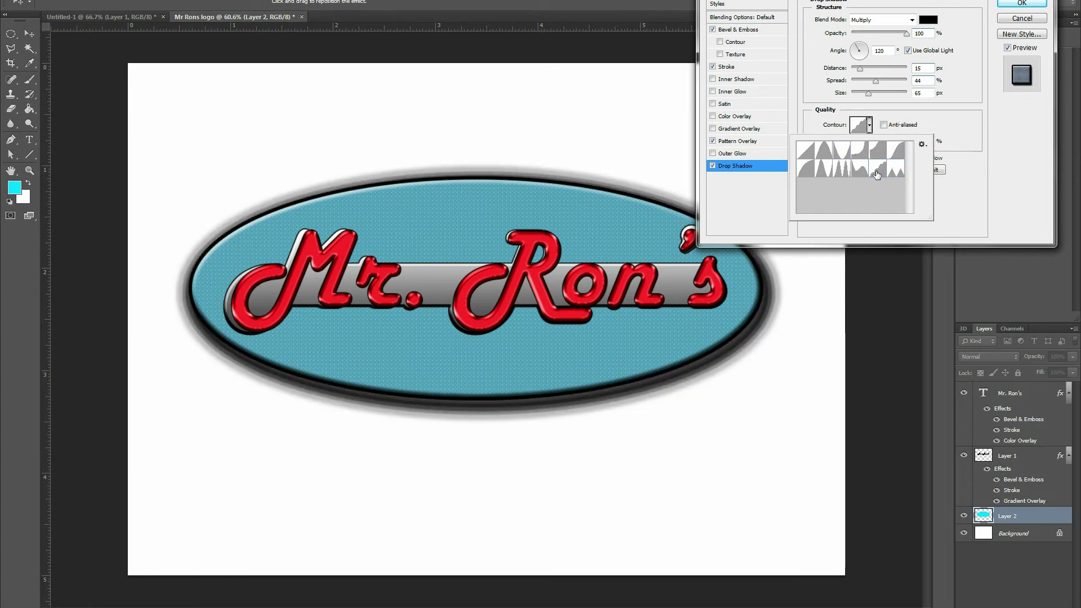
{"action": "left_click", "coordinate": [861, 173]}
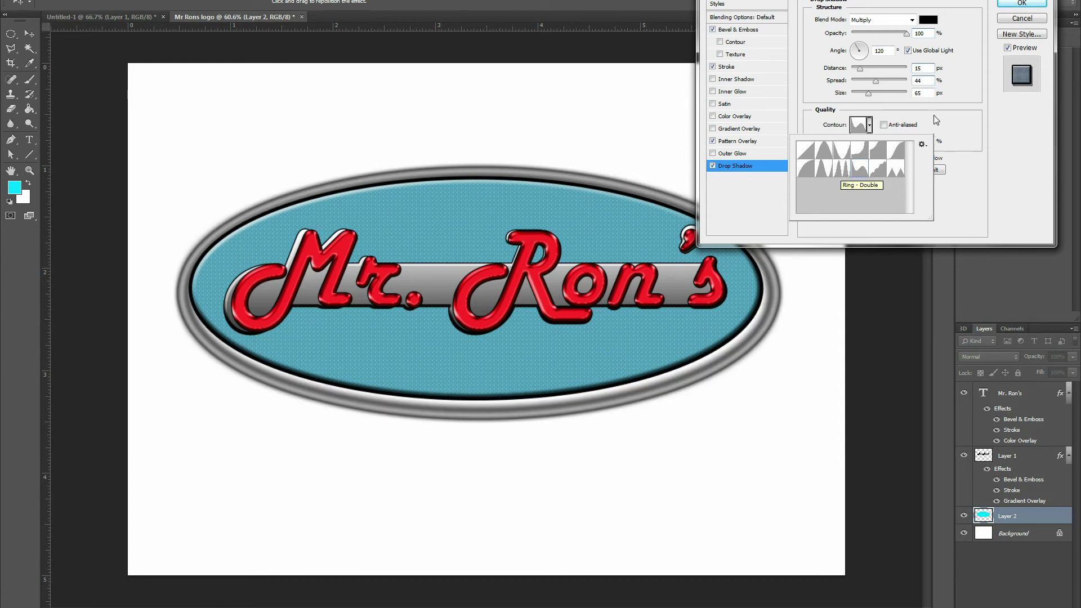
Lower the ellipse's Drop Shadow opacity to 75% and apply the layer style
{"action": "left_click", "coordinate": [874, 93]}
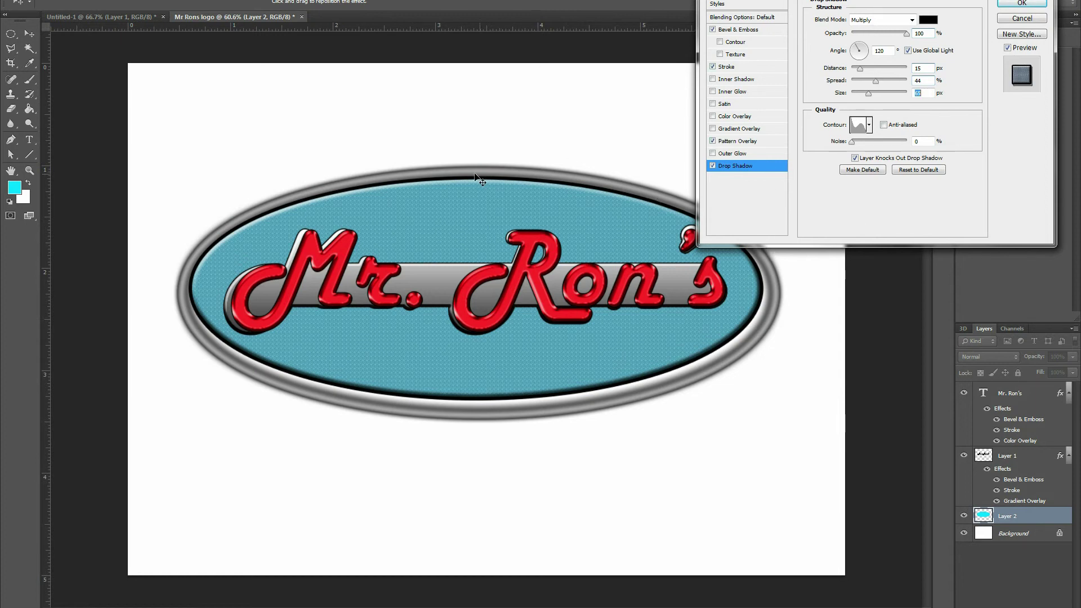
{"action": "mouse_move", "coordinate": [907, 35]}
{"action": "left_mouse_down"}
{"action": "mouse_move", "coordinate": [880, 34]}
{"action": "mouse_move", "coordinate": [893, 41]}
{"action": "left_mouse_up"}
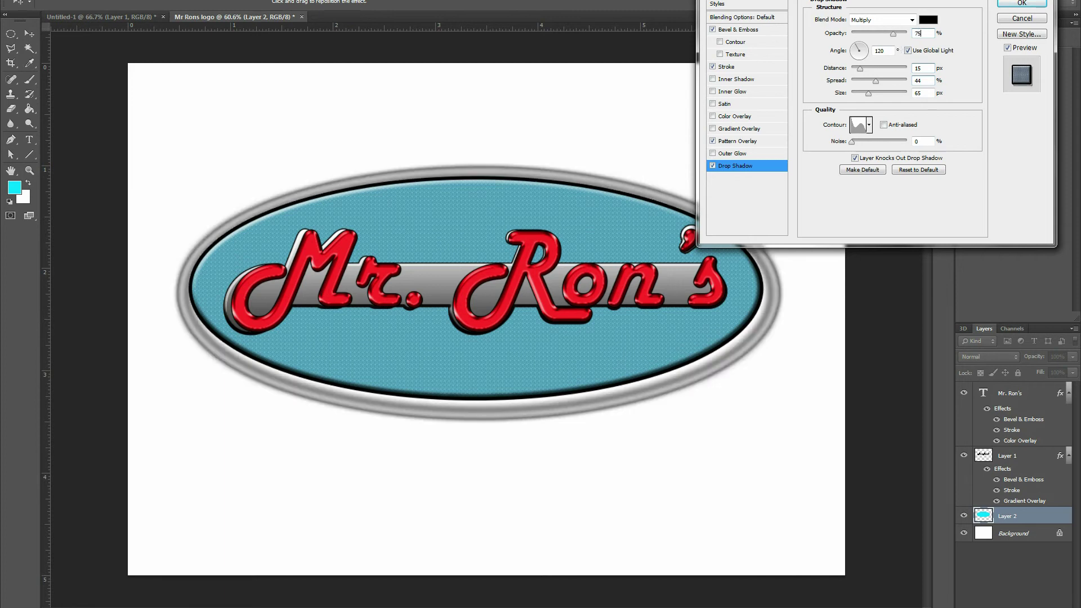
{"action": "key", "text": "Return"}
Set up the Gradient tool with the Black, White preset for use on the Background layer
{"action": "left_click", "coordinate": [995, 582]}
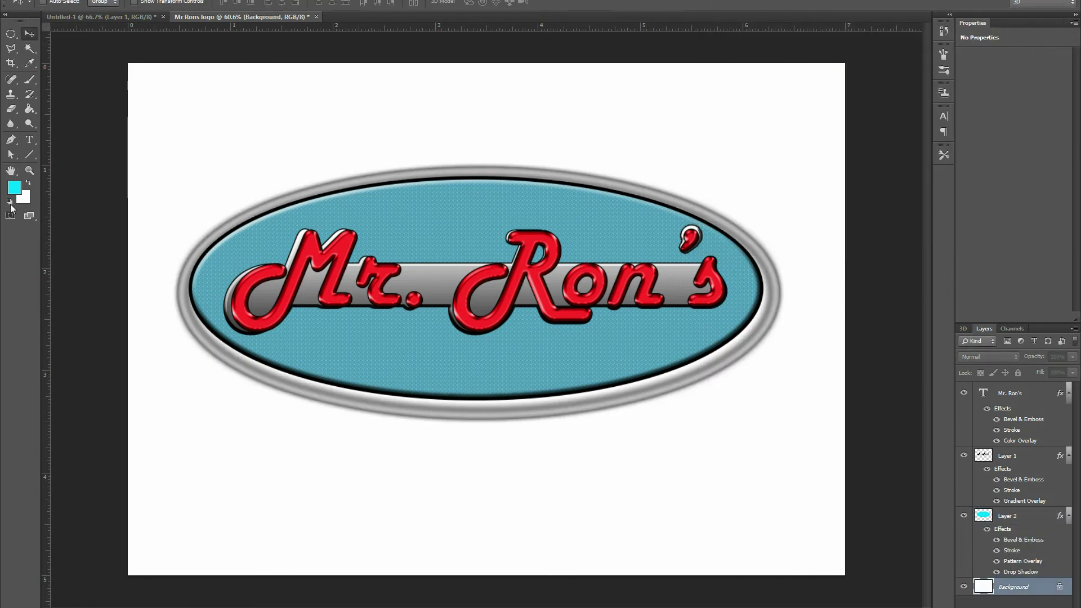
{"action": "left_click", "coordinate": [27, 113]}
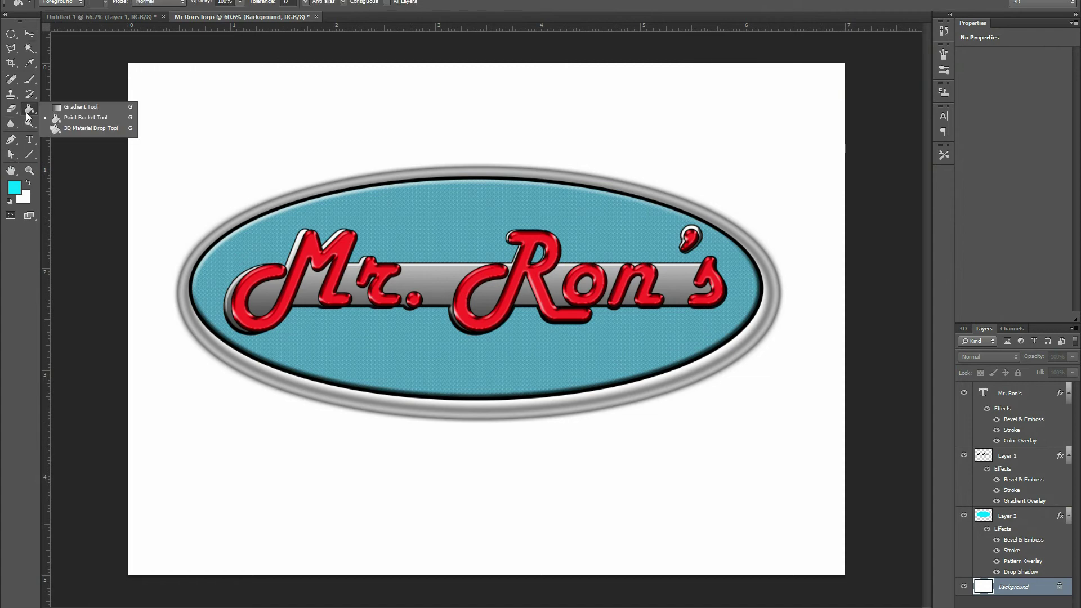
{"action": "left_click", "coordinate": [60, 107]}
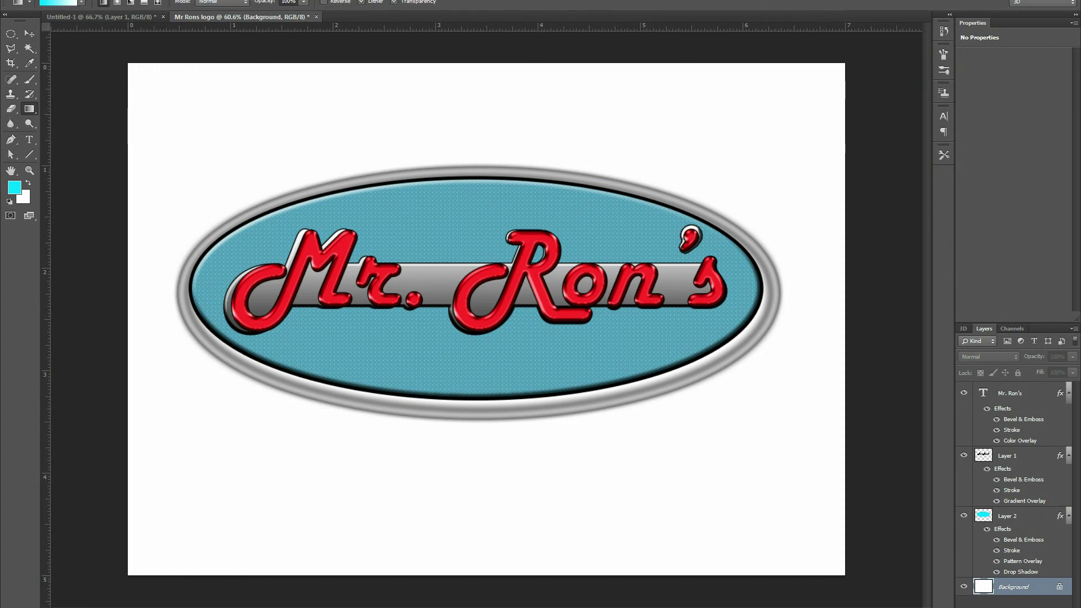
{"action": "left_click", "coordinate": [62, 6]}
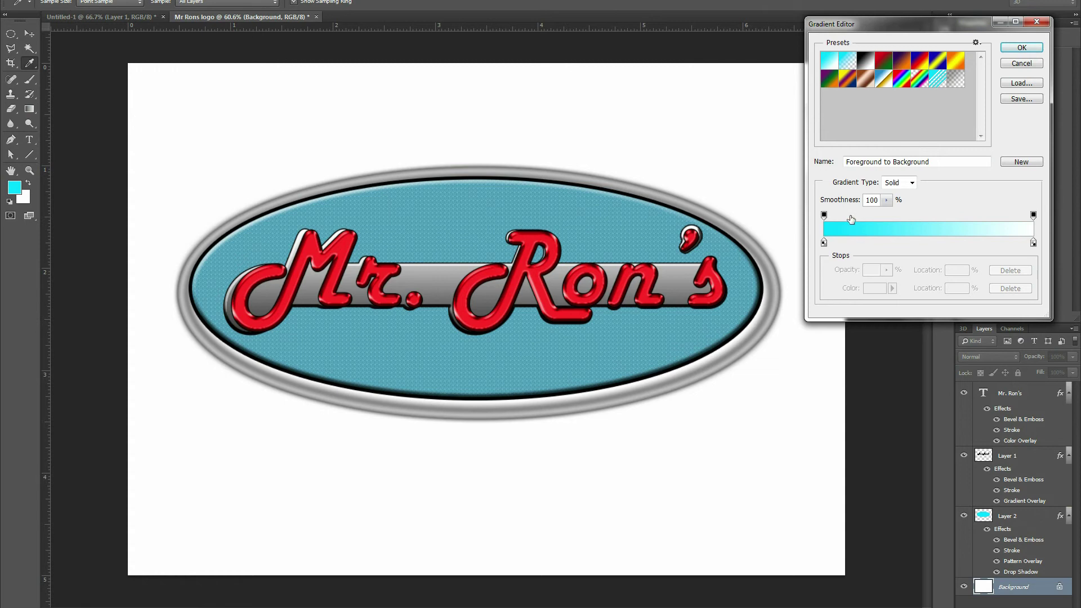
{"action": "left_click", "coordinate": [863, 62]}
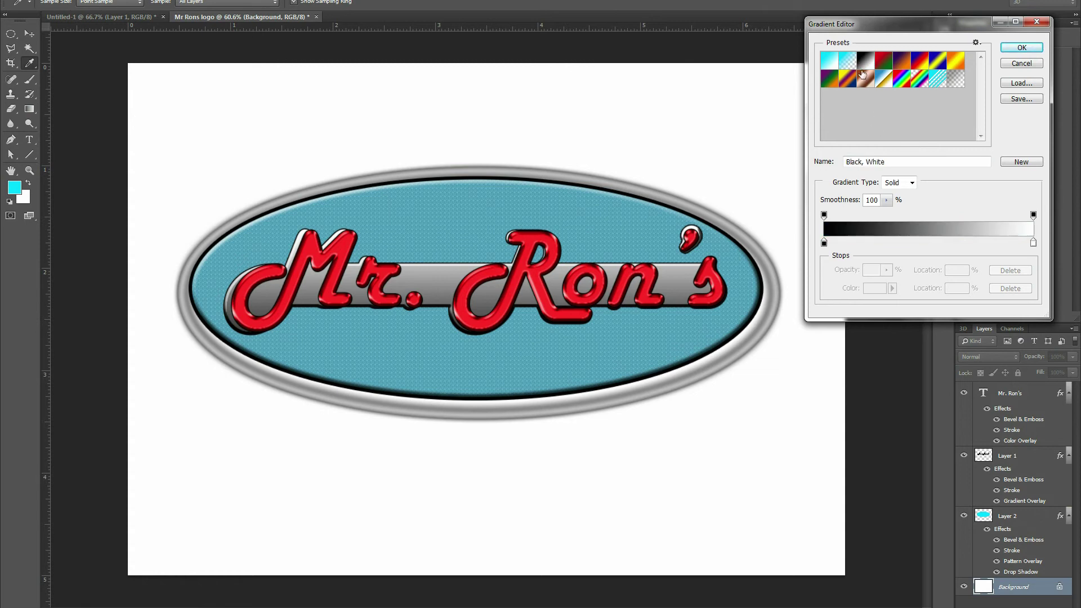
{"action": "left_click", "coordinate": [1014, 50]}
Try the gradient across the Background in several directions, finishing with a diagonal from black at the upper-left to white at the lower-right
{"action": "mouse_move", "coordinate": [148, 83]}
{"action": "left_mouse_down"}
{"action": "mouse_move", "coordinate": [717, 519]}
{"action": "mouse_move", "coordinate": [803, 560]}
{"action": "left_mouse_up"}
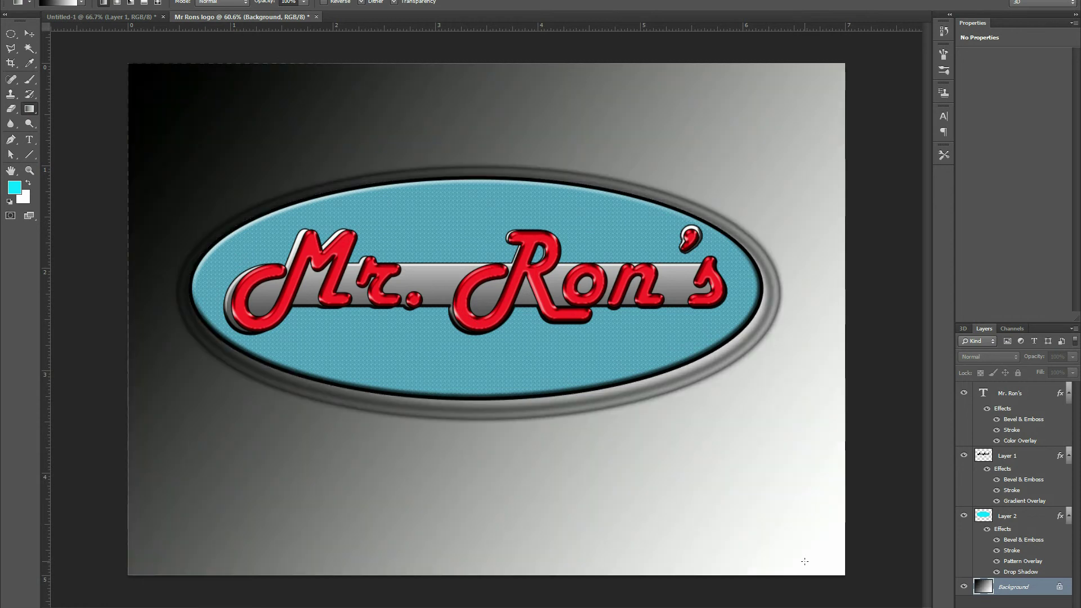
{"action": "left_click_drag", "start_coordinate": [743, 543], "coordinate": [84, 34]}
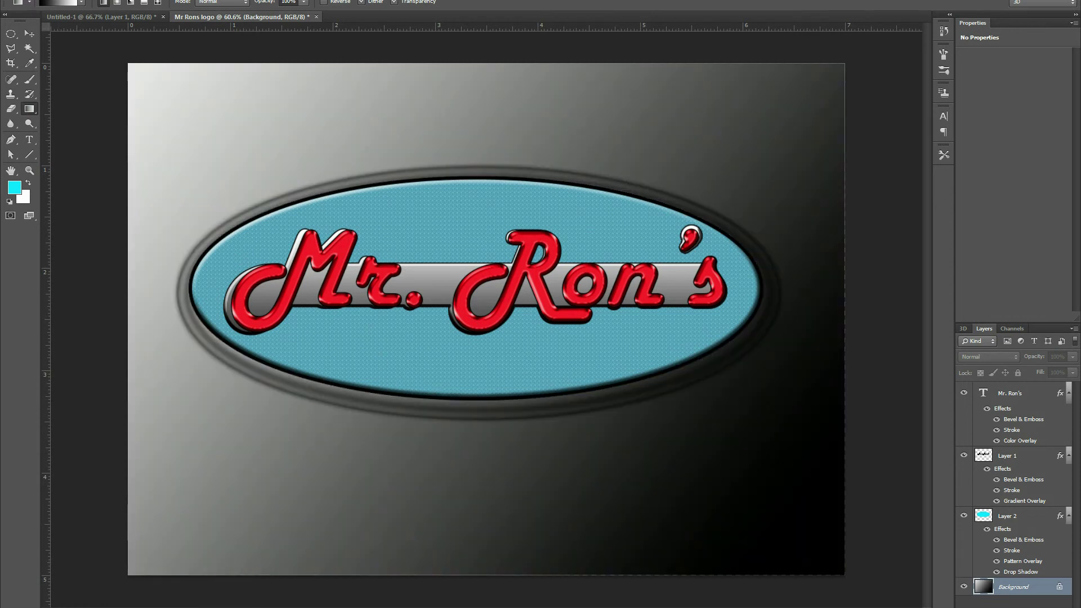
{"action": "left_click_drag", "start_coordinate": [458, 428], "coordinate": [458, 221]}
{"action": "left_click_drag", "start_coordinate": [481, 130], "coordinate": [531, 592]}
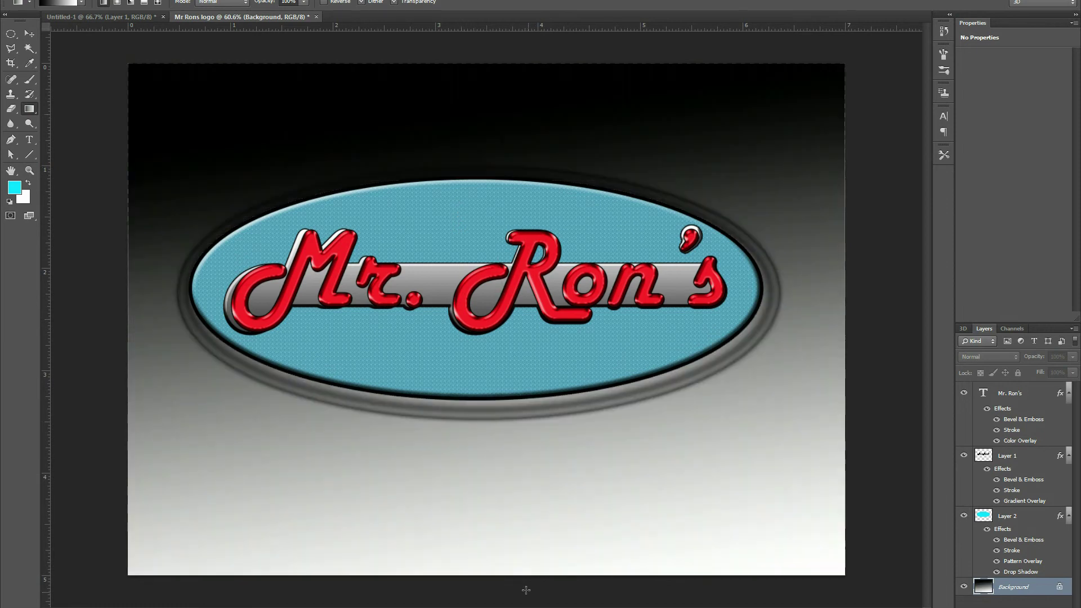
{"action": "left_click_drag", "start_coordinate": [474, 563], "coordinate": [467, 70]}
{"action": "left_click_drag", "start_coordinate": [121, 86], "coordinate": [705, 510]}
{"action": "left_click_drag", "start_coordinate": [520, 493], "coordinate": [520, 111]}
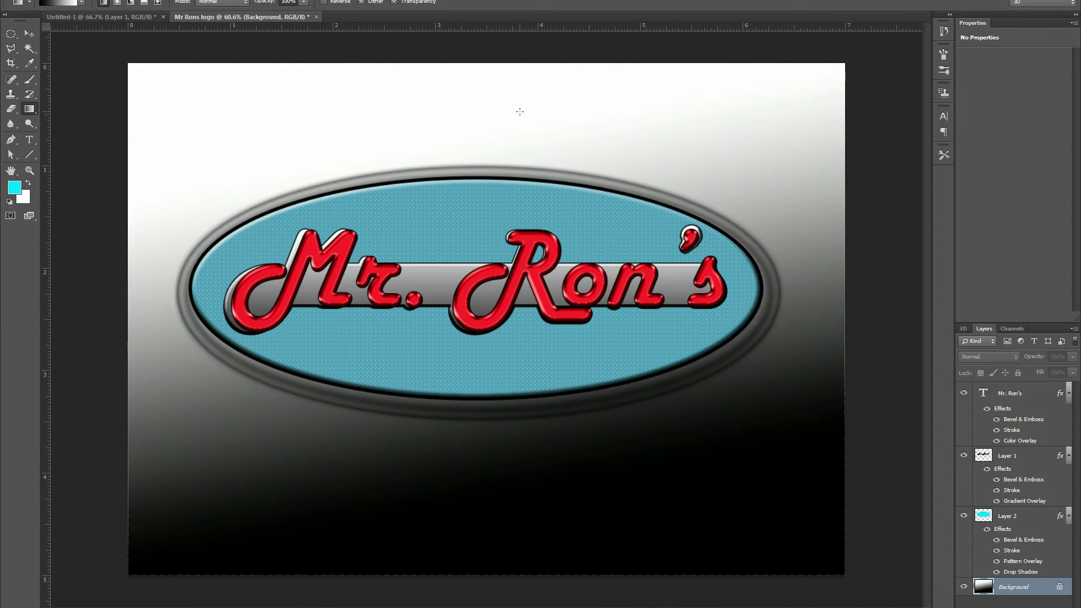
{"action": "left_click_drag", "start_coordinate": [80, 91], "coordinate": [917, 562]}
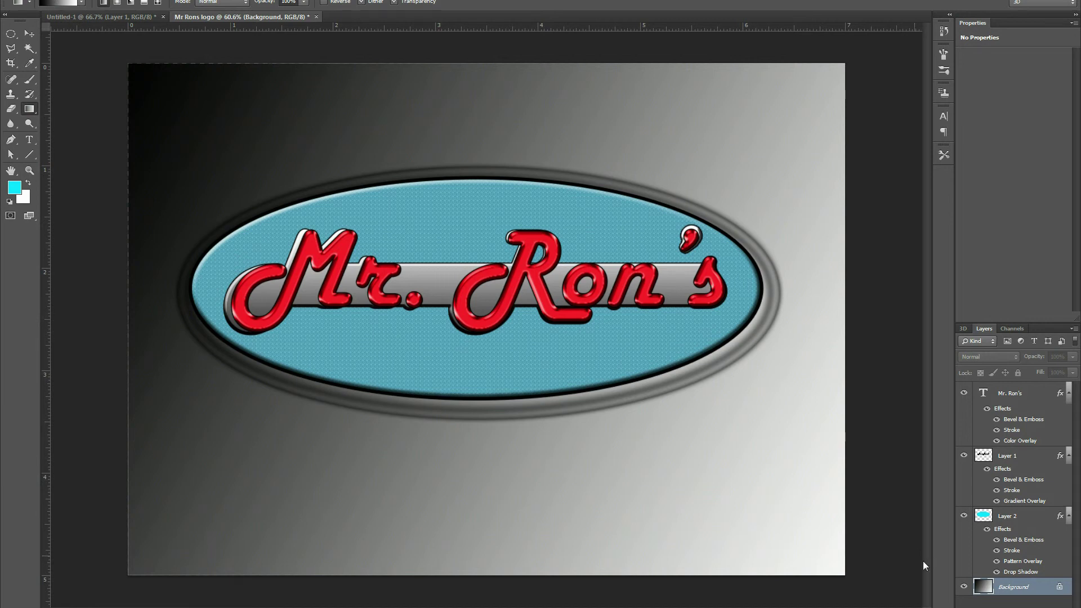
Add the white text "Surf Shop" at 11 pt in the lower part of the ellipse, beneath "Ron's"
{"action": "left_click", "coordinate": [29, 139]}
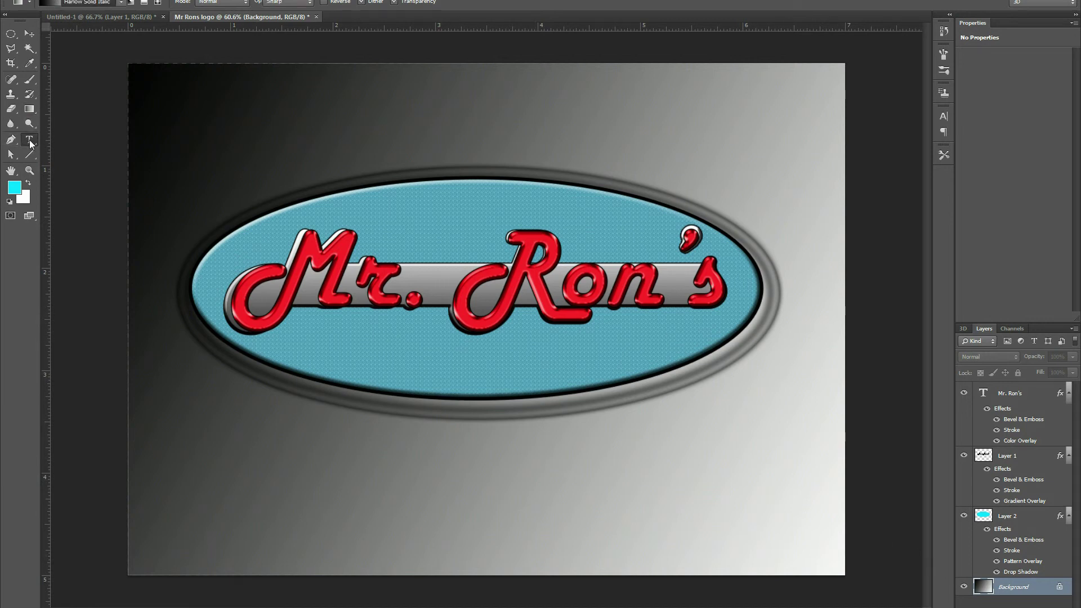
{"action": "left_click", "coordinate": [30, 182]}
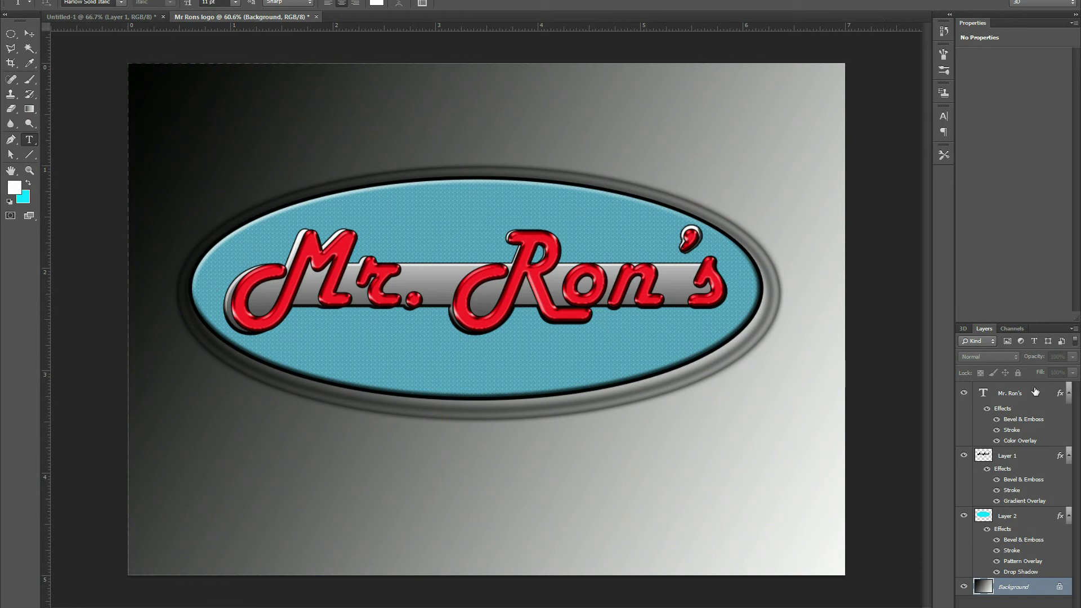
{"action": "left_click", "coordinate": [713, 364]}
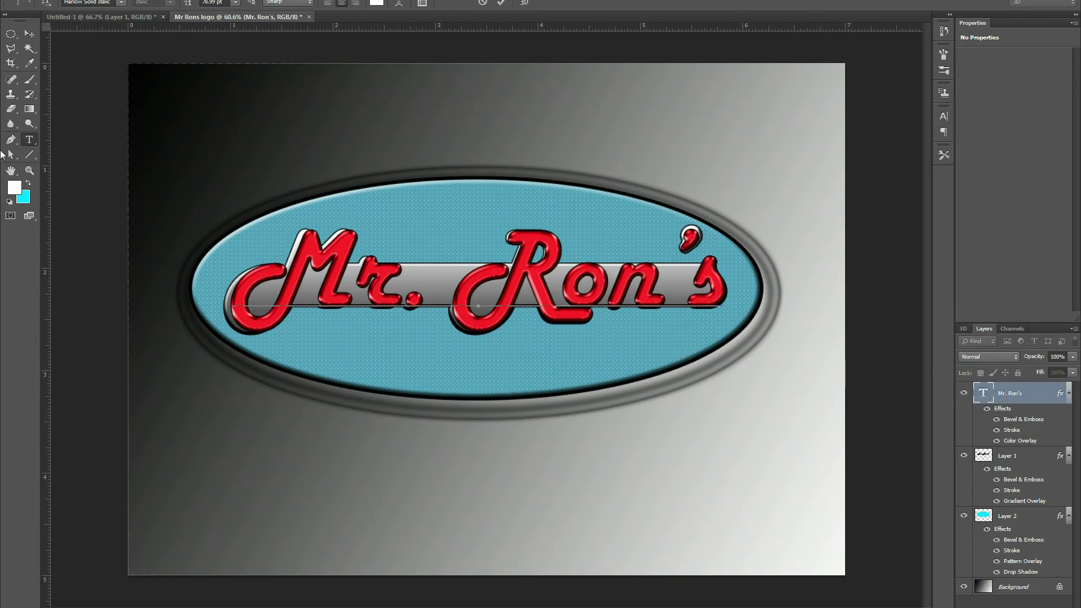
{"action": "left_click", "coordinate": [29, 170]}
{"action": "left_click", "coordinate": [30, 141]}
{"action": "left_click", "coordinate": [583, 370]}
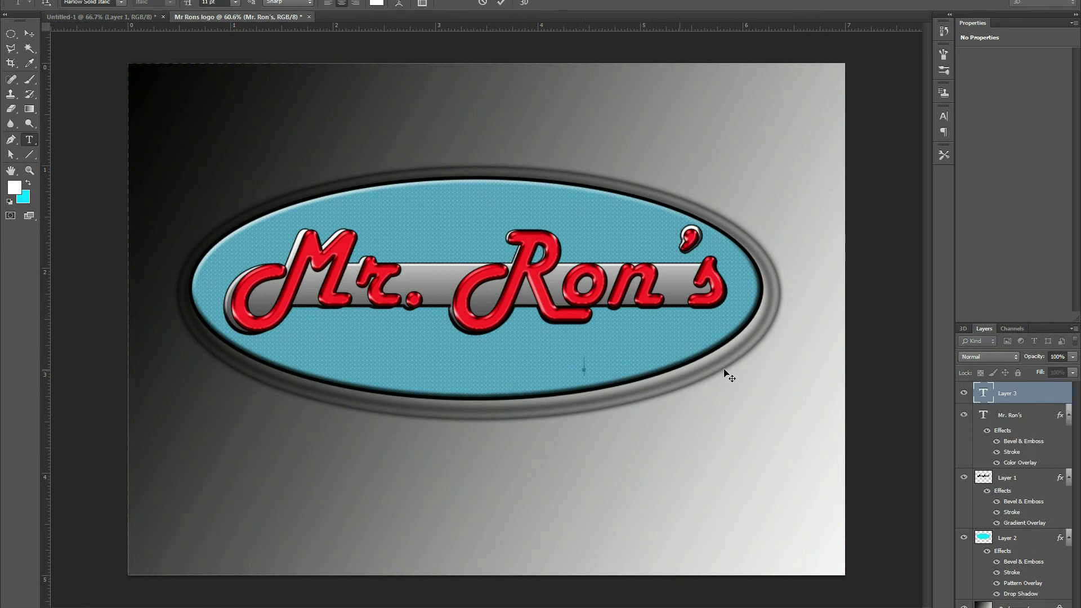
{"action": "type", "text": "Lu"}
{"action": "type", "text": "rf Shop"}
Change the "Surf Shop" text to the Heavy Heap font and move it up just beneath the "on" of "Ron's"
{"action": "key", "text": "ctrl+a"}
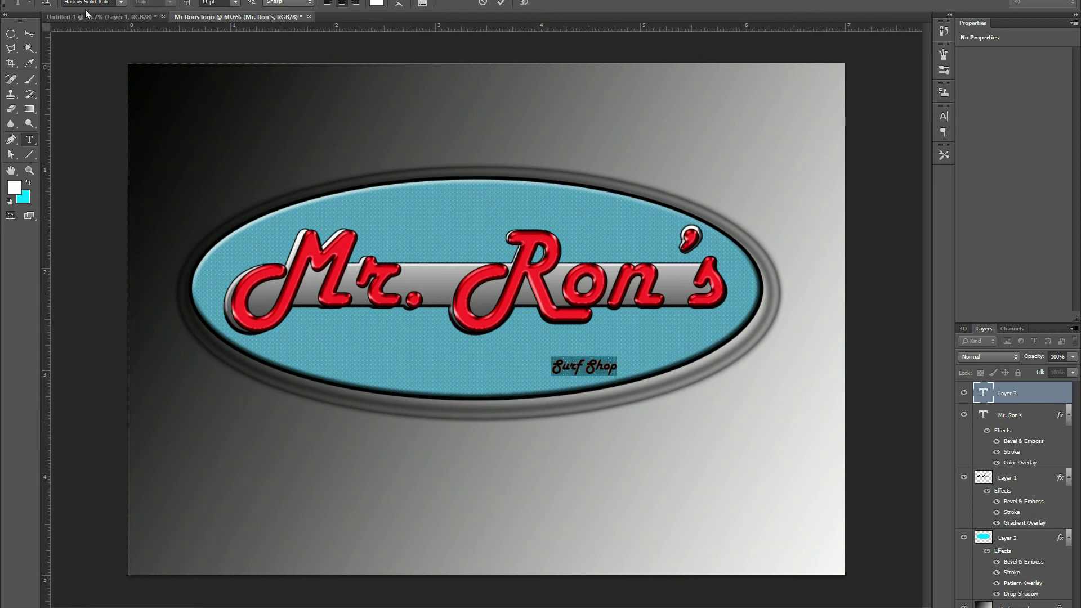
{"action": "left_click", "coordinate": [116, 1]}
{"action": "key", "text": "Down"}
{"action": "key", "text": "Down"}
{"action": "key", "text": "Down"}
{"action": "key", "text": "Down"}
{"action": "key", "text": "Up"}
{"action": "key", "text": "Up"}
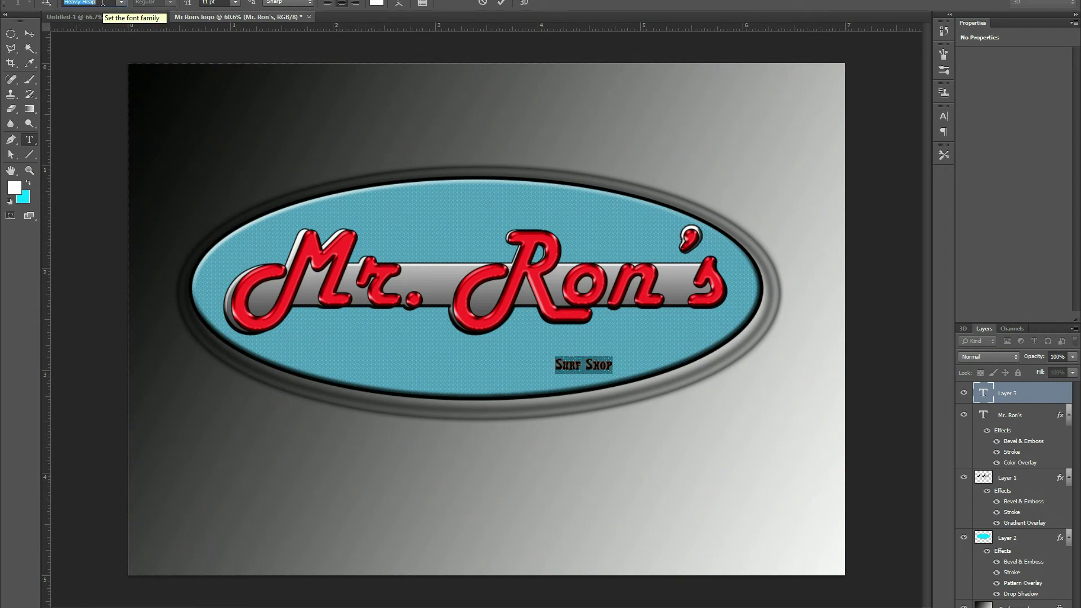
{"action": "left_click", "coordinate": [30, 34]}
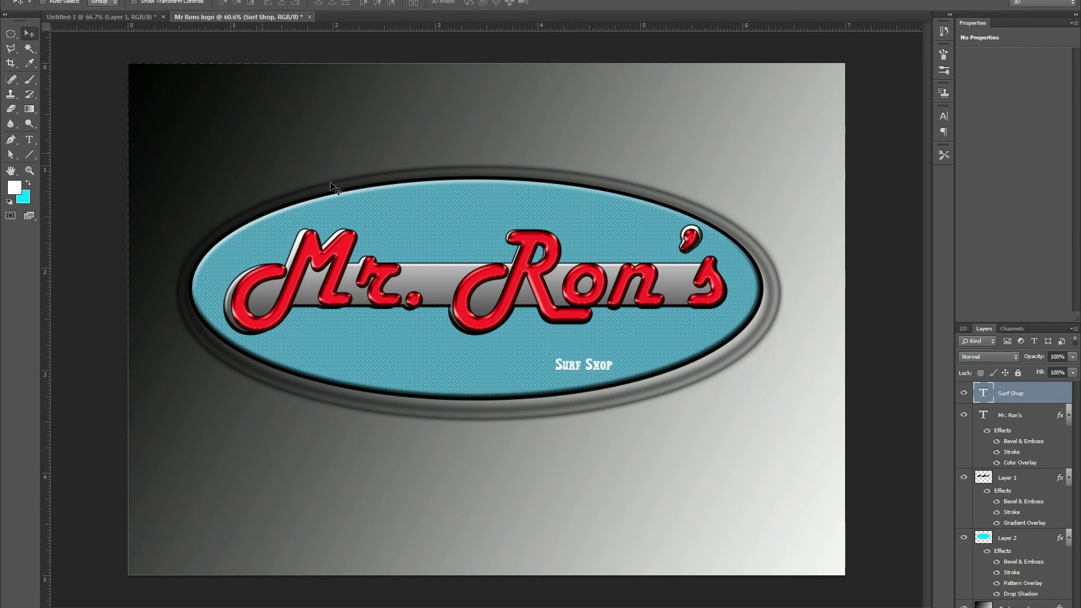
{"action": "left_click_drag", "start_coordinate": [602, 369], "coordinate": [642, 324]}
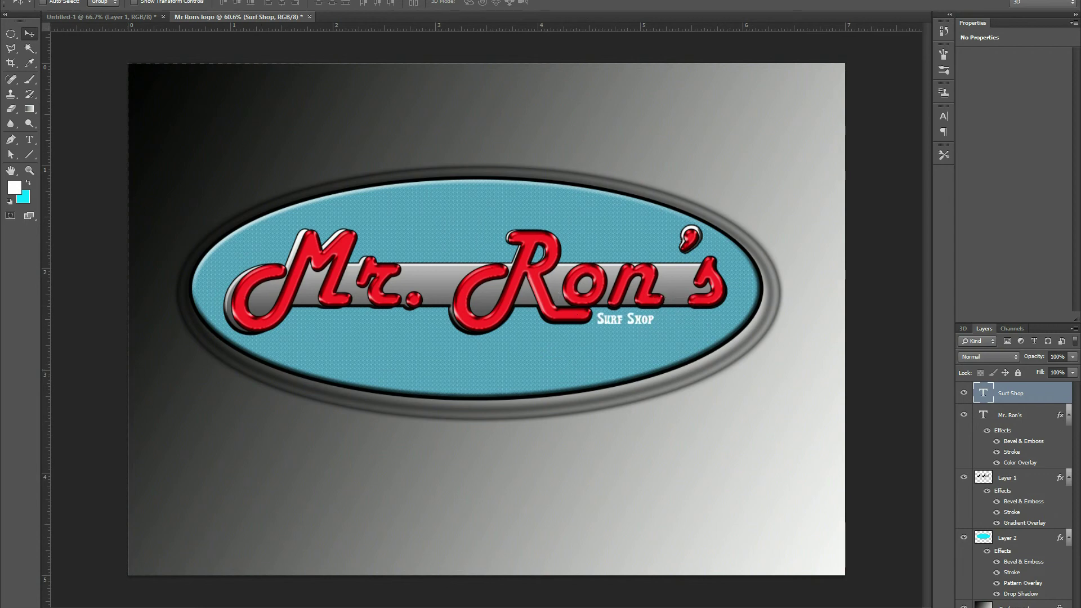
Add a thin black outside Stroke to the "Surf Shop" text layer
{"action": "left_click", "coordinate": [997, 606]}
{"action": "left_click", "coordinate": [980, 515]}
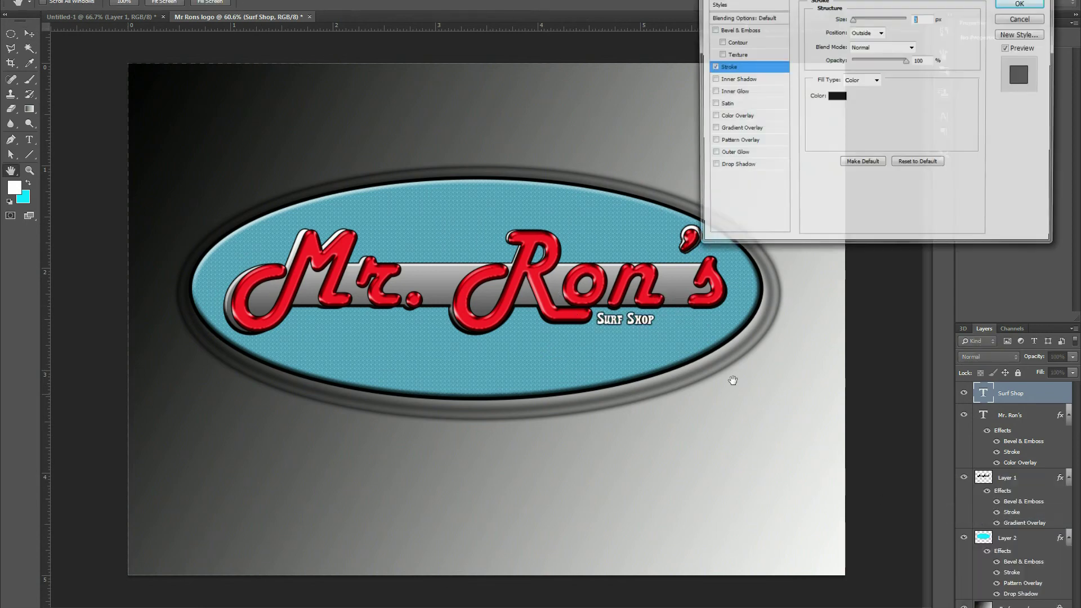
{"action": "left_click", "coordinate": [1019, 5]}
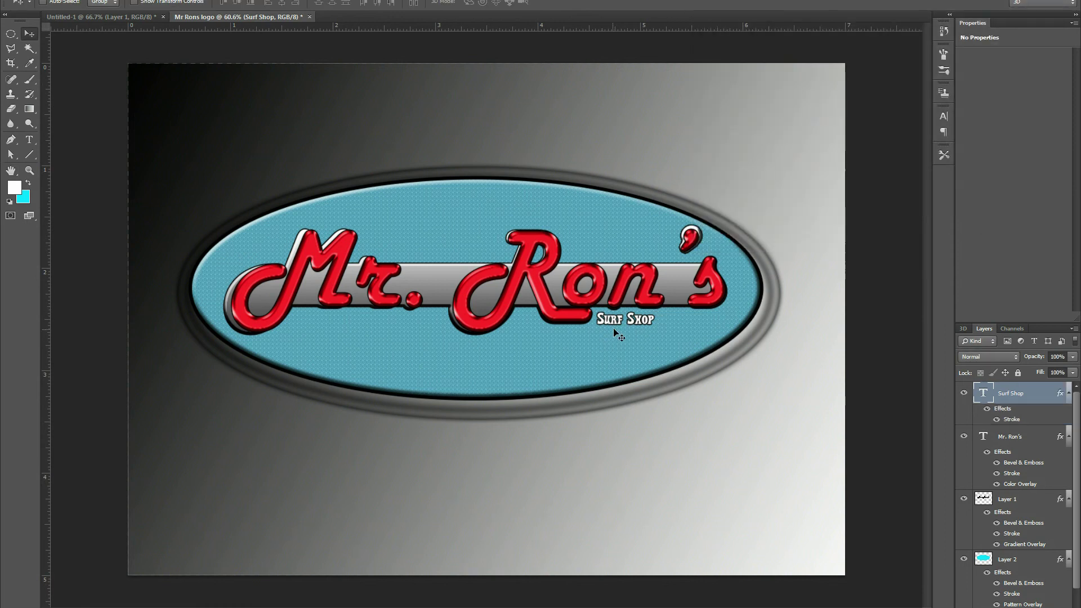
Enlarge the "Surf Shop" text and nudge it up and left to sit close beneath "Ron's"
{"action": "key", "text": "ctrl+t"}
{"action": "left_click_drag", "start_coordinate": [655, 325], "coordinate": [686, 335]}
{"action": "key", "text": "Return"}
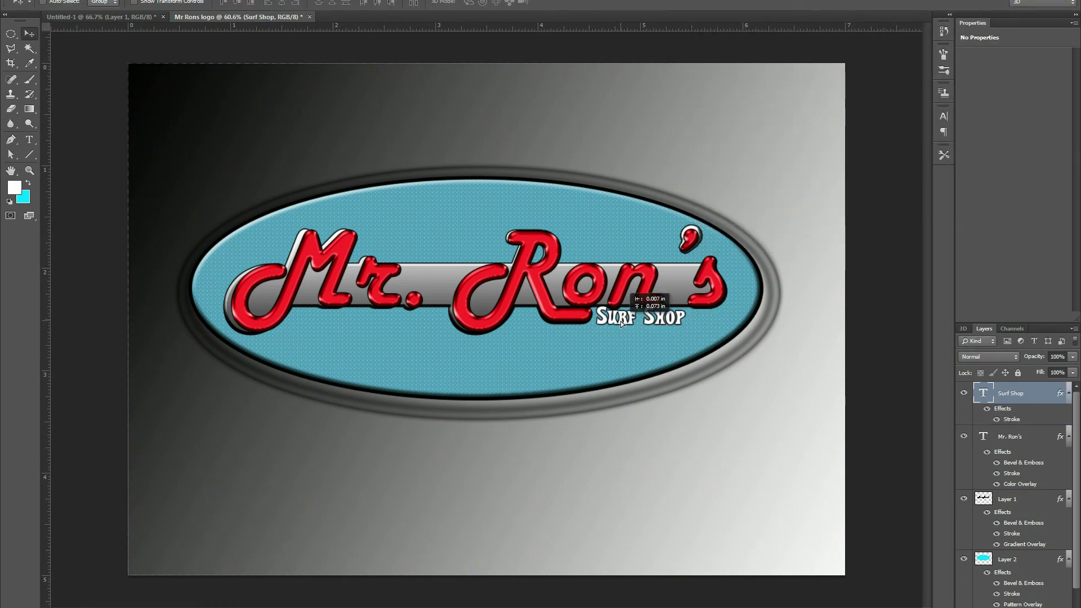
{"action": "key", "text": "Up"}
{"action": "key", "text": "Up"}
{"action": "key", "text": "Up"}
{"action": "key", "text": "Up"}
{"action": "key", "text": "Up"}
{"action": "key", "text": "Up"}
{"action": "key", "text": "Up"}
{"action": "key", "text": "Left"}
{"action": "key", "text": "Left"}
{"action": "key", "text": "Left"}
{"action": "key", "text": "Left"}
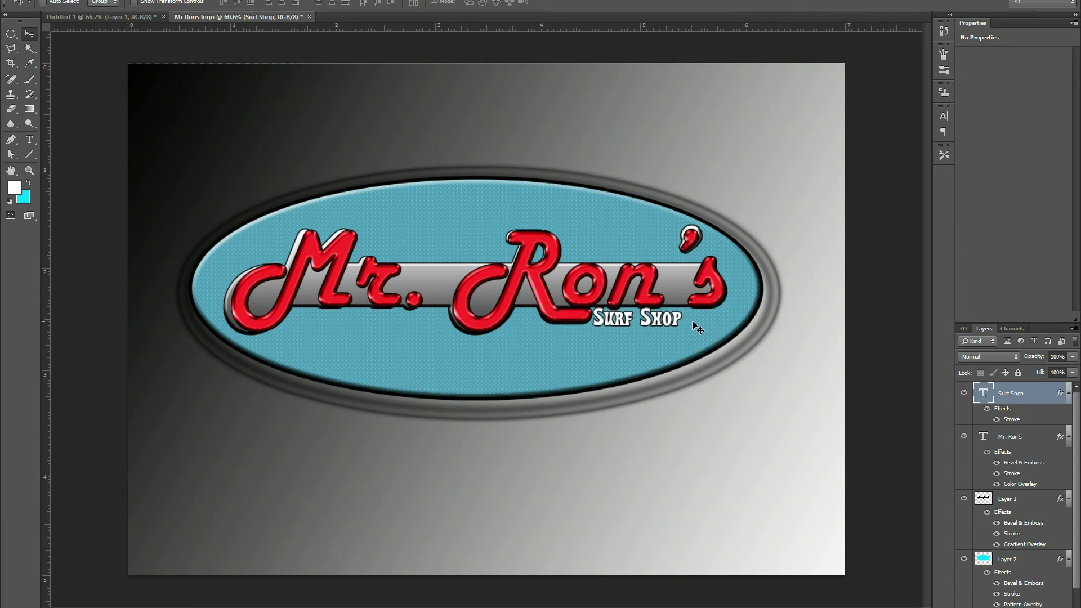
Reorder the Surf Shop layer between Layer 1 and Layer 2, and nudge the text slightly down and right
{"action": "left_click_drag", "start_coordinate": [1011, 393], "coordinate": [1018, 548]}
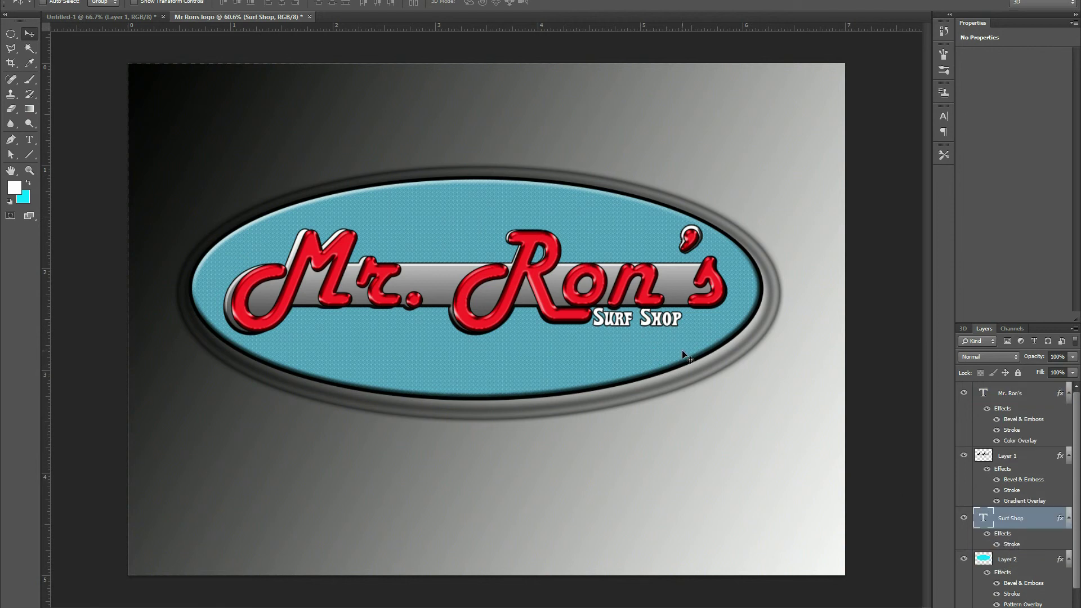
{"action": "key", "text": "Down"}
{"action": "key", "text": "Right"}
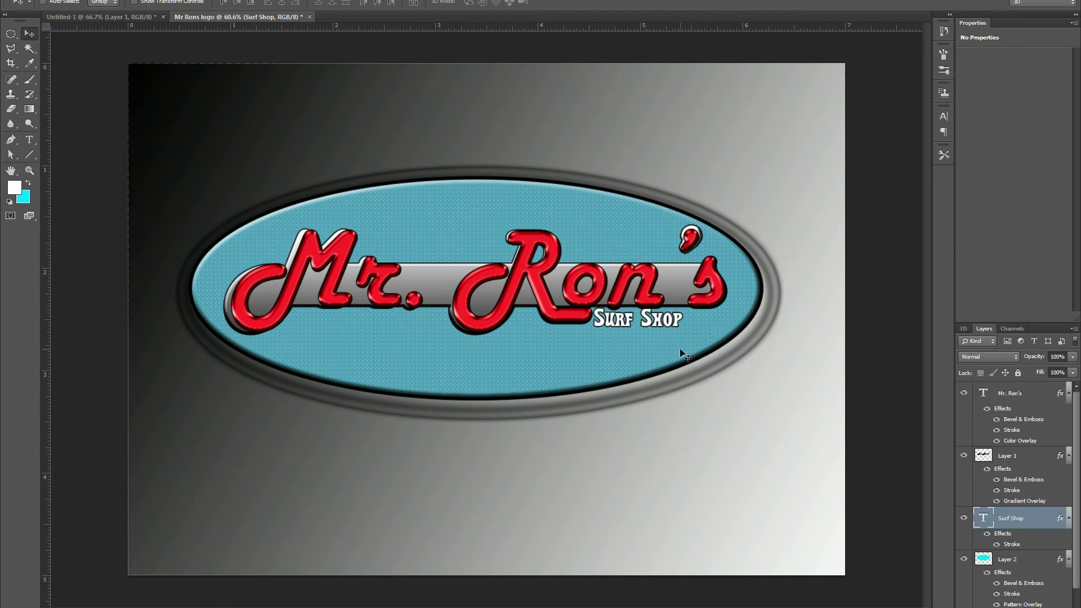